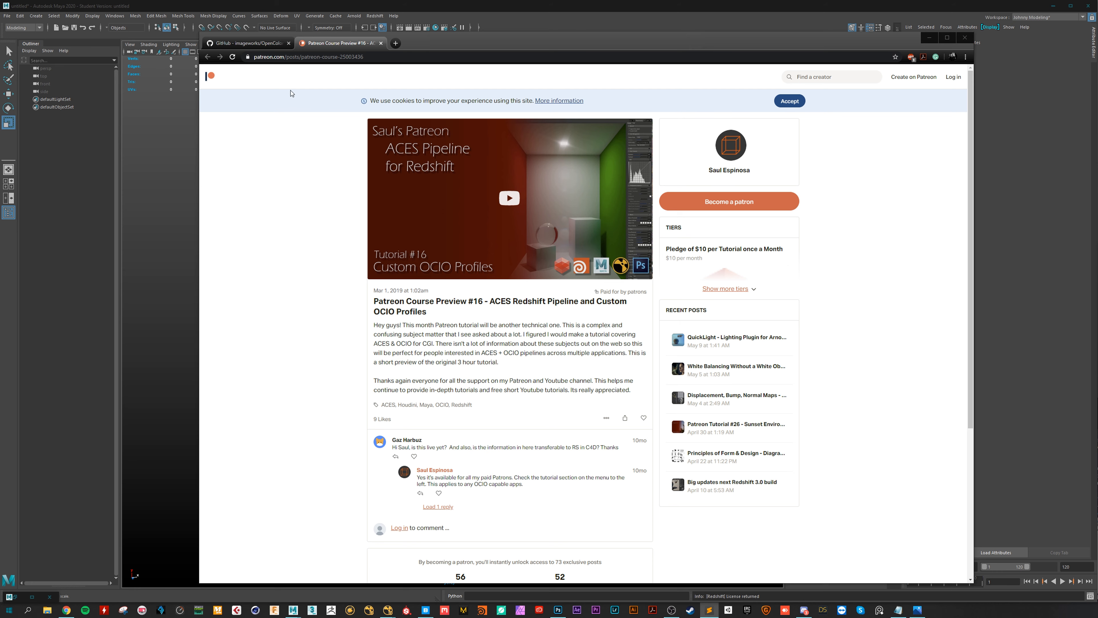
Check the ZIP download option of the imageworks OpenColorIO-Configs repository on GitHub and minimize the browser.
click(254, 44)
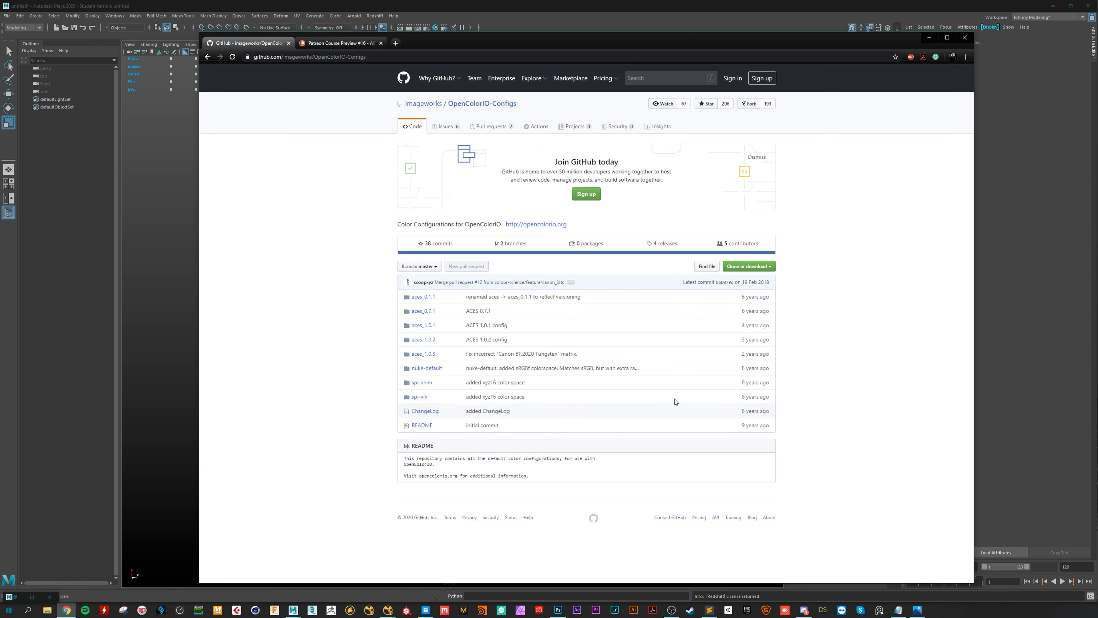
click(757, 266)
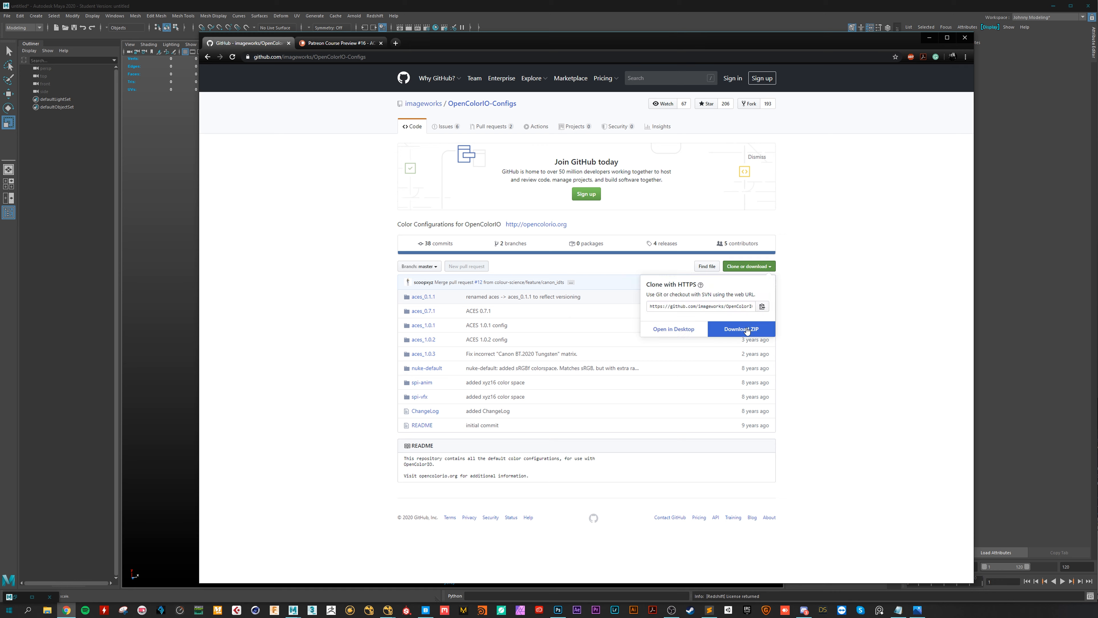
click(746, 331)
click(838, 333)
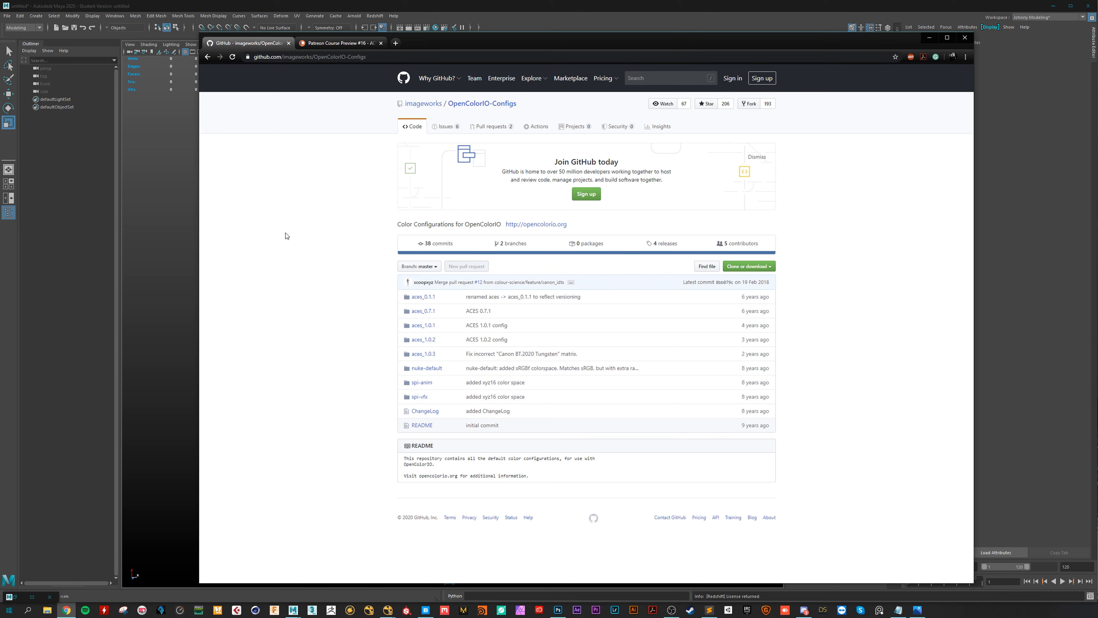
click(929, 38)
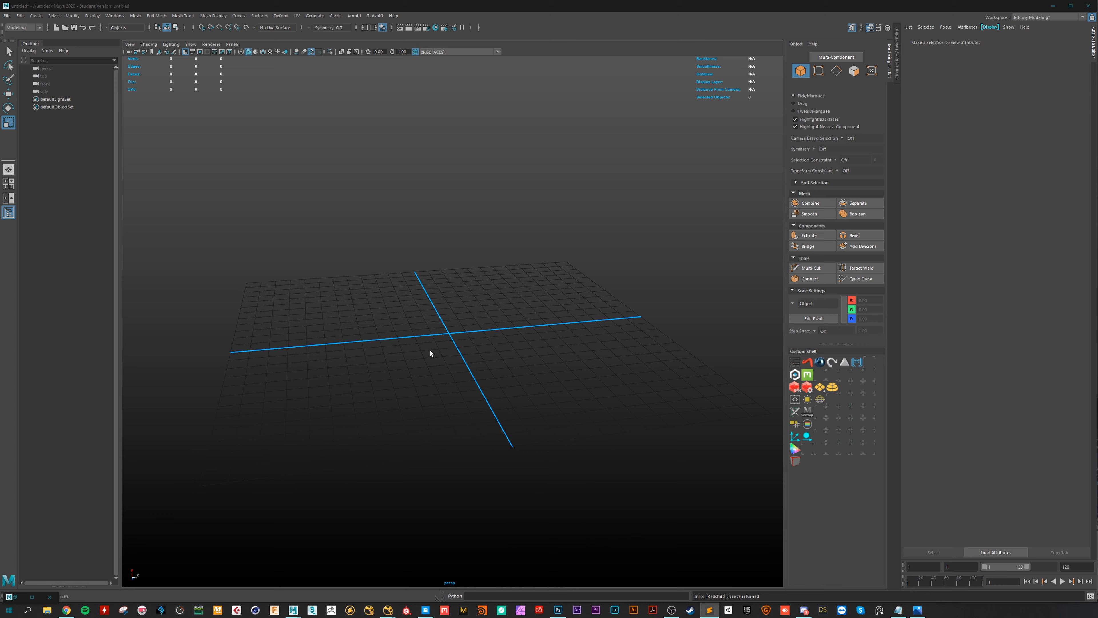
Set the OCIO config path in Maya's Color Management preferences to config.ocio from the aces_1.1 folder.
alt+drag(443, 342, 446, 372)
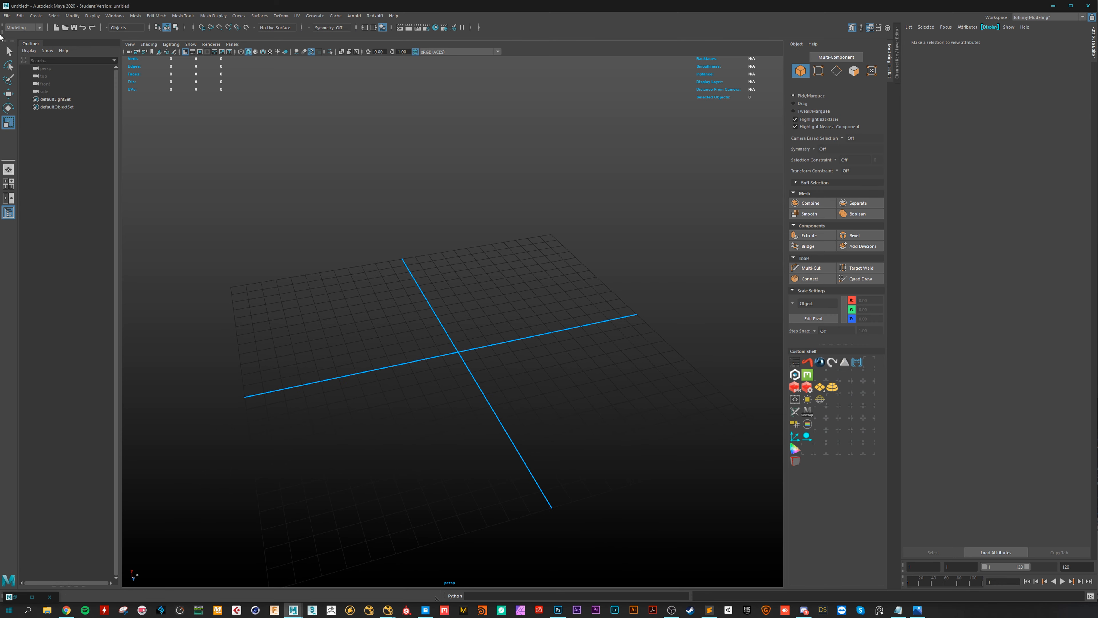
click(114, 15)
mouse_move(141, 92)
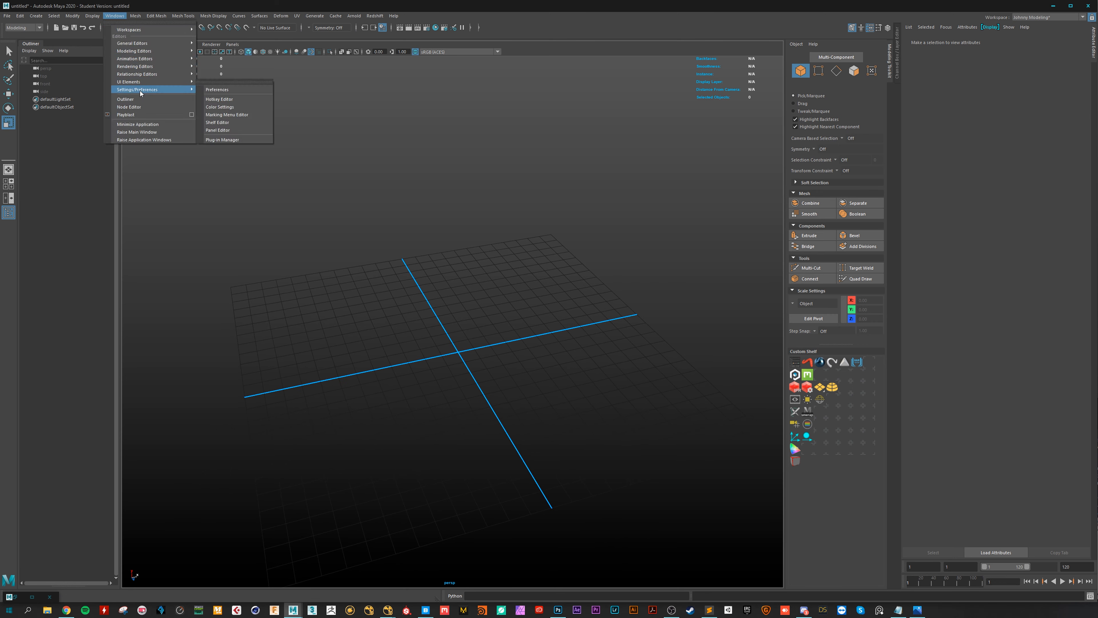
click(233, 90)
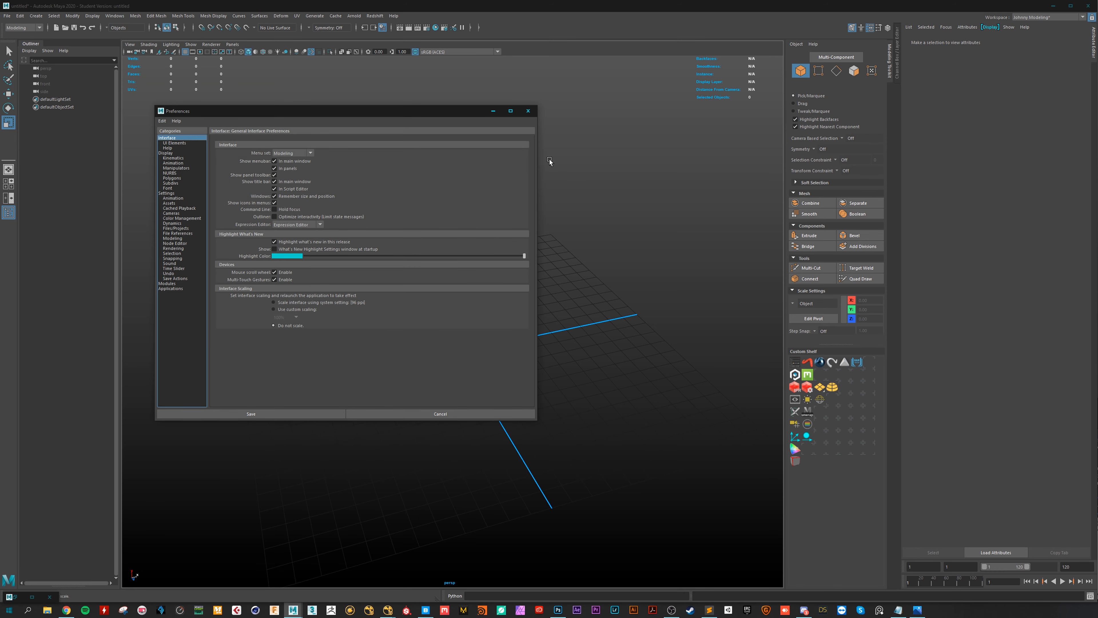
click(182, 218)
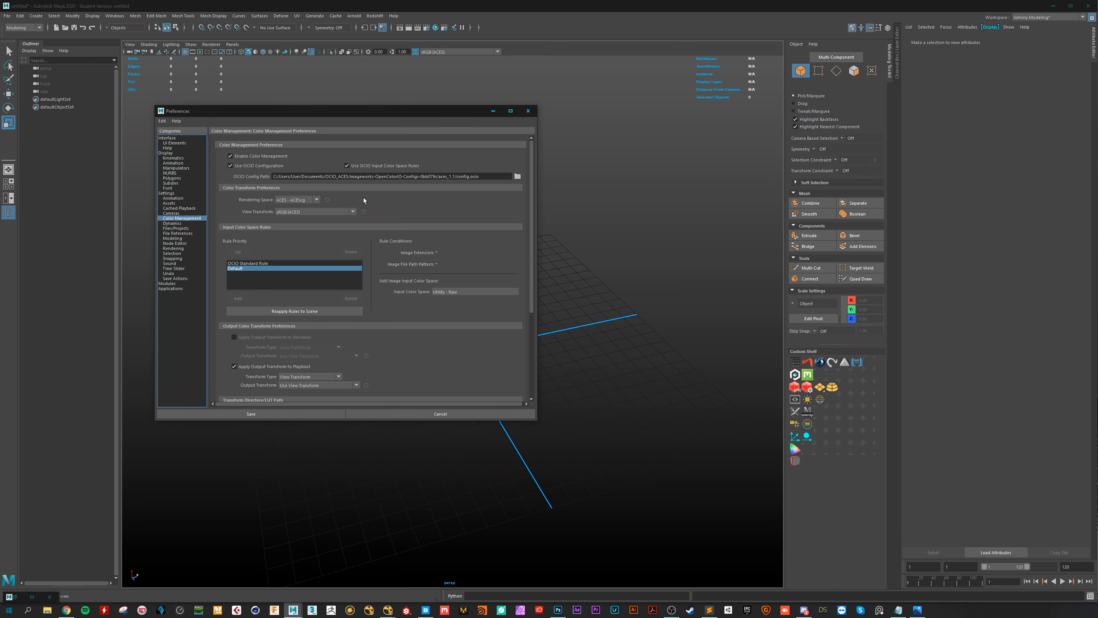
click(517, 176)
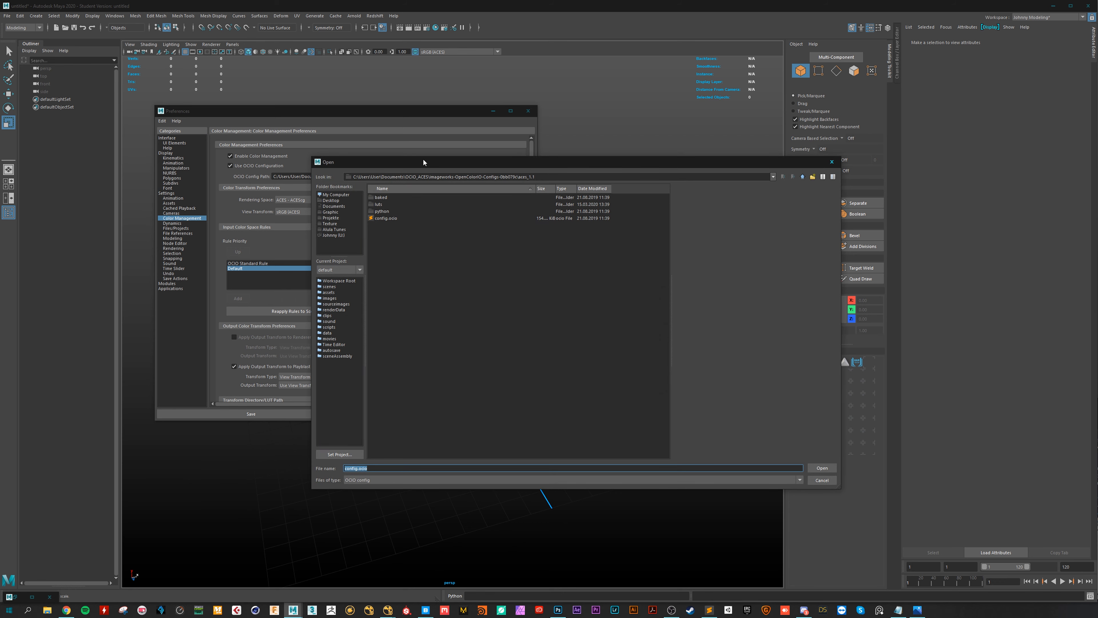
drag(423, 159, 428, 126)
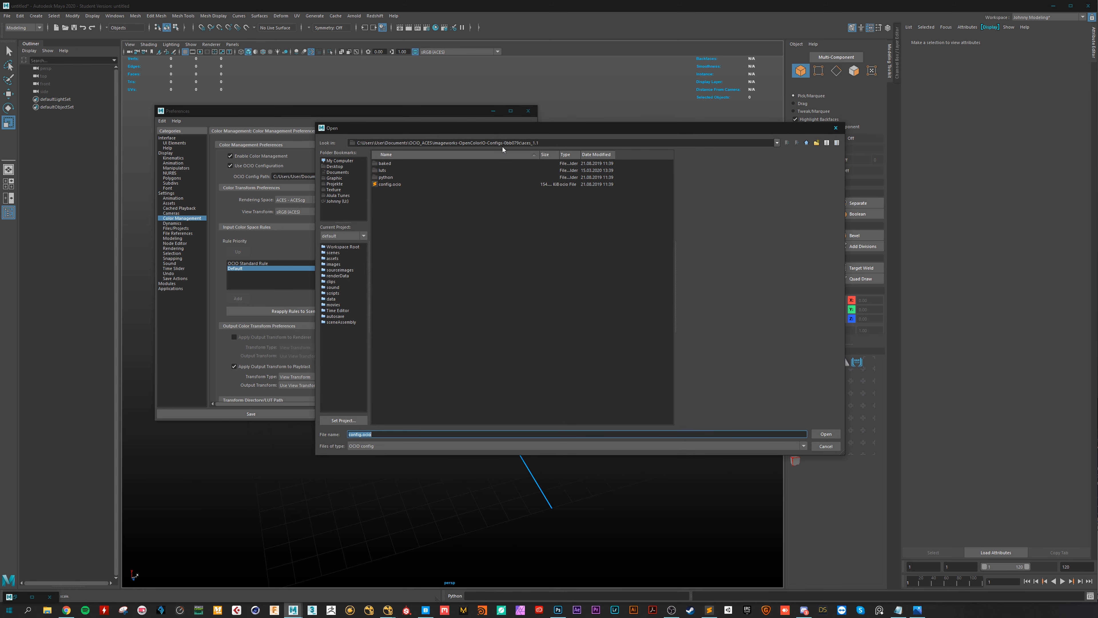
click(392, 185)
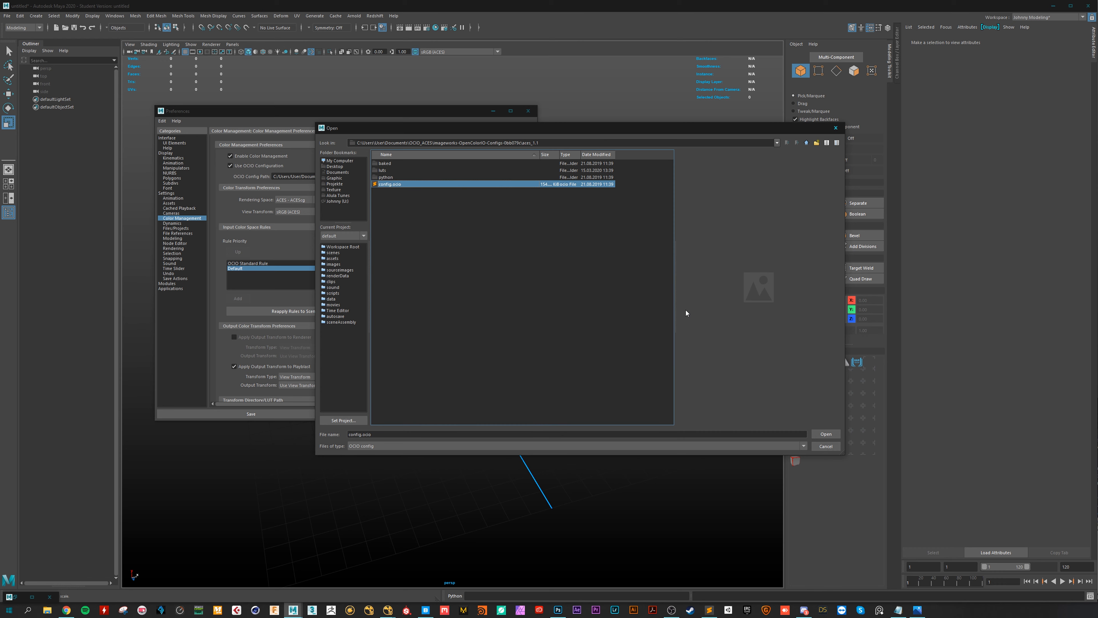
click(826, 433)
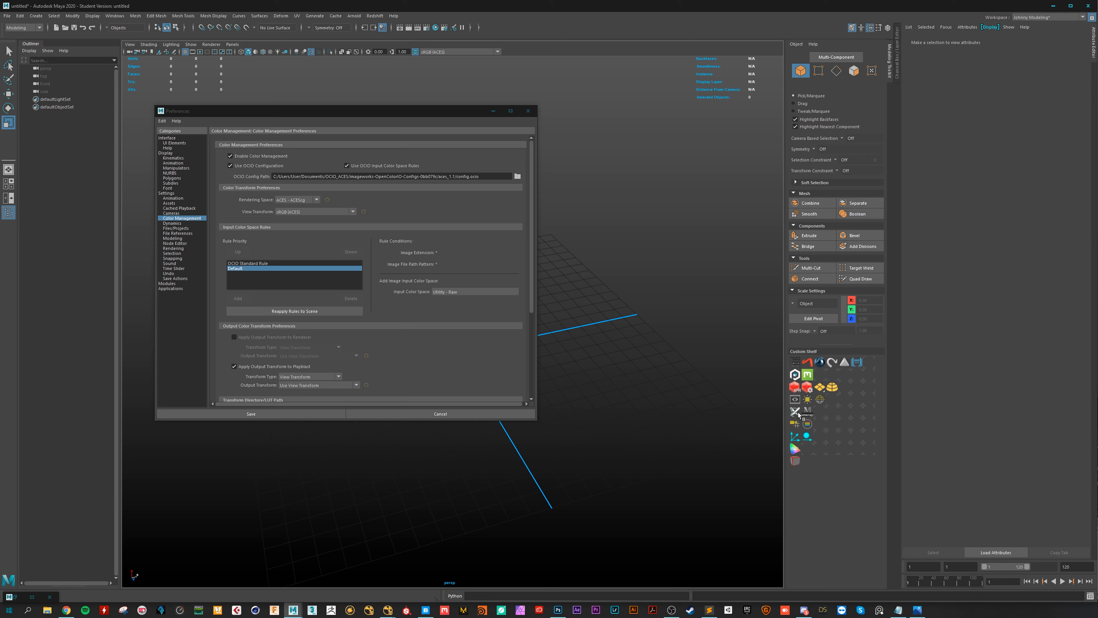
Open the ACES Colorspace Utility beside the preferences and expand its Change Files Node Colorspace (IDT) options.
click(794, 449)
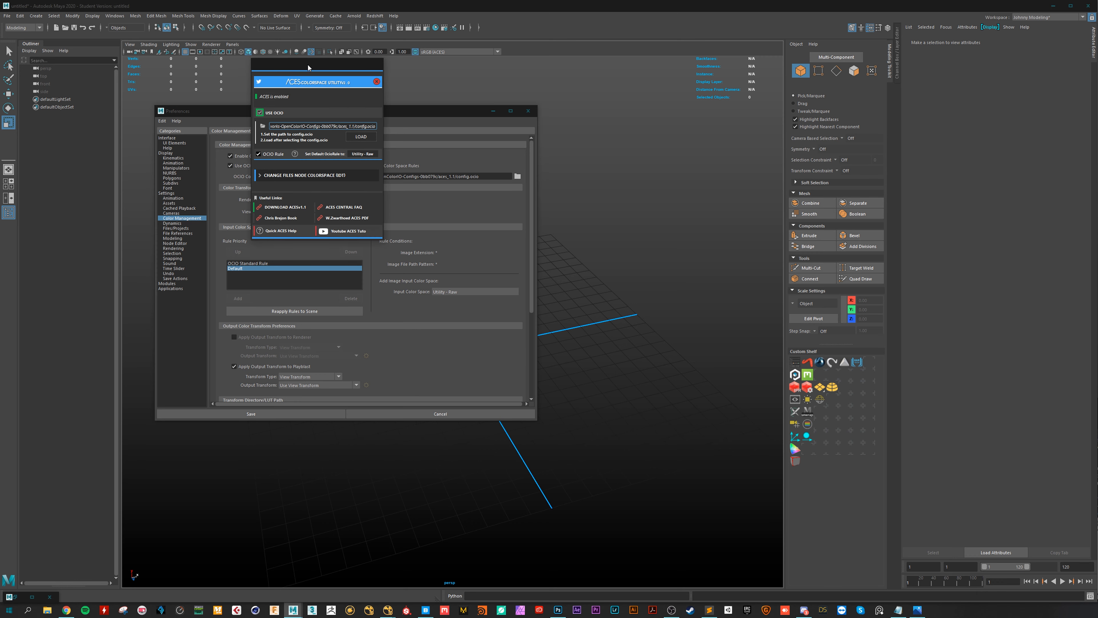
drag(307, 65, 604, 110)
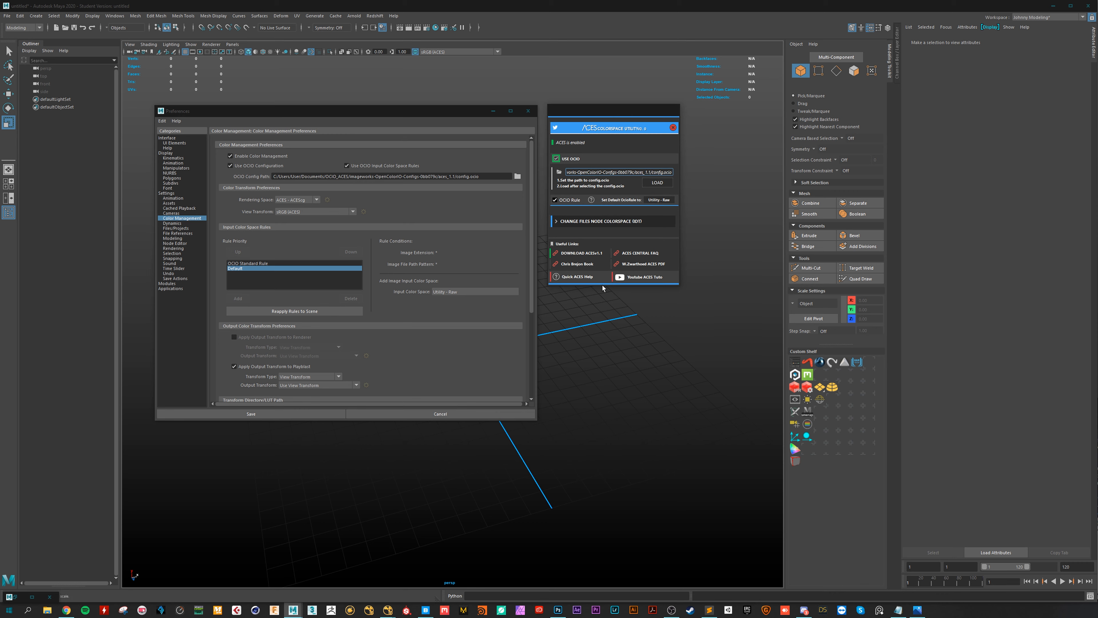
drag(602, 286, 601, 349)
click(556, 221)
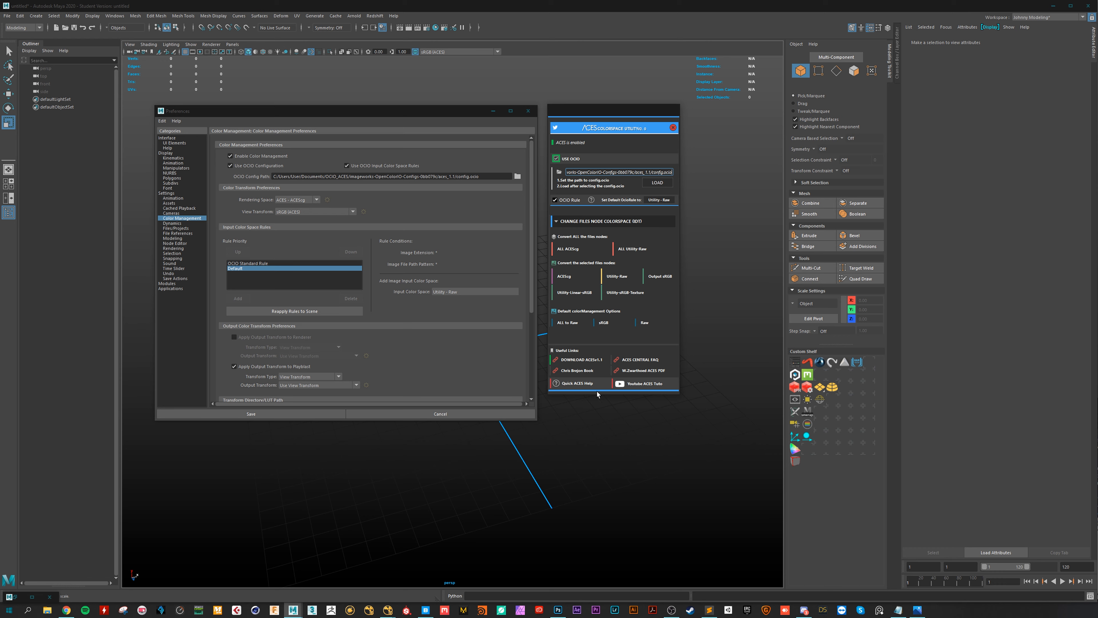
Consult the Quick ACES Help guide on texture color spaces and close the guide, the ACES utility and the preferences.
click(577, 383)
drag(354, 18, 463, 62)
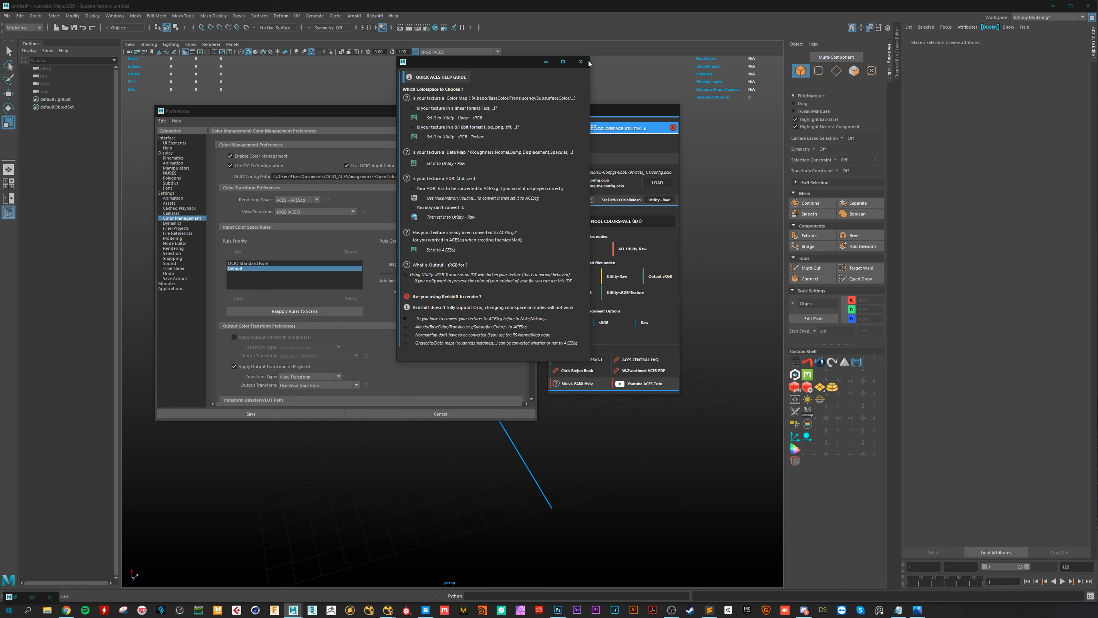
click(580, 61)
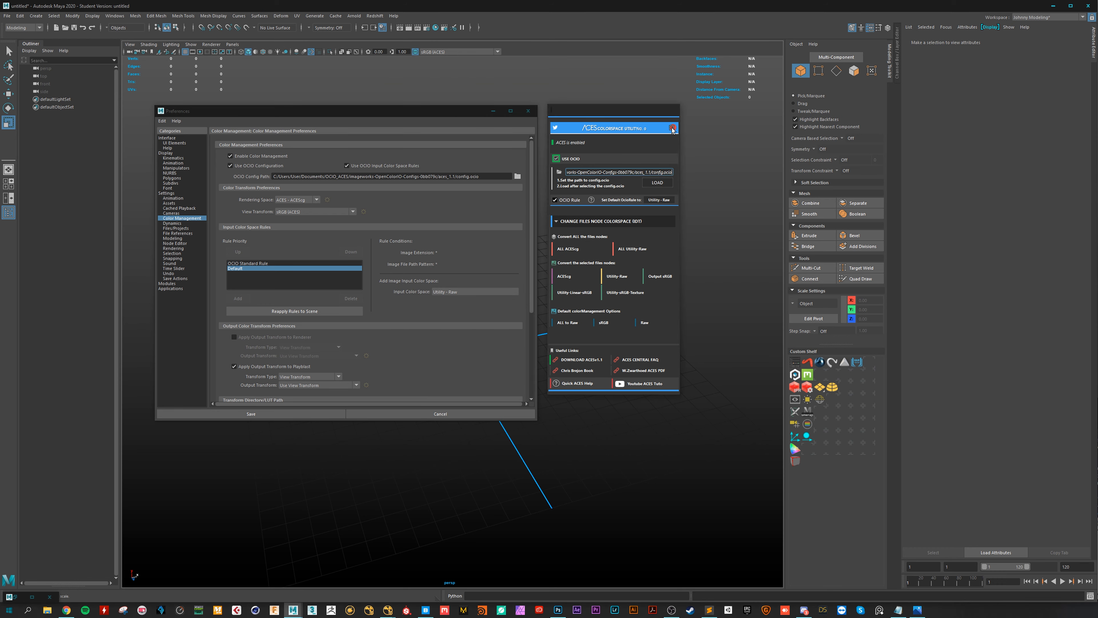
click(541, 107)
click(528, 112)
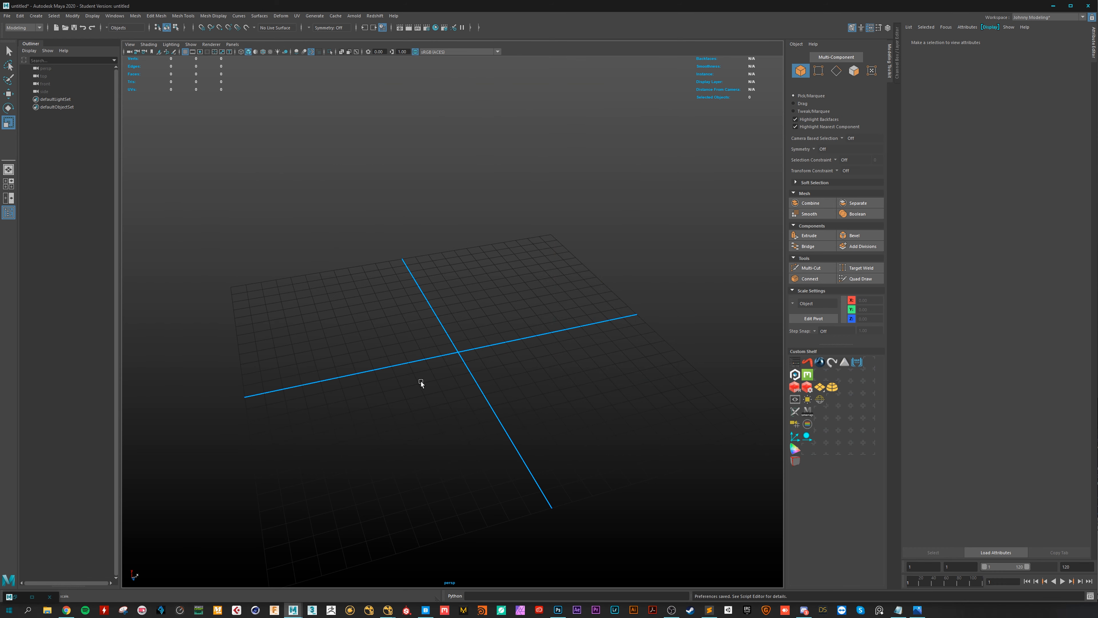
Browse the viewport's available ACES view transforms and close the list without picking another one.
alt+drag(425, 382, 404, 343)
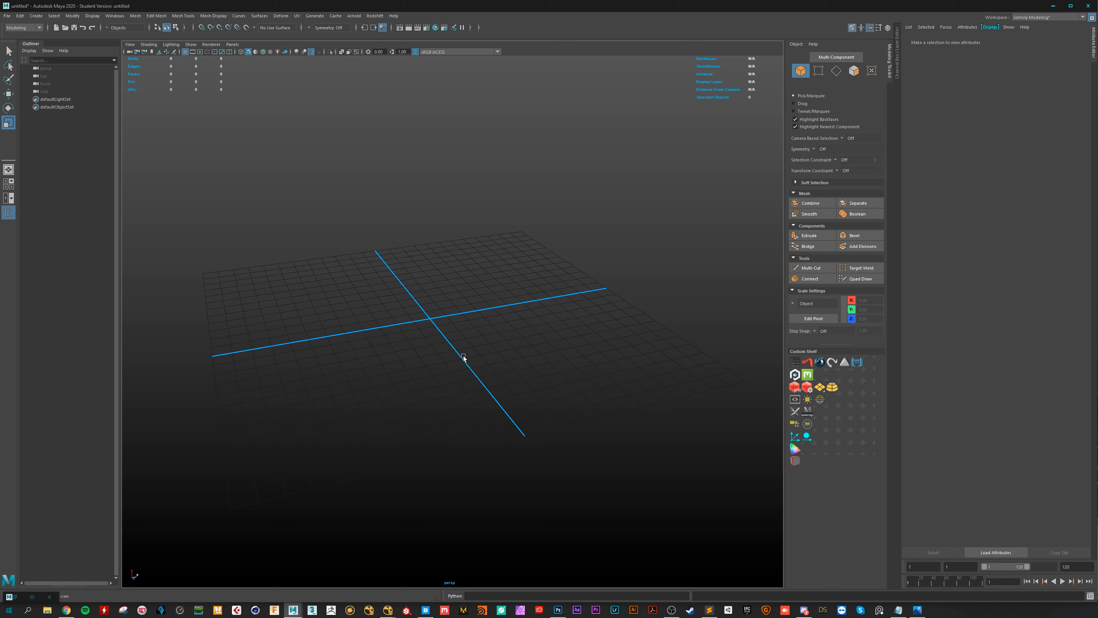
alt+drag(504, 466, 414, 307)
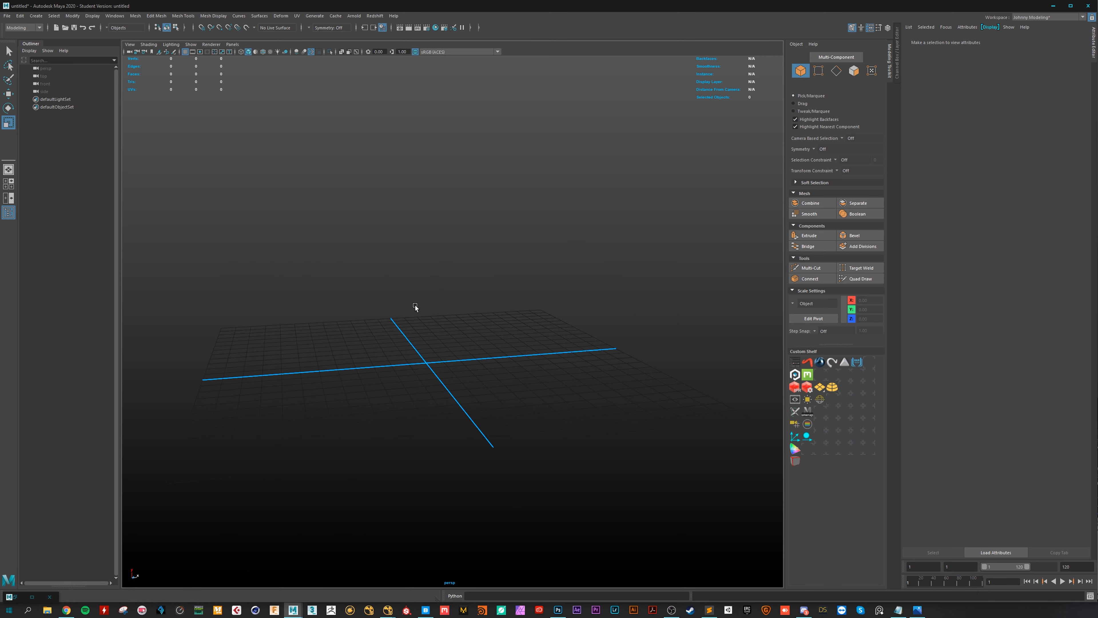
click(435, 52)
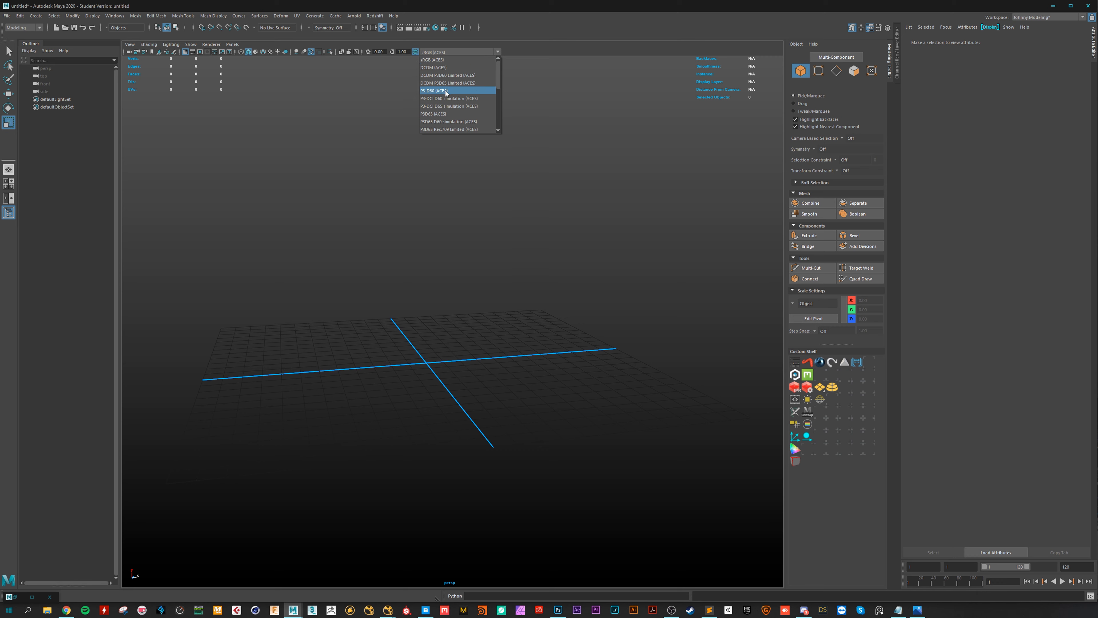
scroll(437, 100, down, 2)
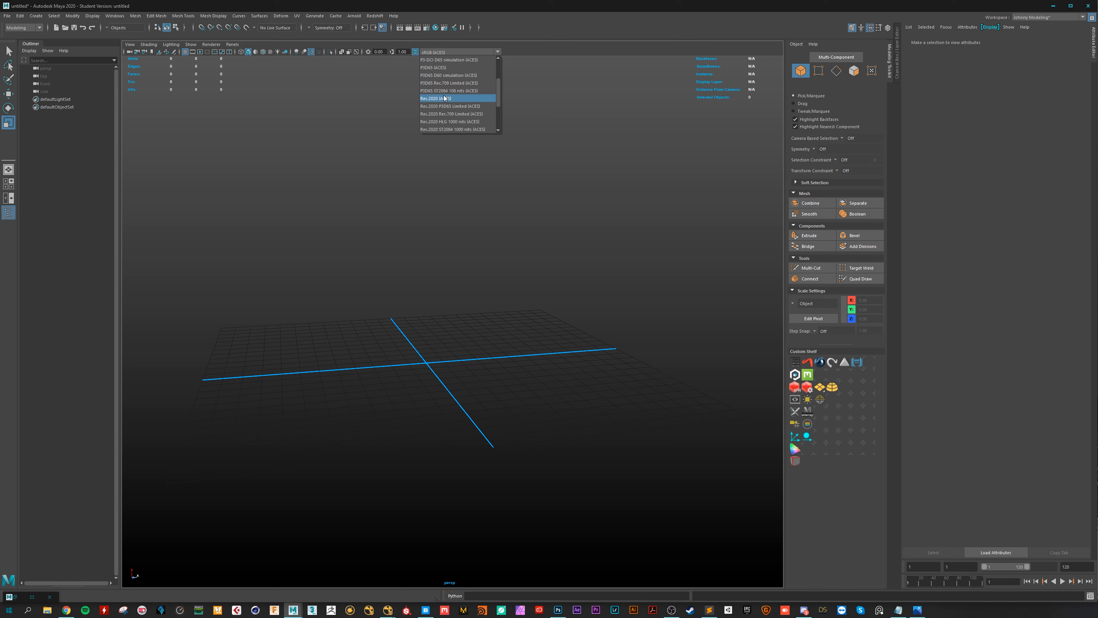
scroll(449, 104, down, 3)
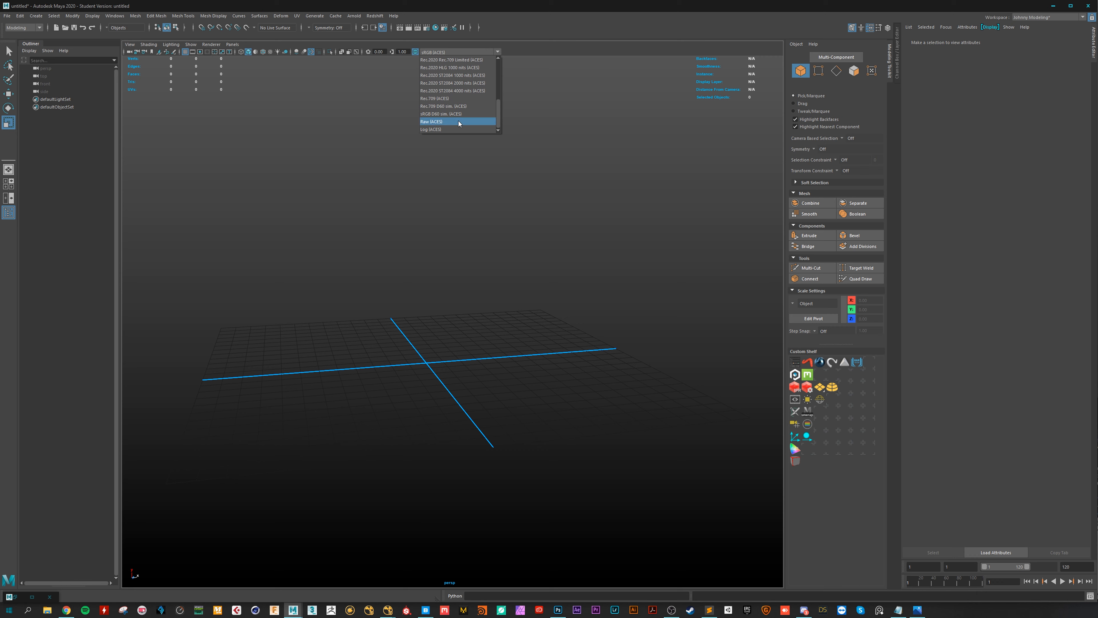
scroll(449, 108, up, 5)
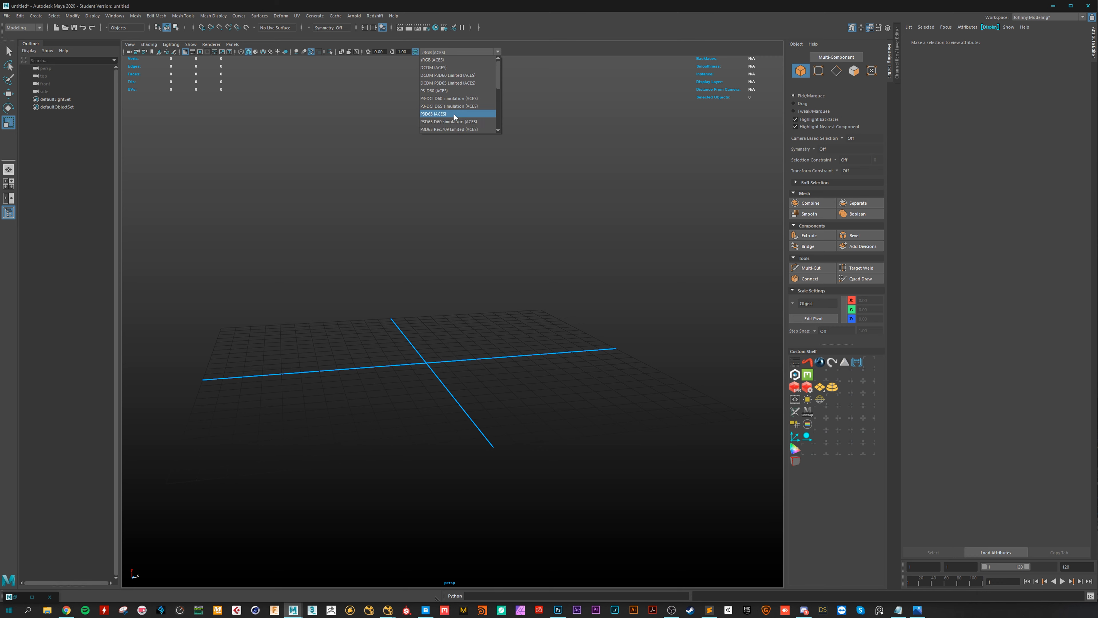
click(448, 354)
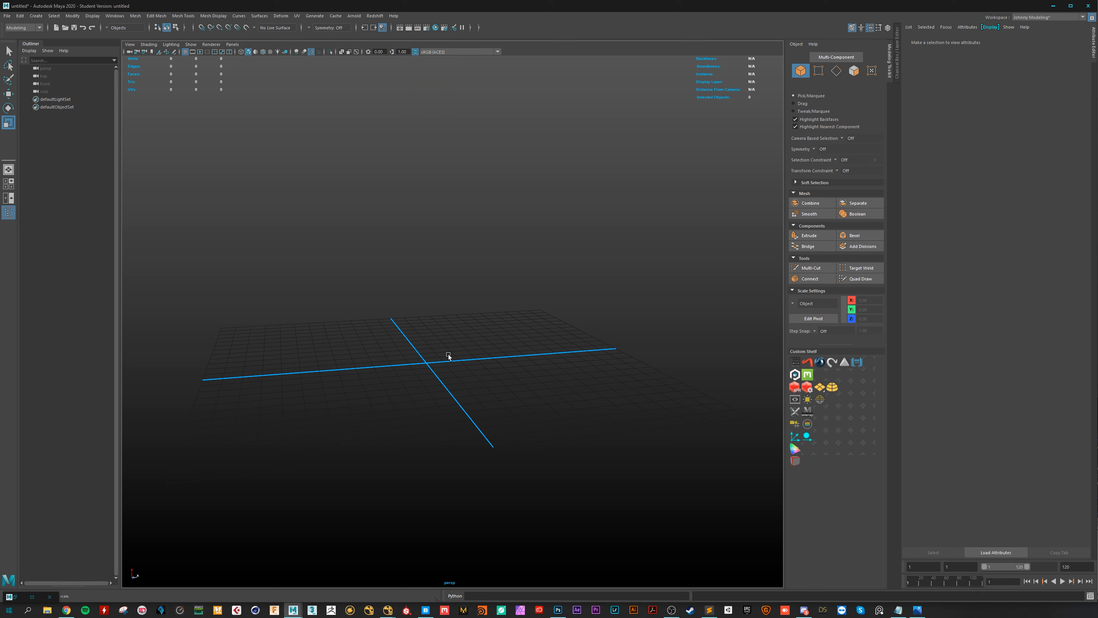
Switch to Quixel Bridge and export the Icelandic Boulder asset to the Maya scene.
alt+drag(446, 354, 455, 327)
scroll(454, 328, up, 2)
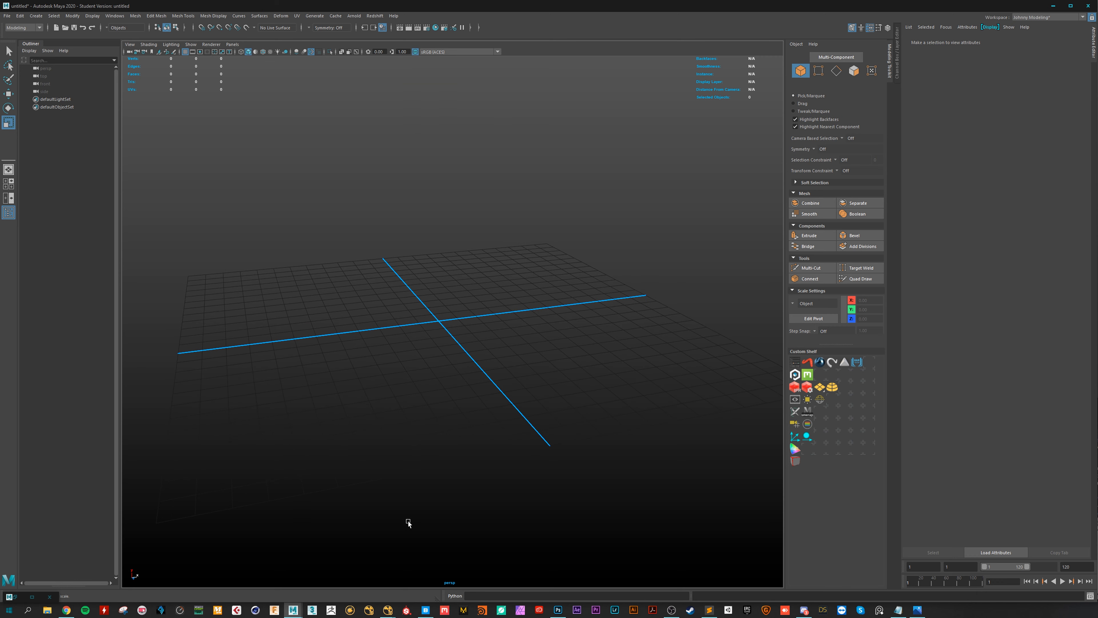
click(425, 610)
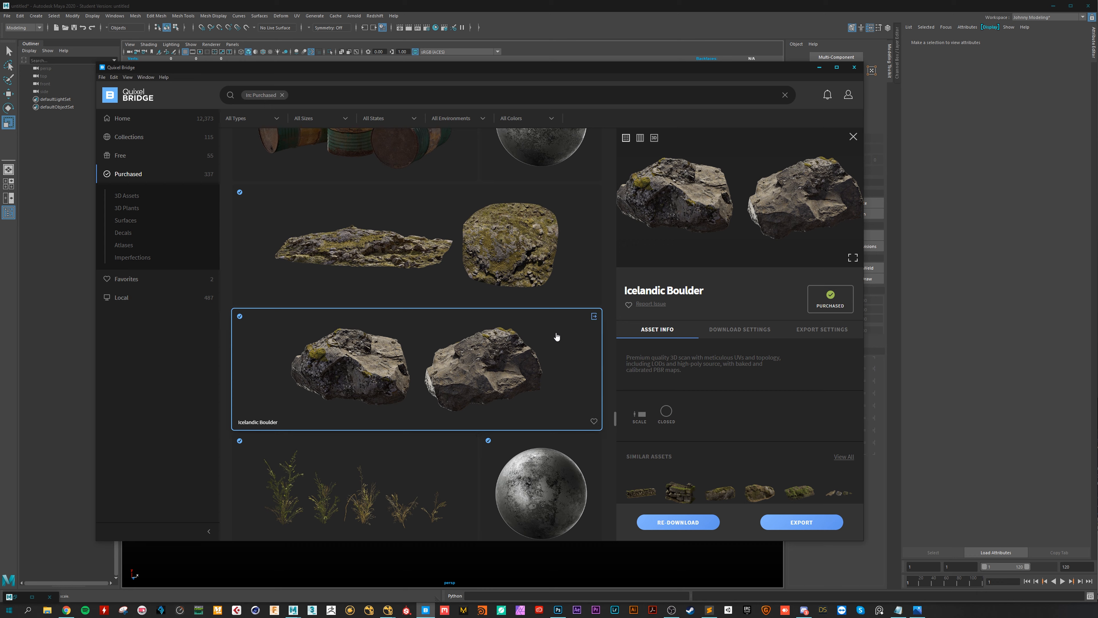
click(594, 317)
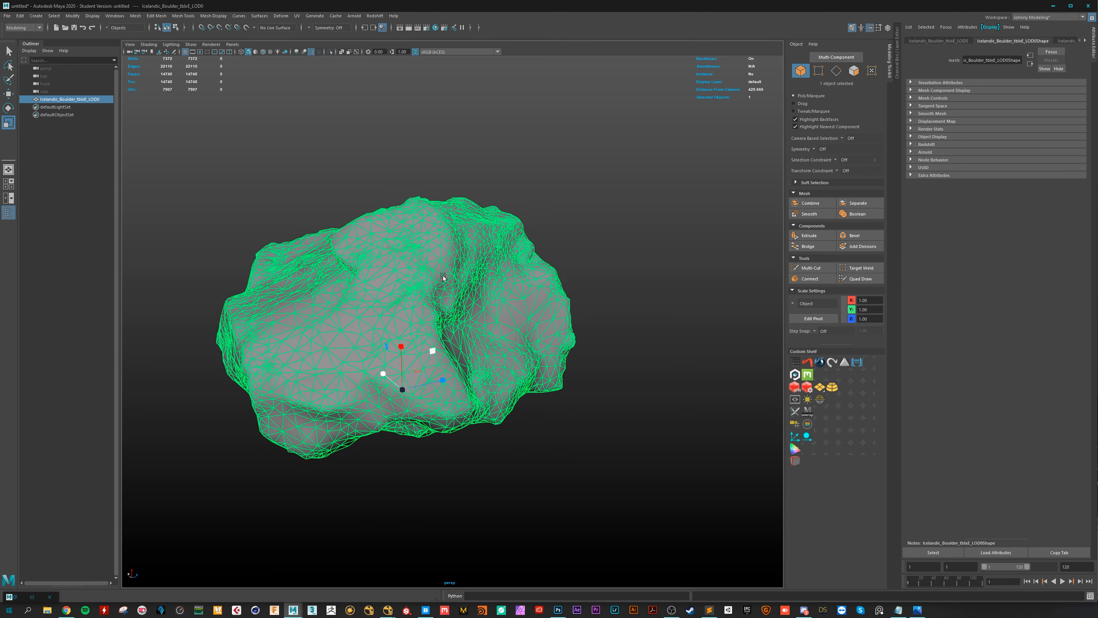
Restore the Hypershade window and delete the five unused texture nodes, including Specular, Bump and Gloss, from the Icelandic Boulder network.
click(18, 594)
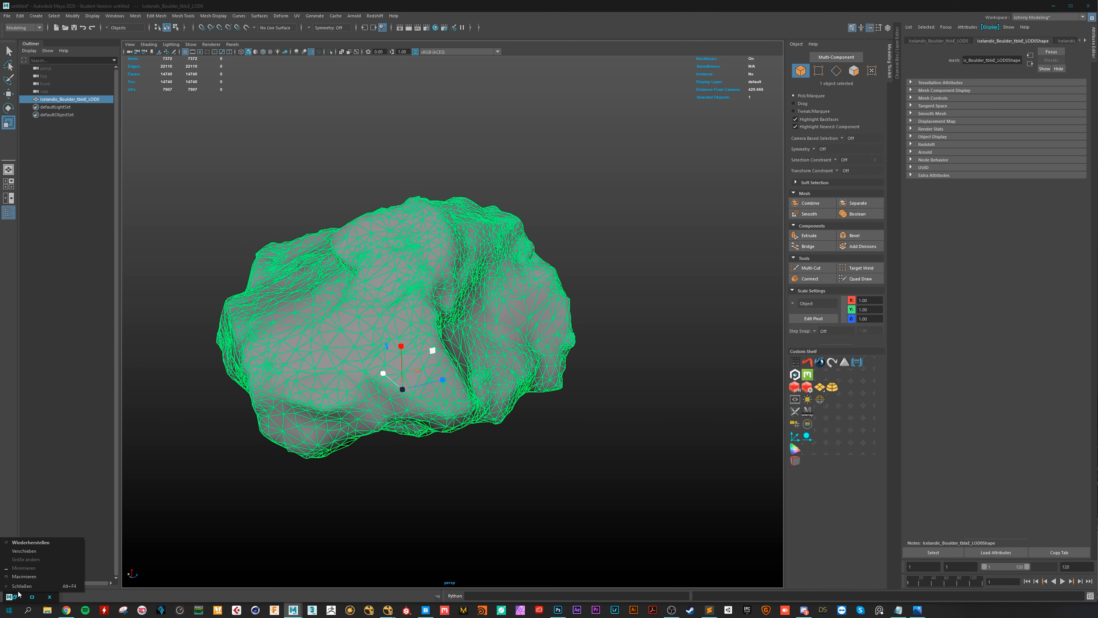
click(160, 558)
click(15, 596)
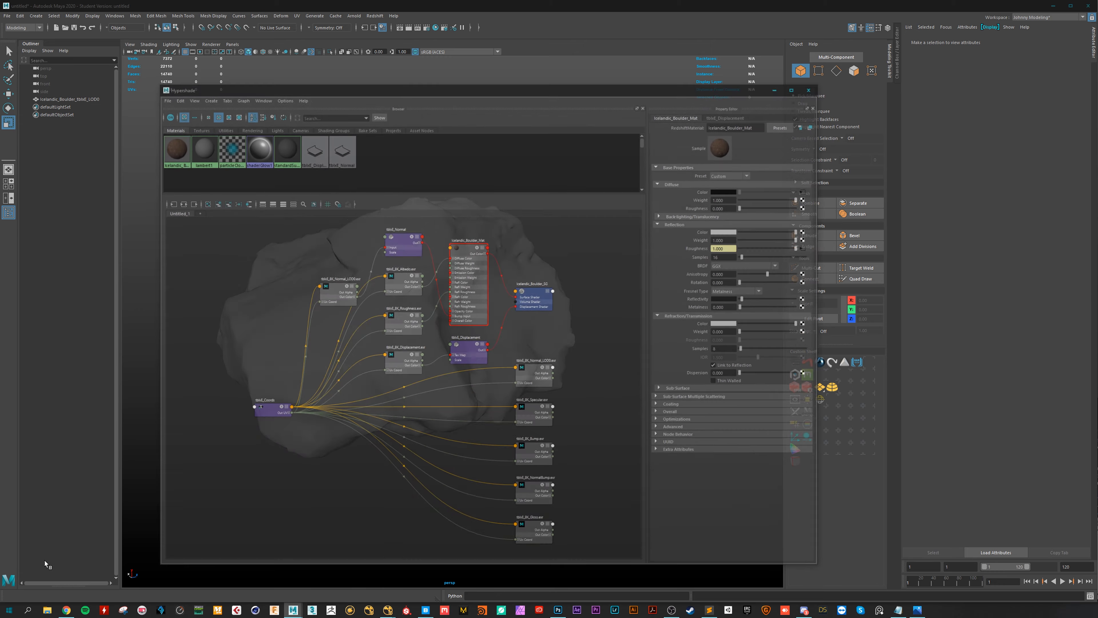
drag(472, 61, 575, 75)
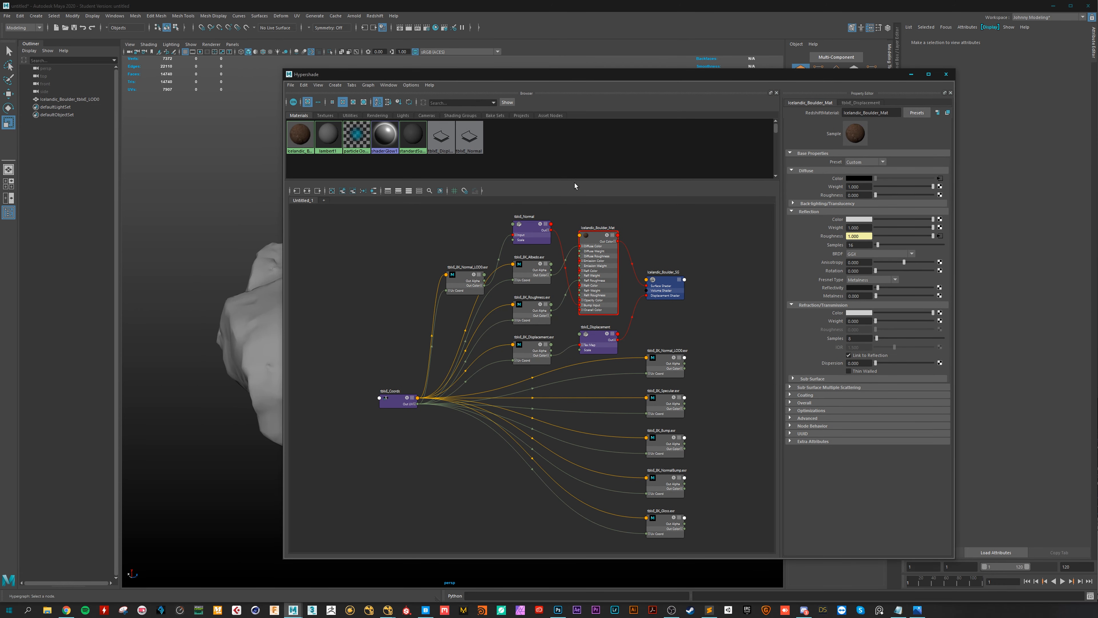
drag(729, 353, 639, 534)
key(Delete)
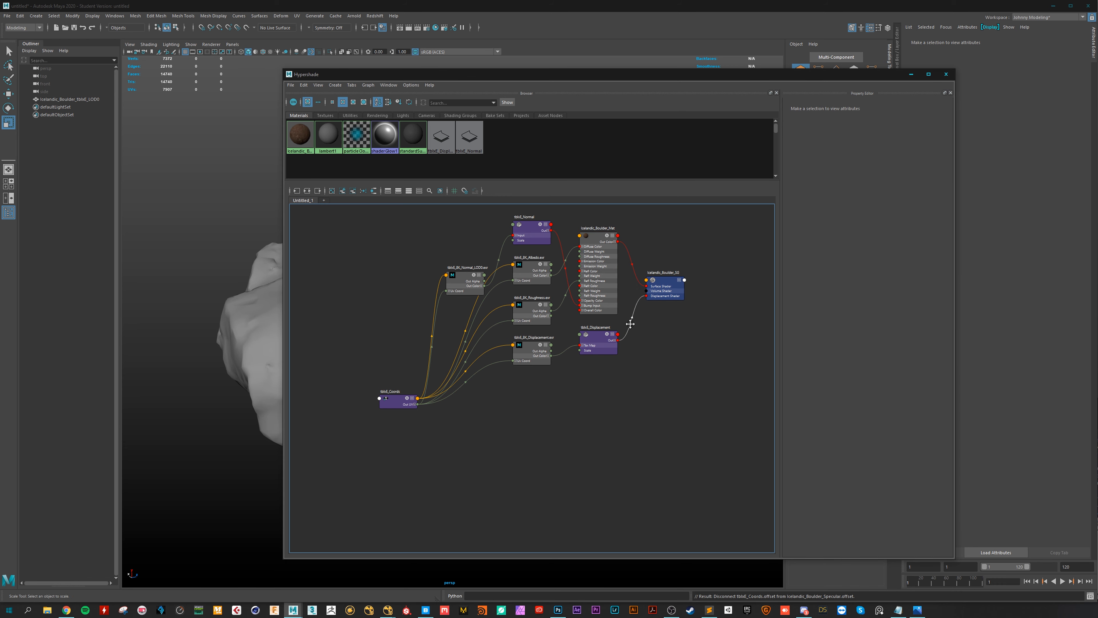
Move the boulder's texture coordinates node farther from the file texture nodes in the shading graph.
scroll(588, 262, up, 2)
scroll(435, 417, down, 3)
scroll(437, 465, down, 2)
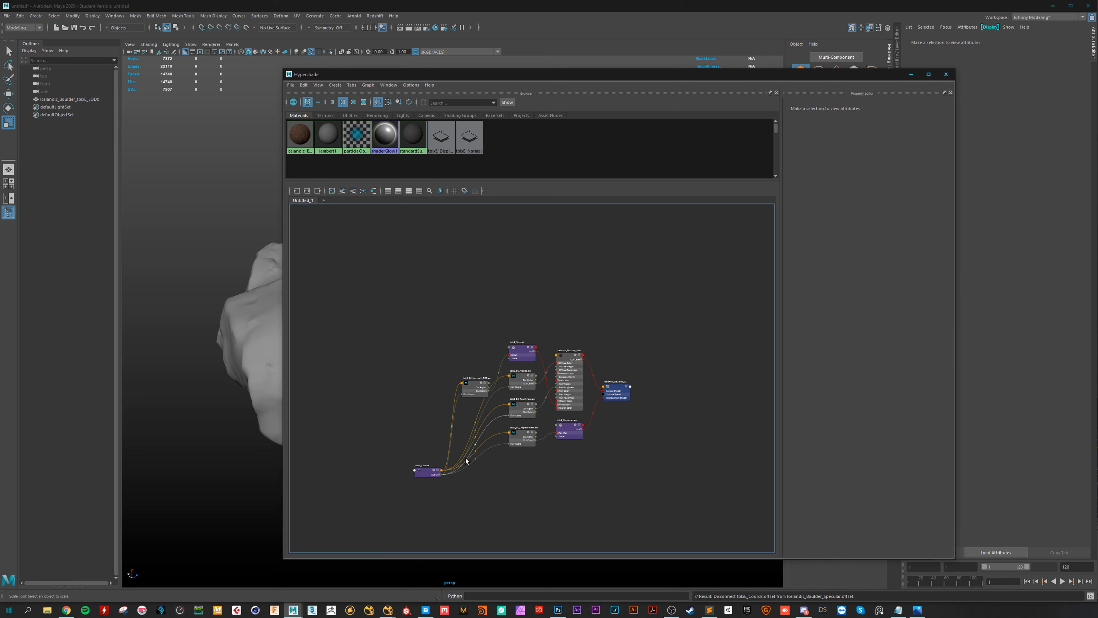
drag(432, 472, 385, 421)
scroll(498, 417, up, 4)
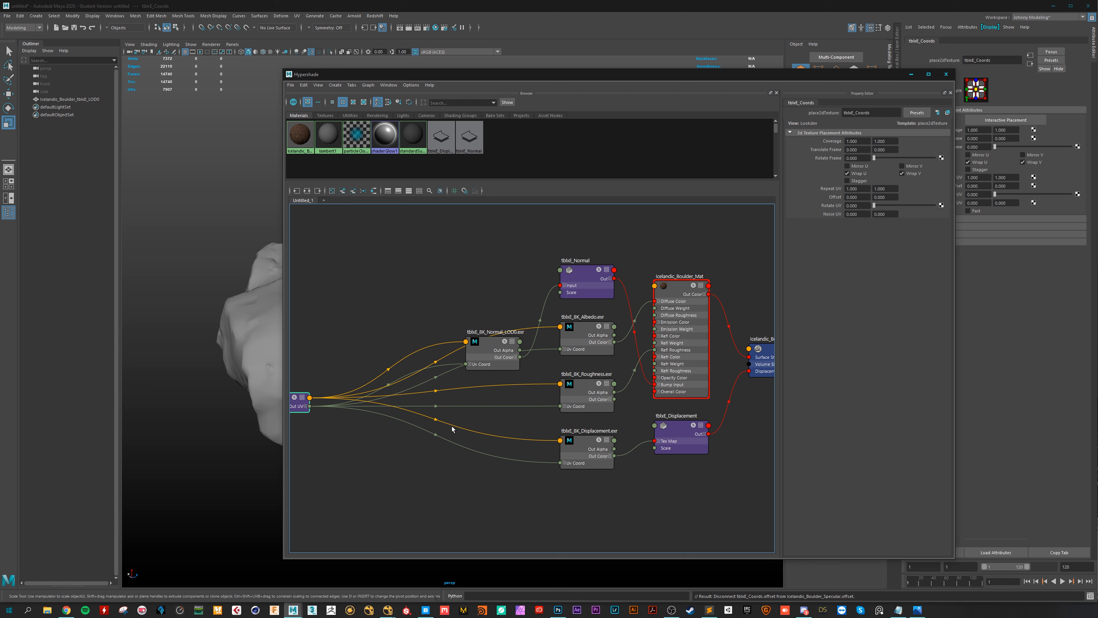
alt+middle_drag(510, 415, 464, 422)
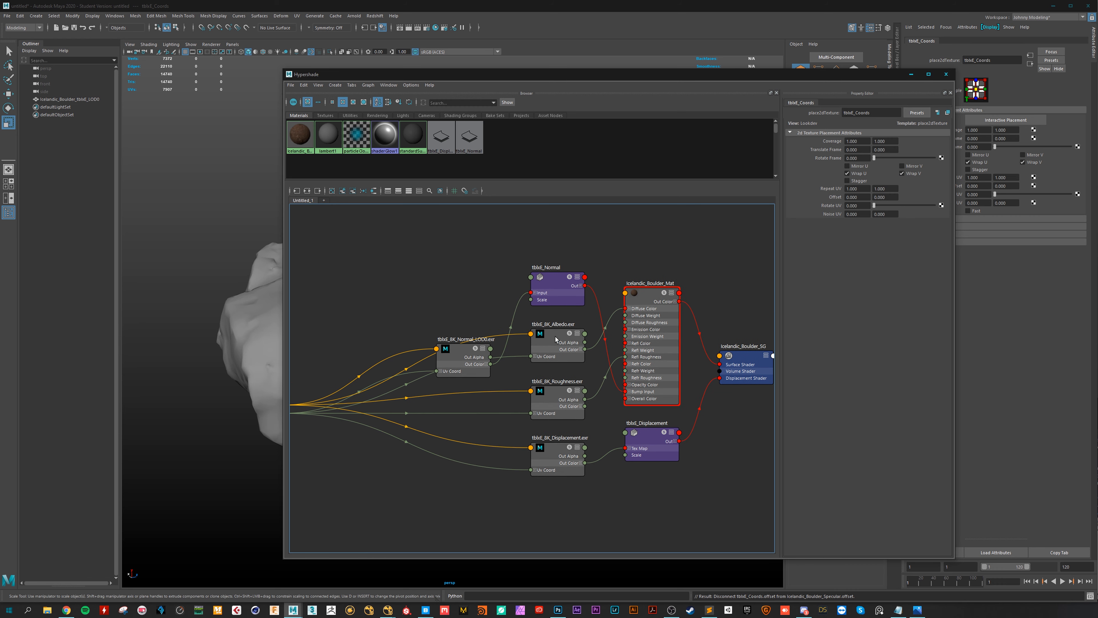
Set the Albedo file texture's color space to Utility - Linear - sRGB.
drag(556, 339, 561, 335)
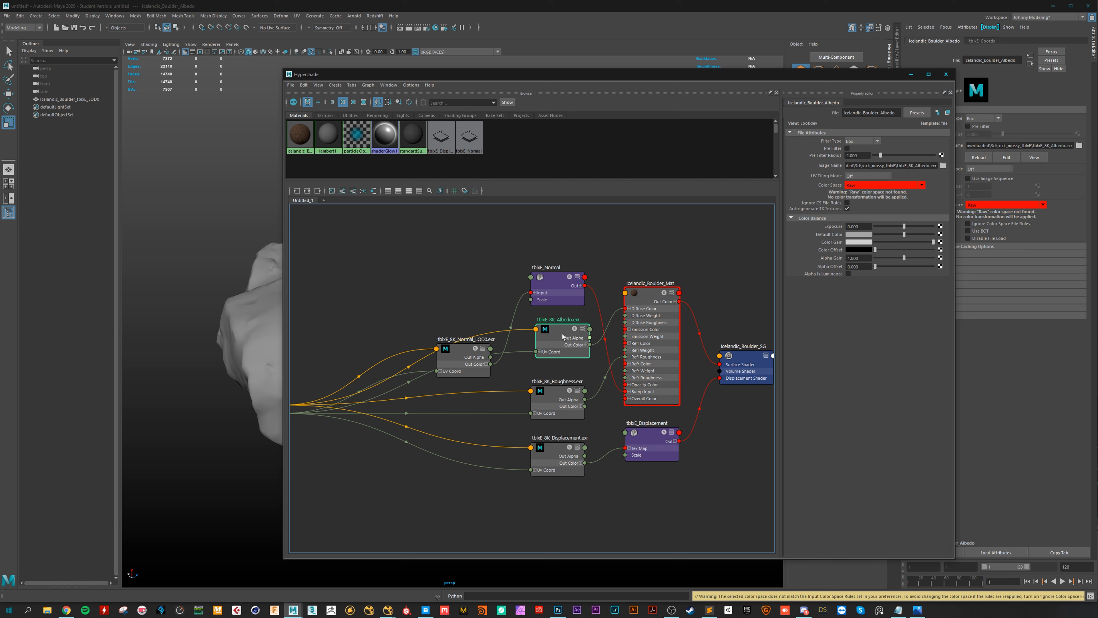
click(922, 186)
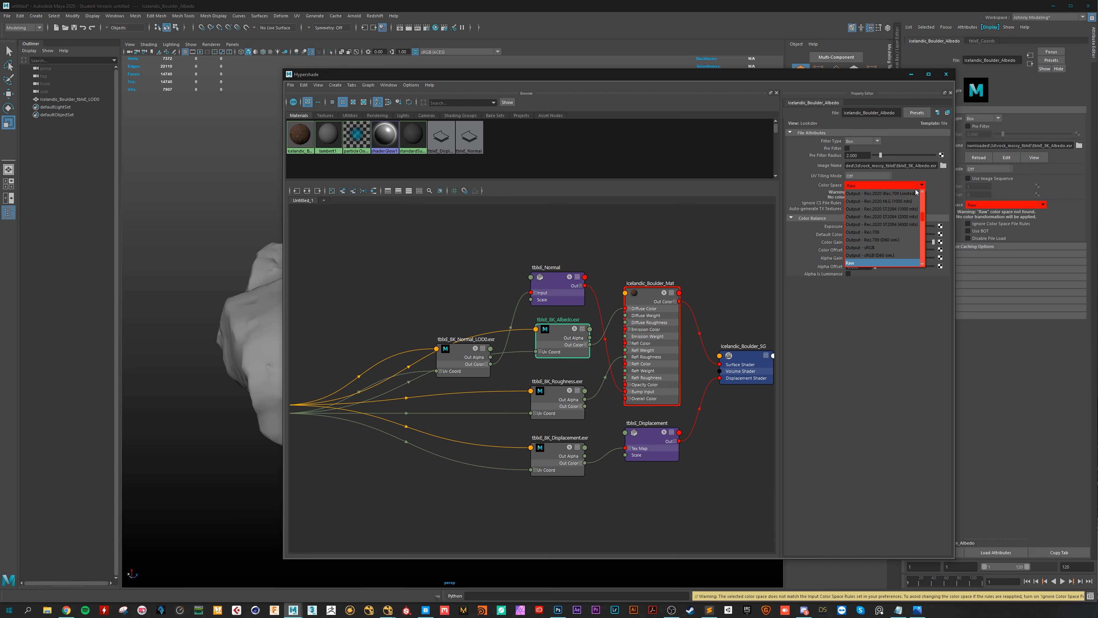
scroll(890, 227, down, 5)
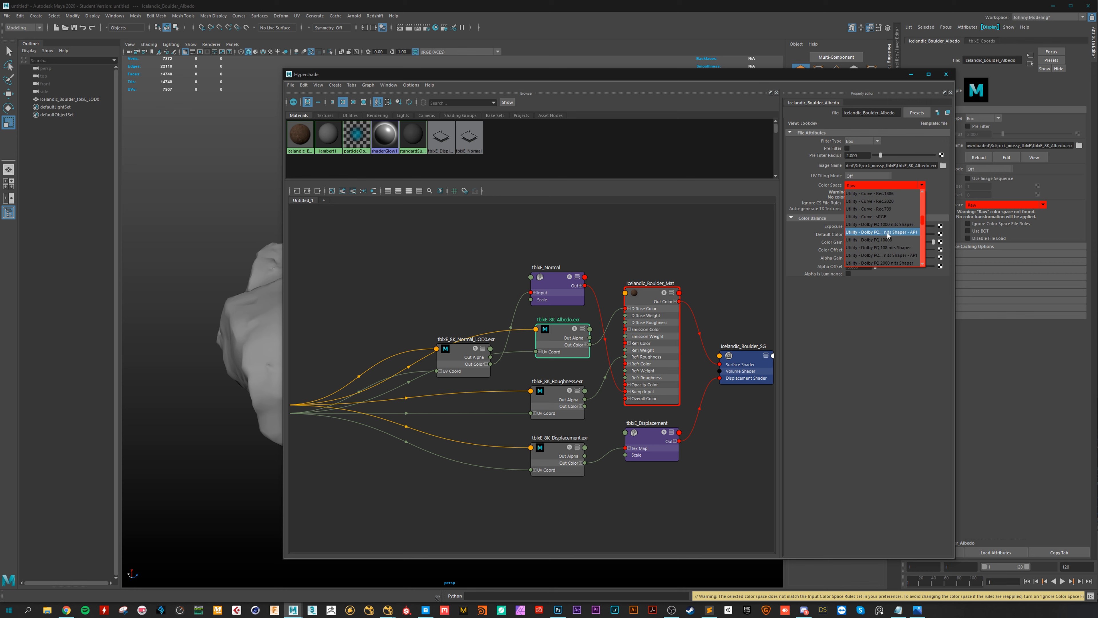
scroll(889, 224, down, 1)
scroll(888, 224, down, 2)
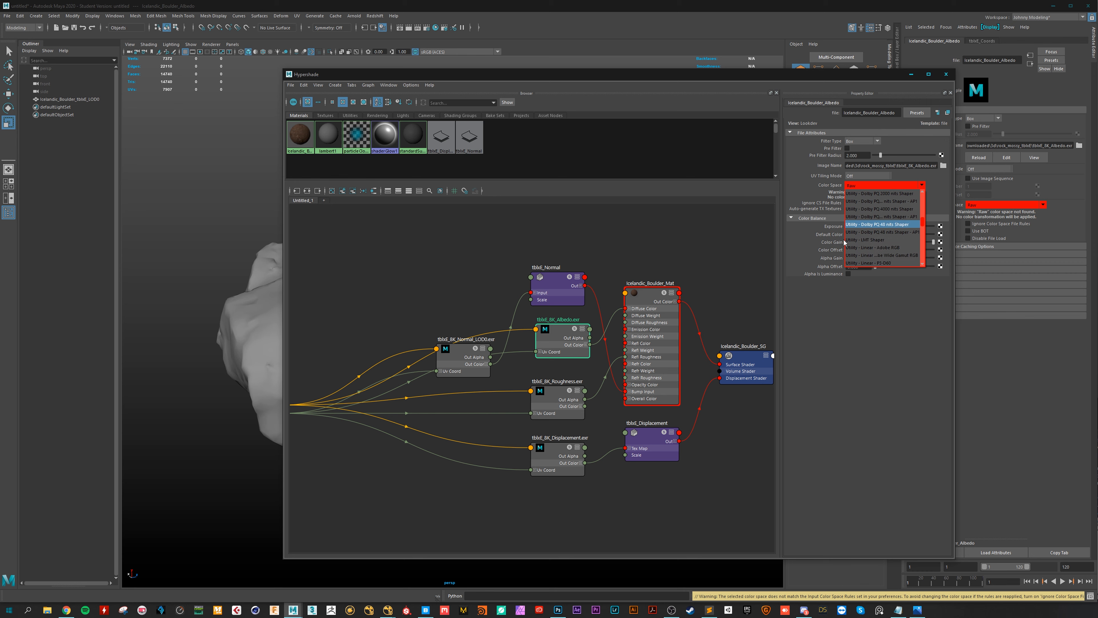
scroll(878, 248, down, 2)
scroll(877, 248, down, 1)
click(876, 240)
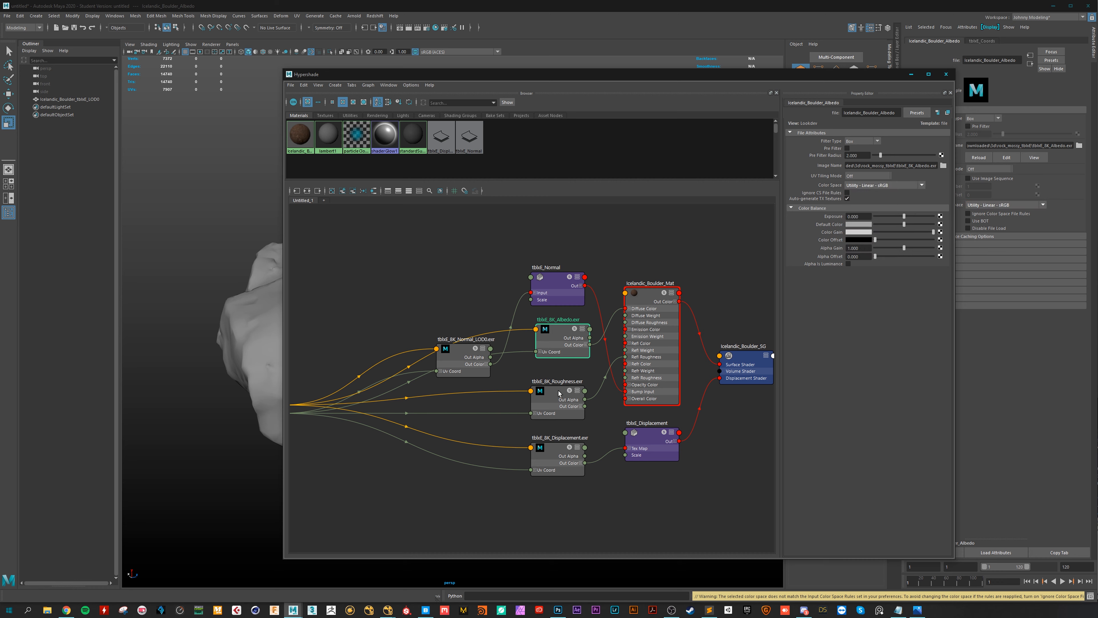
Spread out the Roughness, Displacement, Normal and Albedo file texture nodes in the graph, clear of the material's utility nodes.
drag(559, 392, 540, 392)
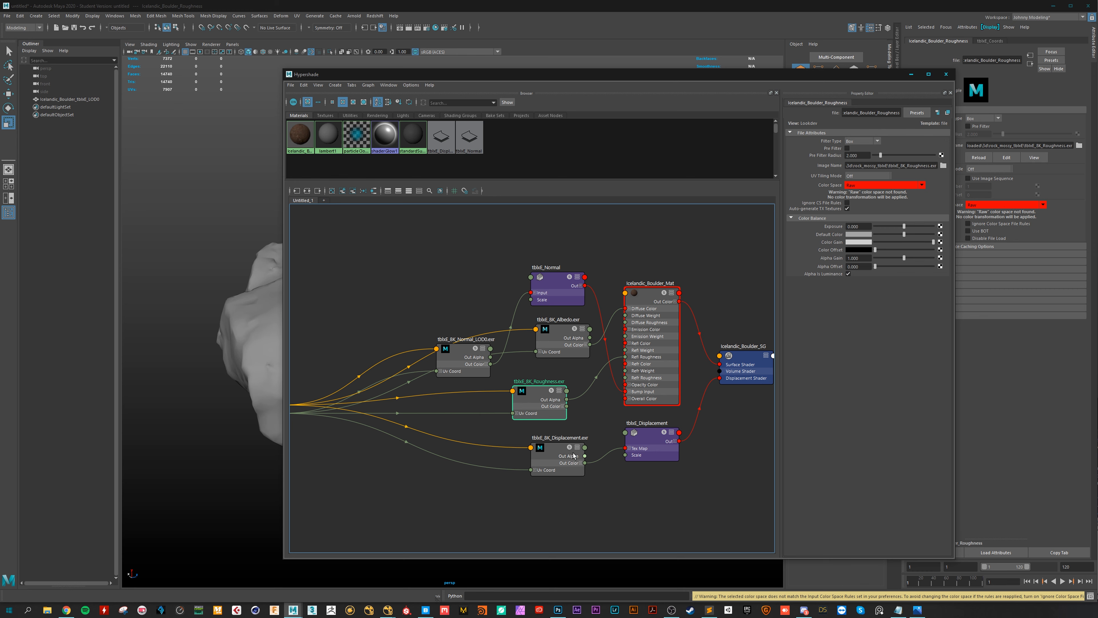
drag(558, 454, 518, 473)
drag(533, 400, 510, 421)
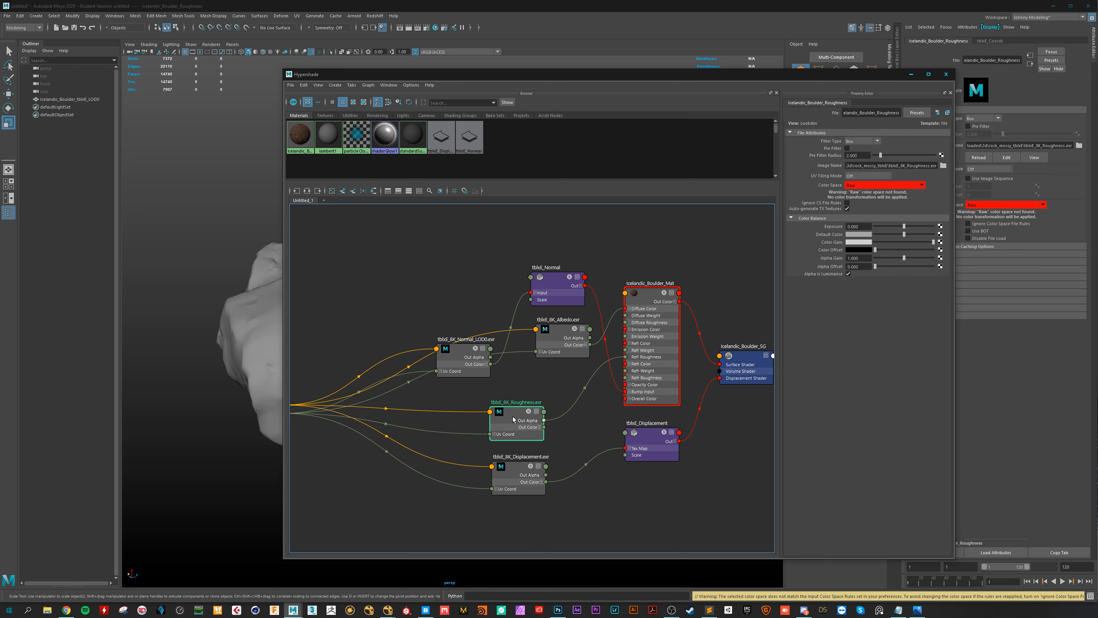
drag(434, 353, 407, 286)
drag(560, 337, 499, 338)
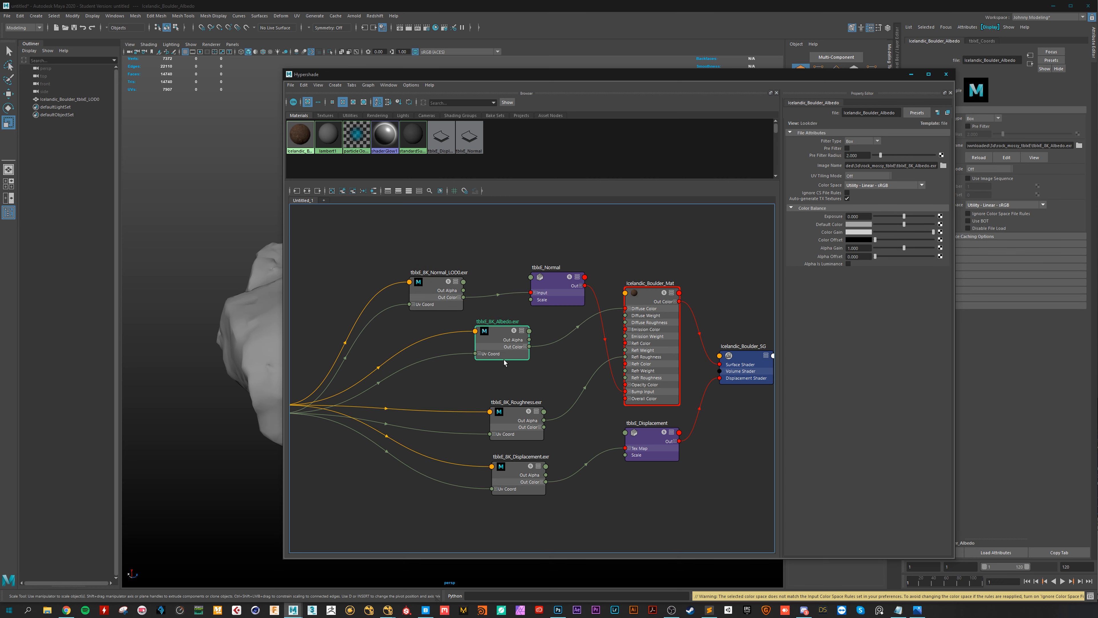
drag(500, 334, 511, 339)
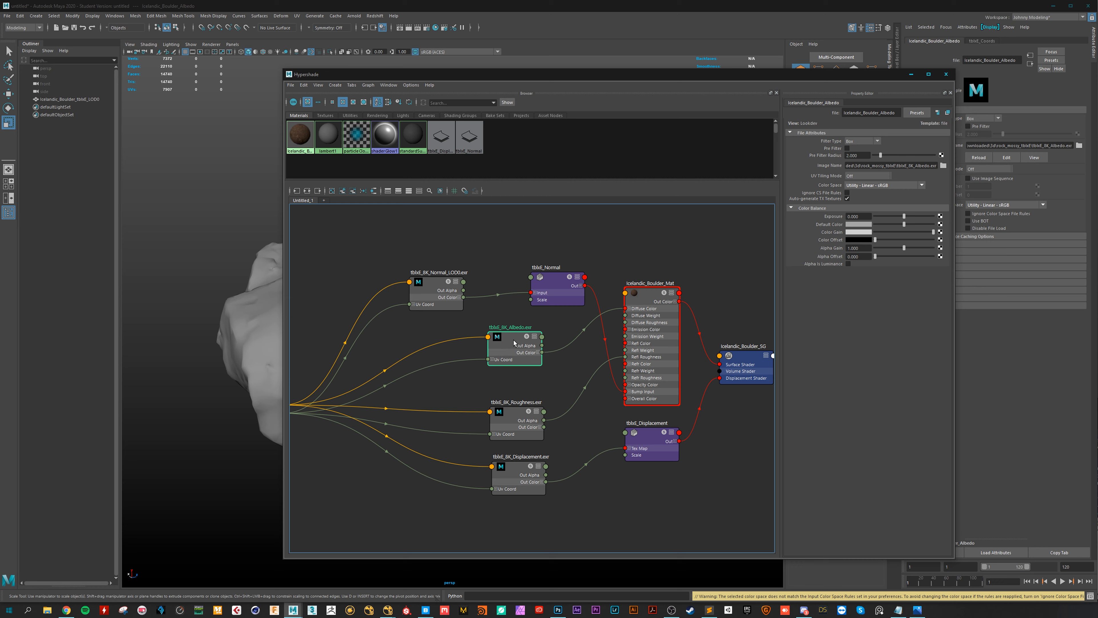
drag(514, 343, 513, 345)
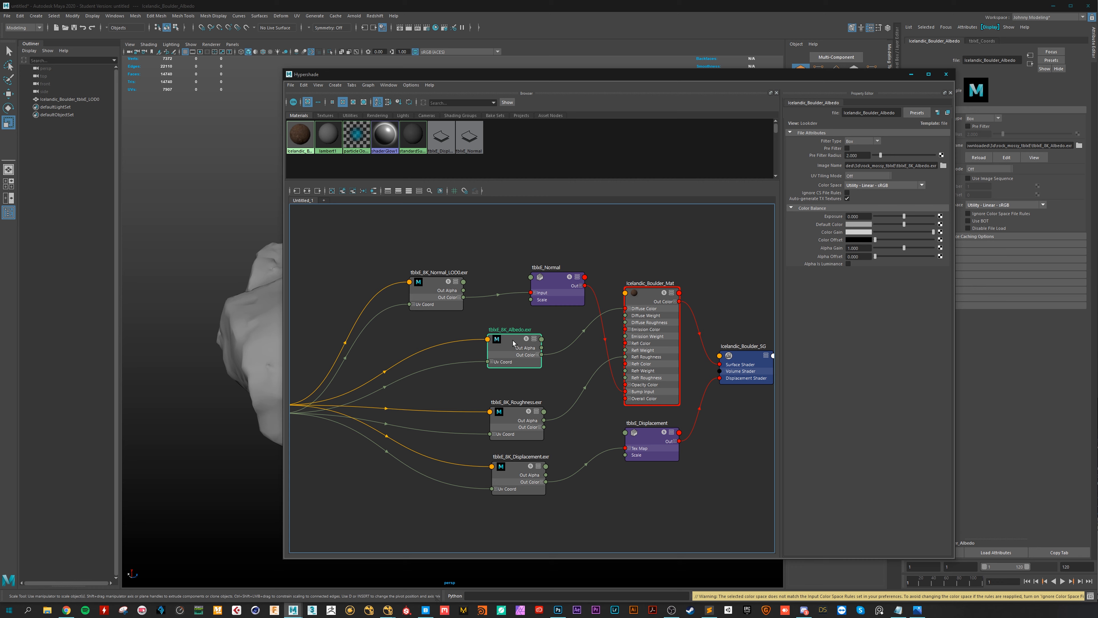
drag(512, 341, 514, 347)
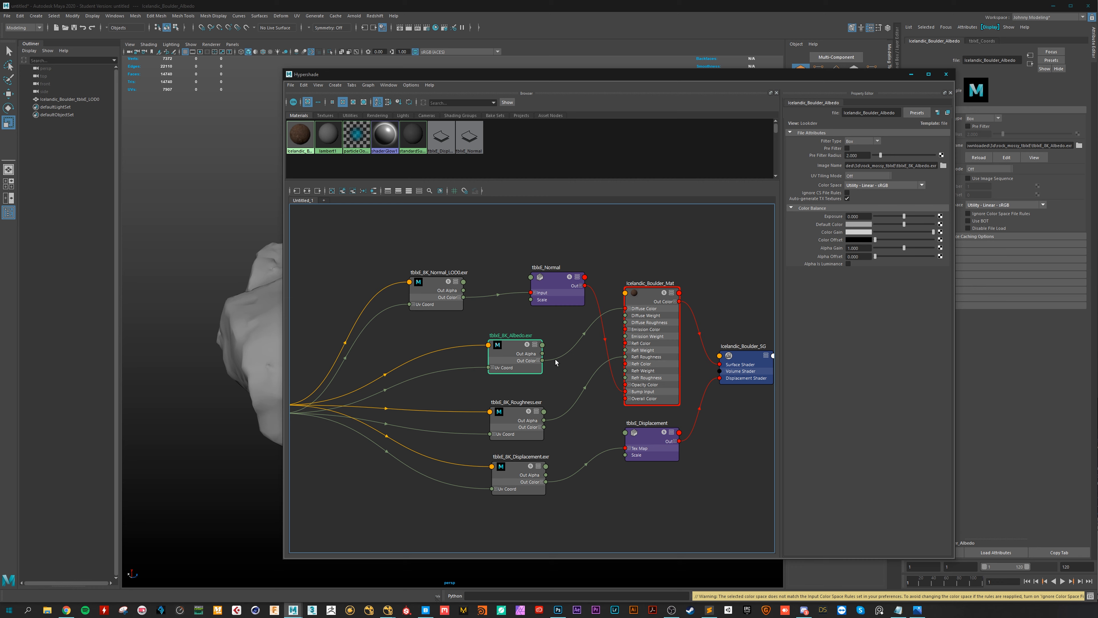
drag(499, 355, 511, 351)
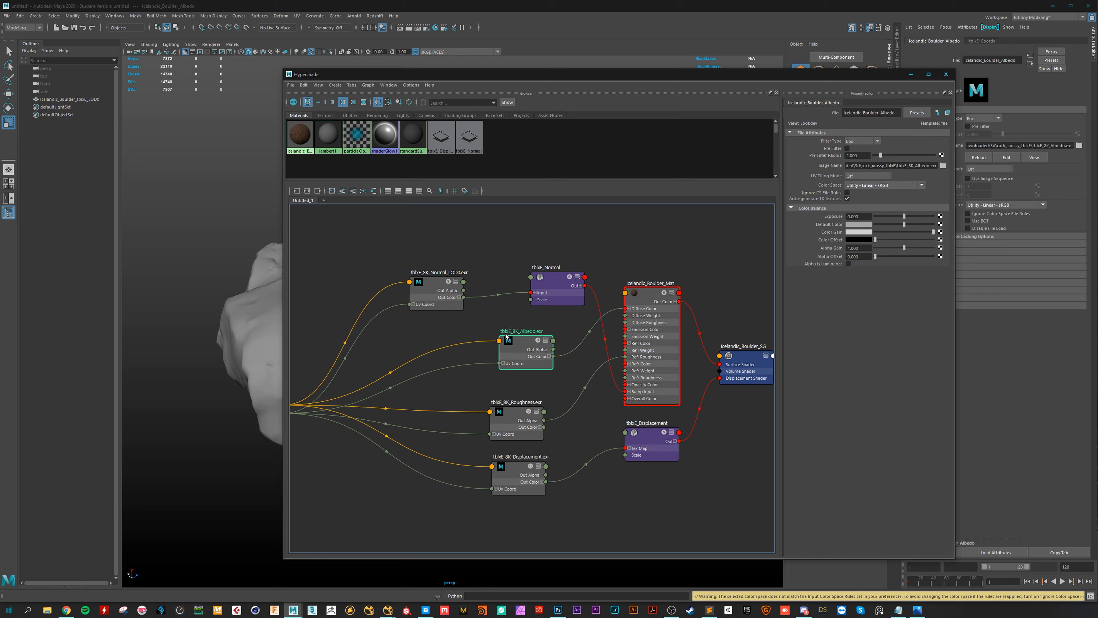
drag(521, 342, 512, 351)
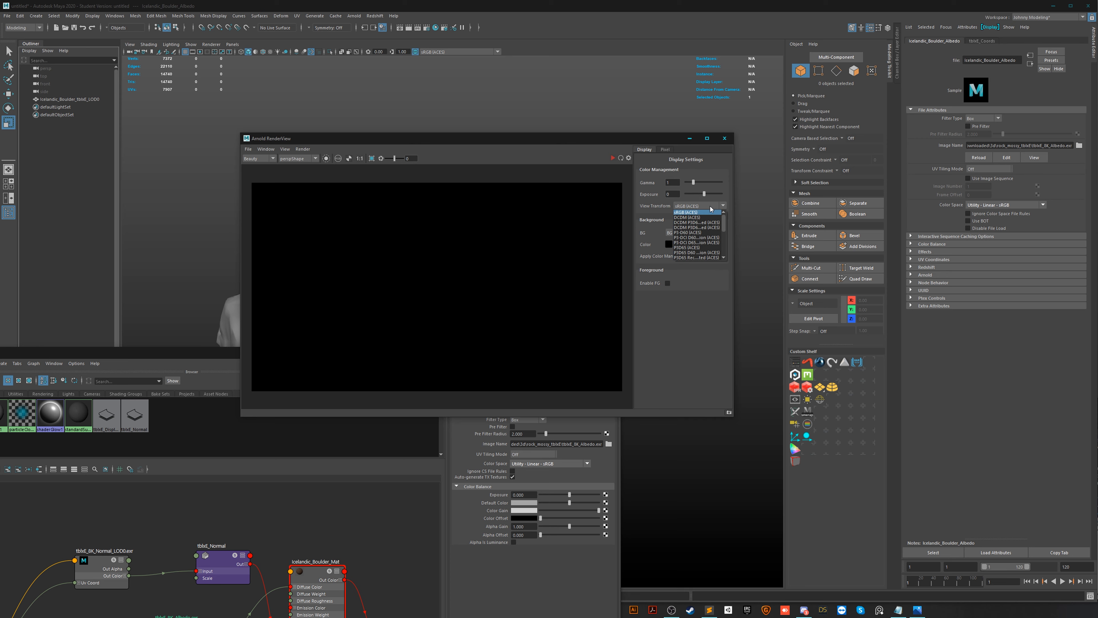
Close the Arnold RenderView, reposition the Hypershade window and switch to Nuke.
click(729, 138)
drag(467, 352, 600, 88)
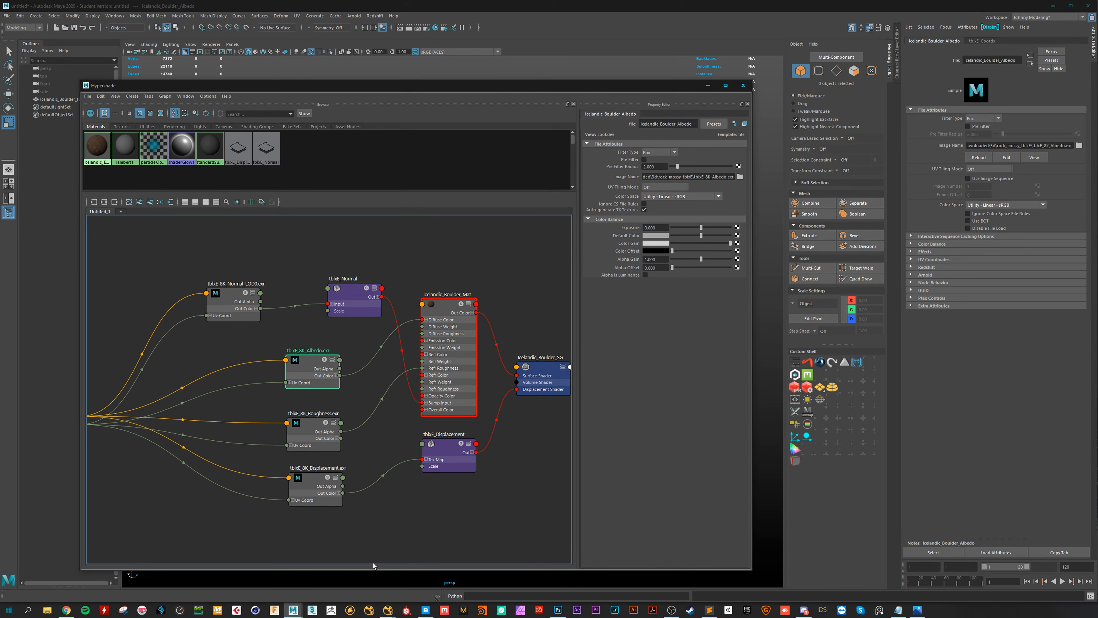
mouse_move(388, 610)
click(405, 581)
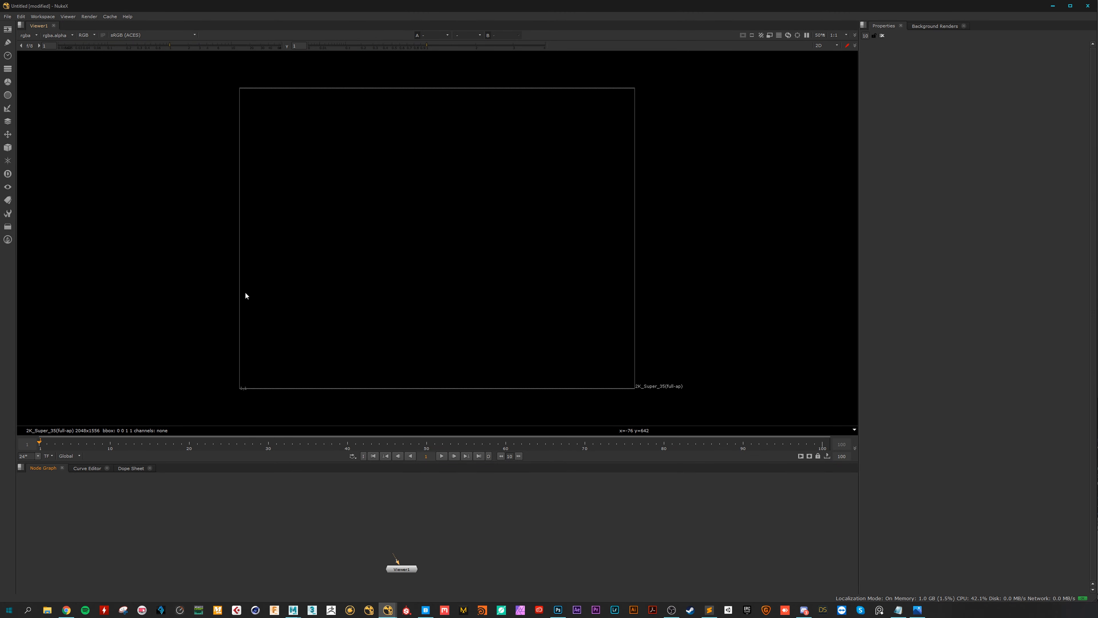
drag(404, 571, 406, 575)
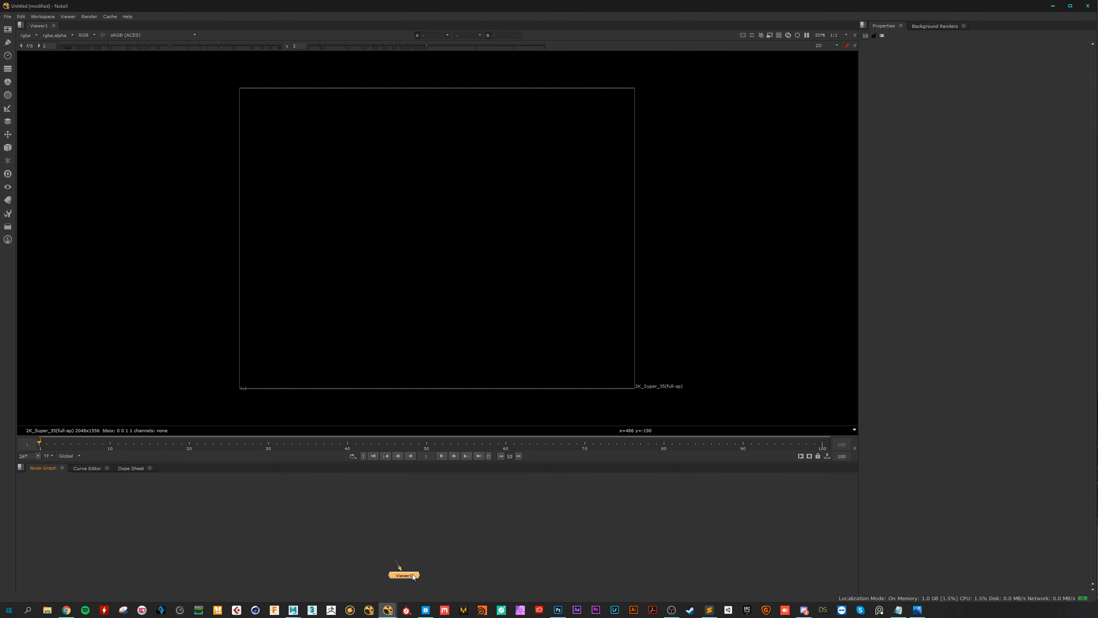
drag(413, 575, 418, 579)
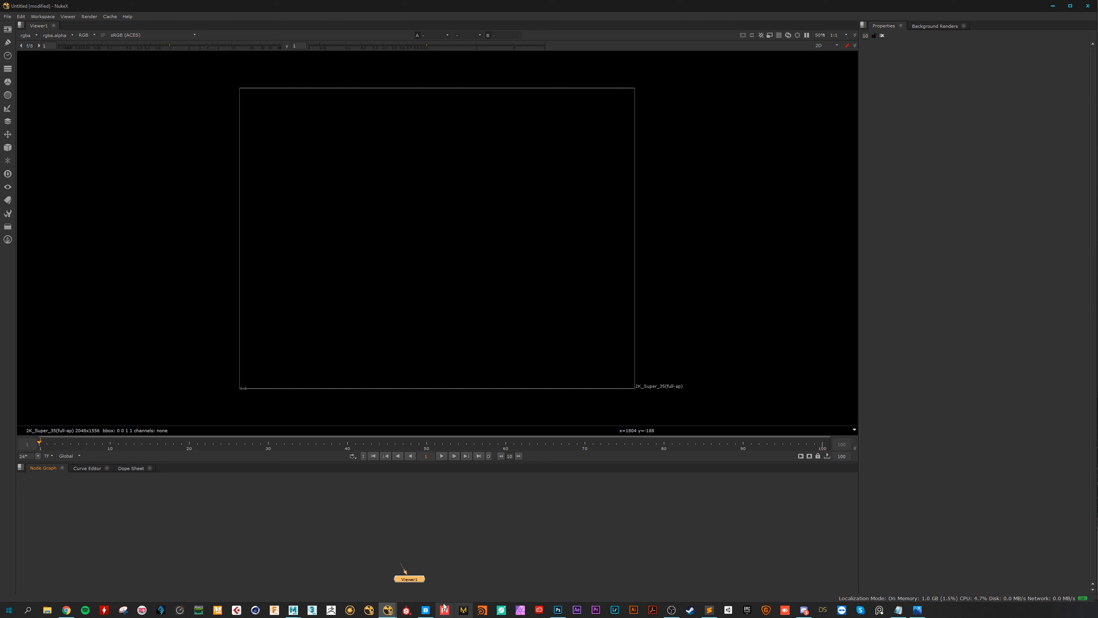
Switch to Quixel Bridge, open the Icelandic Boulder asset's folder in the file explorer and minimize Bridge.
click(431, 614)
right_click(474, 345)
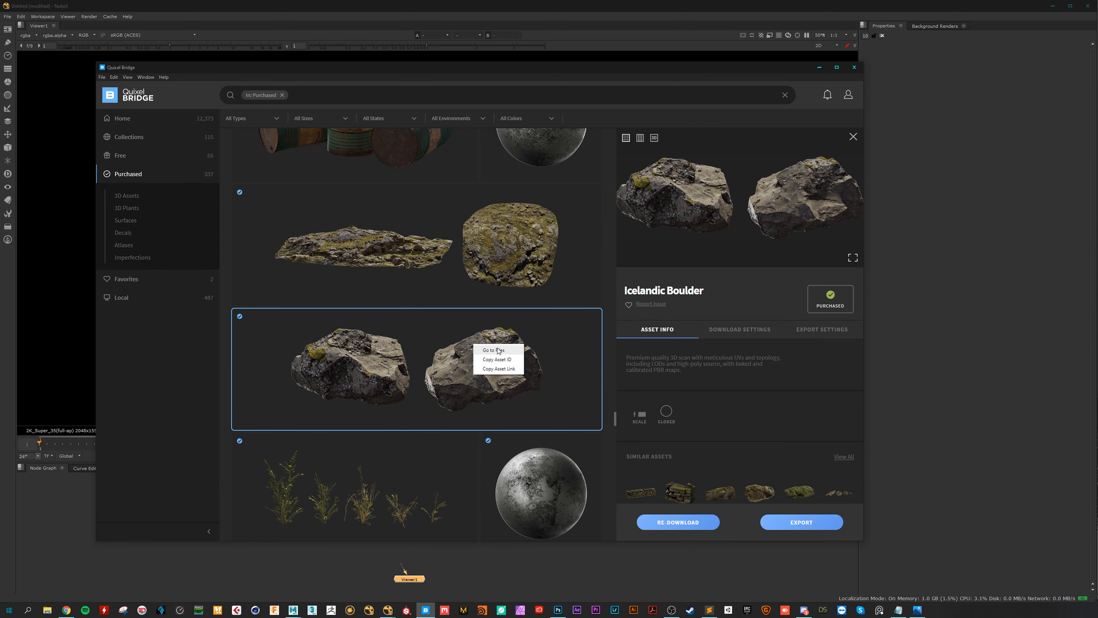
click(497, 350)
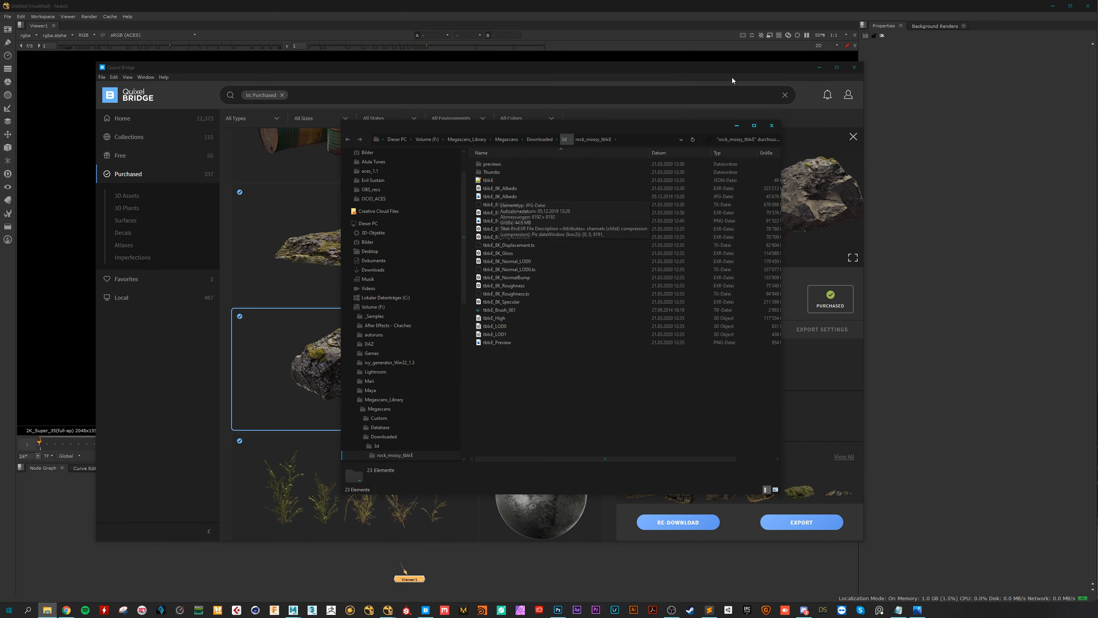
click(820, 68)
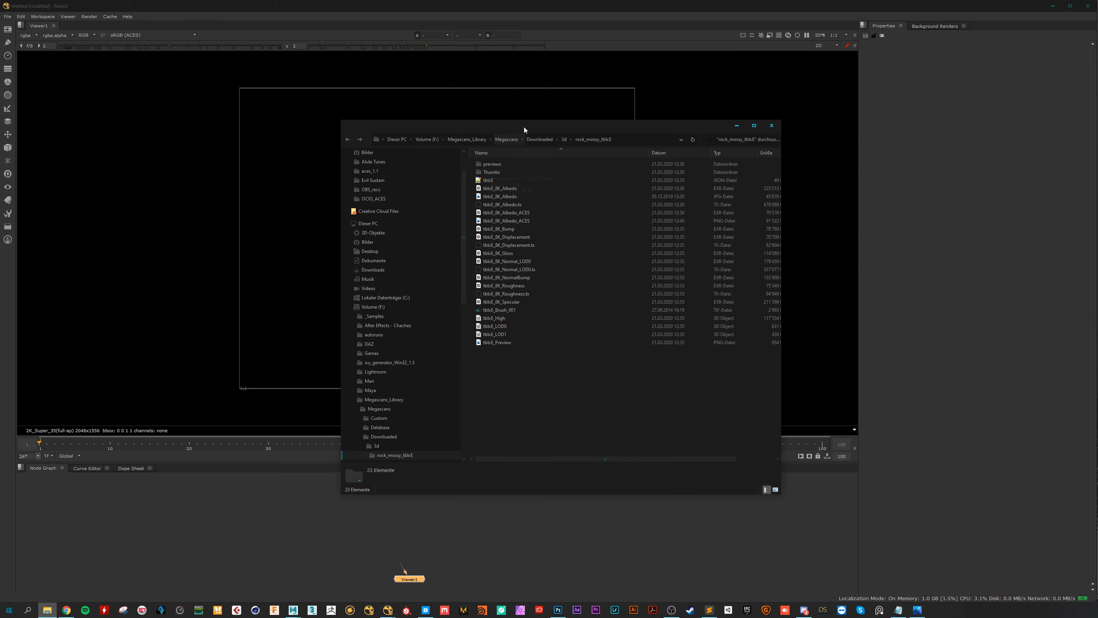
Load the boulder's 8K Albedo EXR into Nuke's node graph above the Viewer and open its Read node properties.
drag(526, 126, 628, 118)
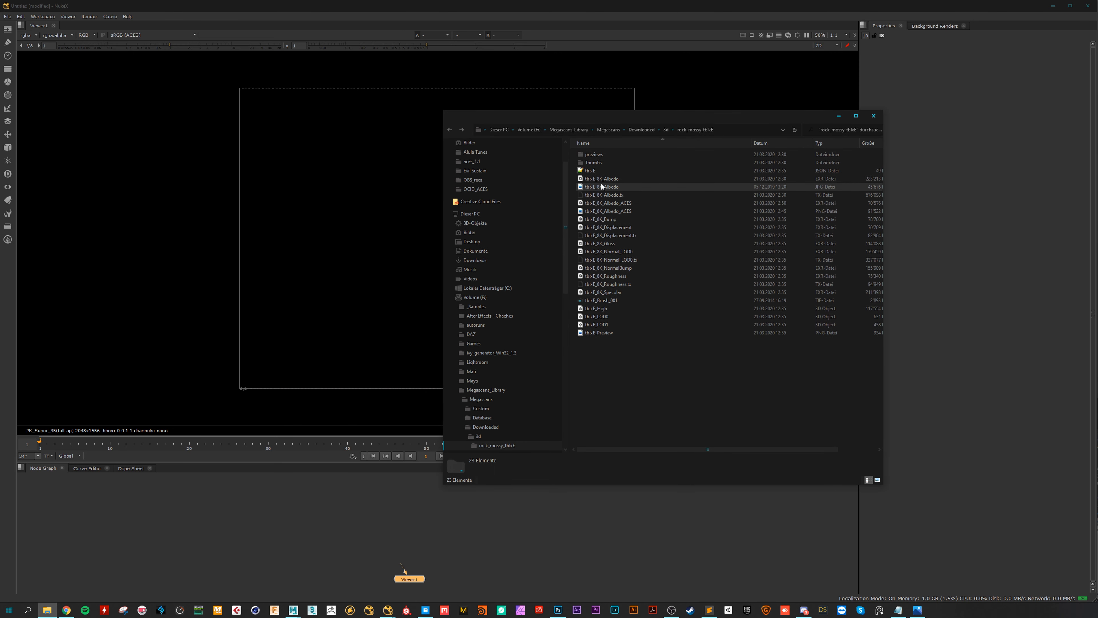
drag(600, 179, 413, 524)
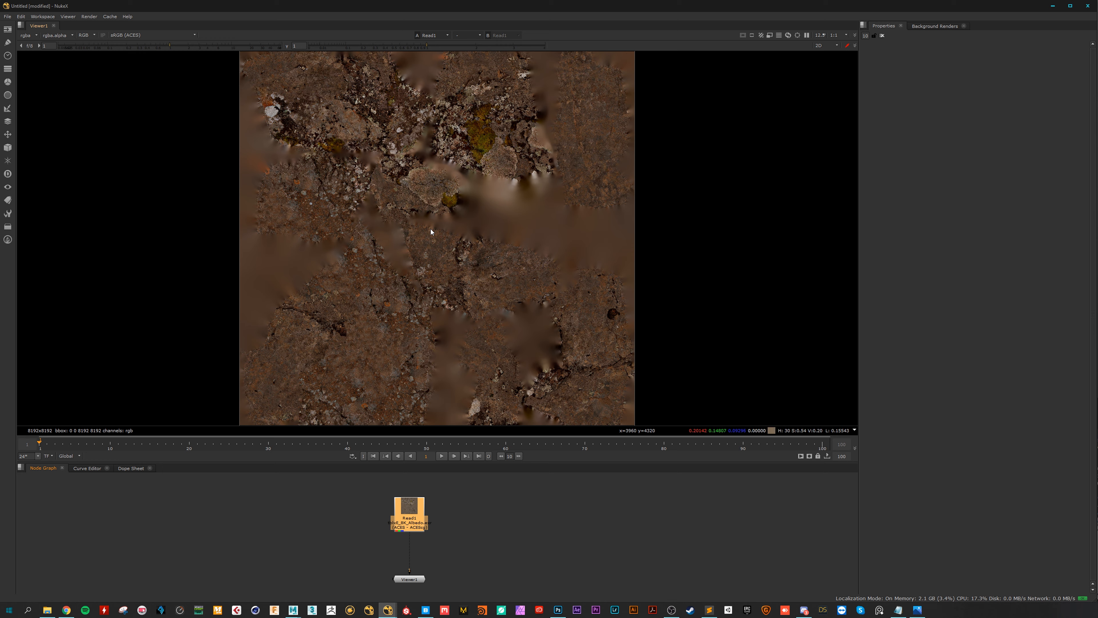
double_click(406, 511)
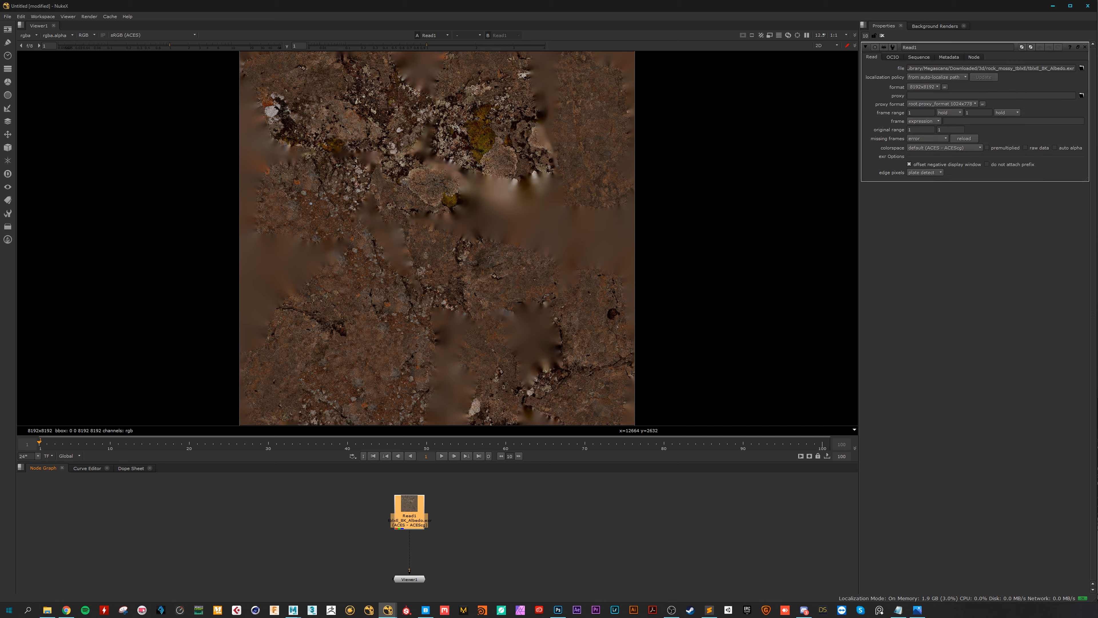
Review the texture conversion and IDT rules in the ACES Workflow text notes, then minimize the notes.
key(alt+Tab)
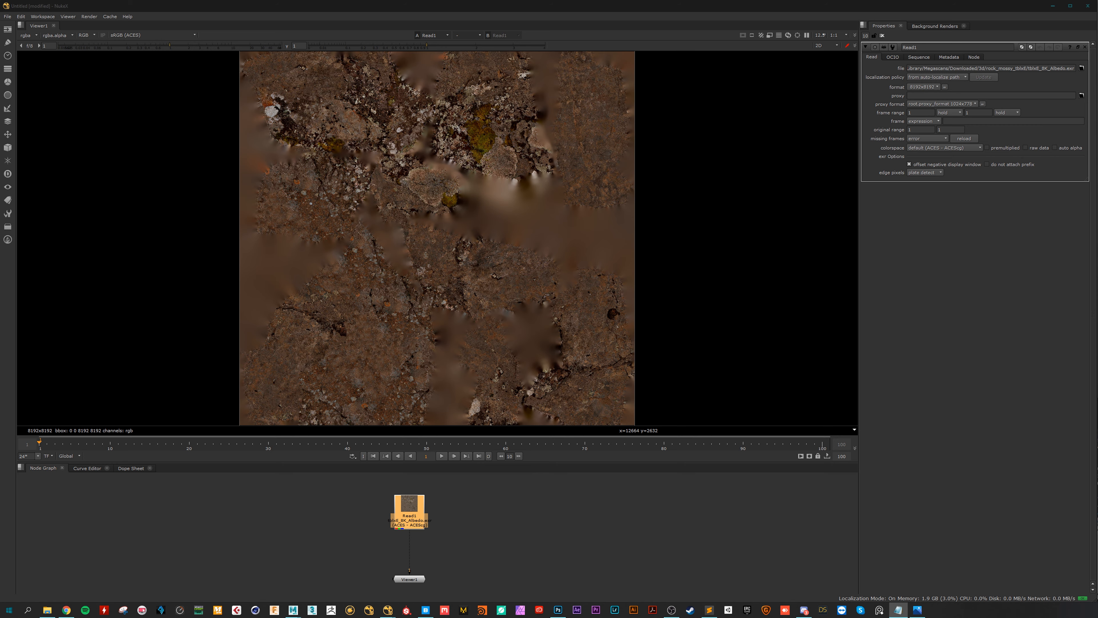
drag(1024, 617, 591, 86)
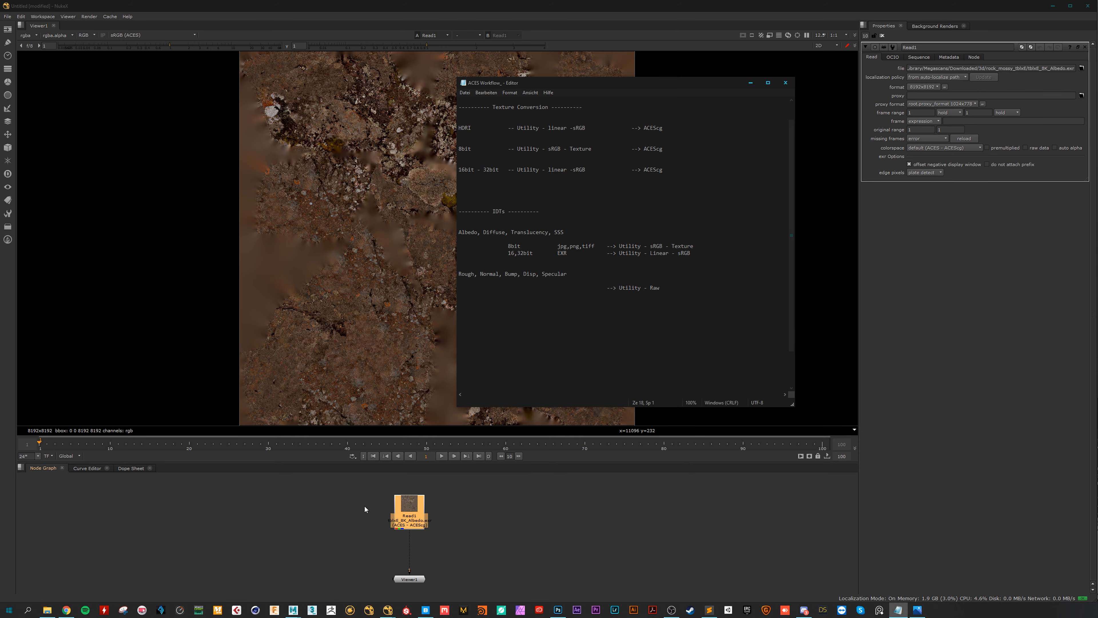
drag(600, 85, 548, 81)
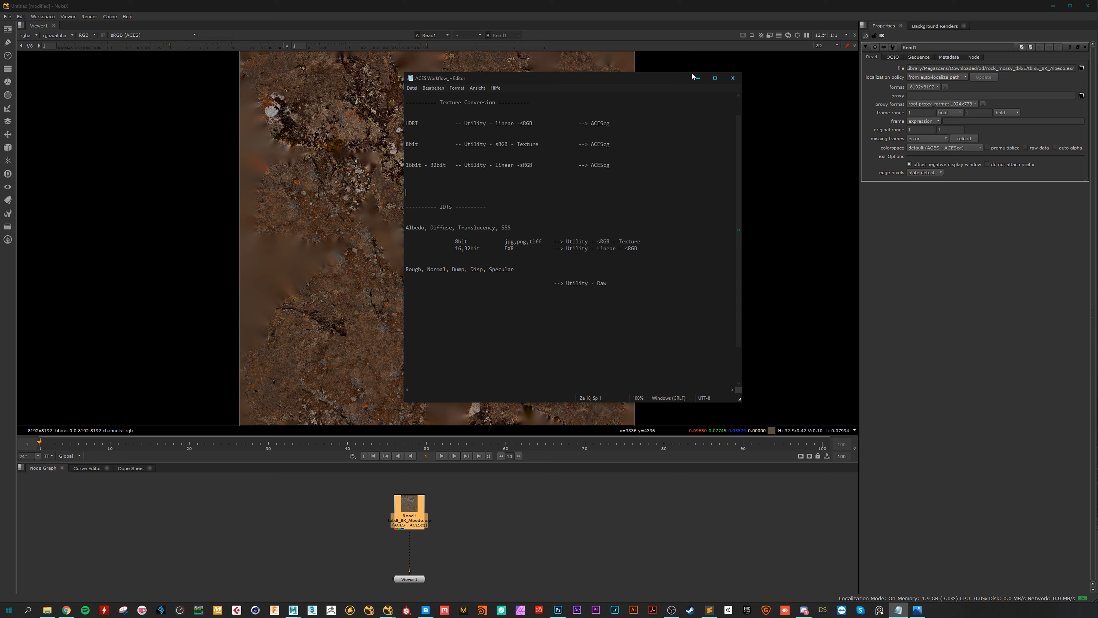
click(697, 78)
Set the albedo Read node's colorspace to Utility - Linear - sRGB and move the node farther above the Viewer.
click(970, 146)
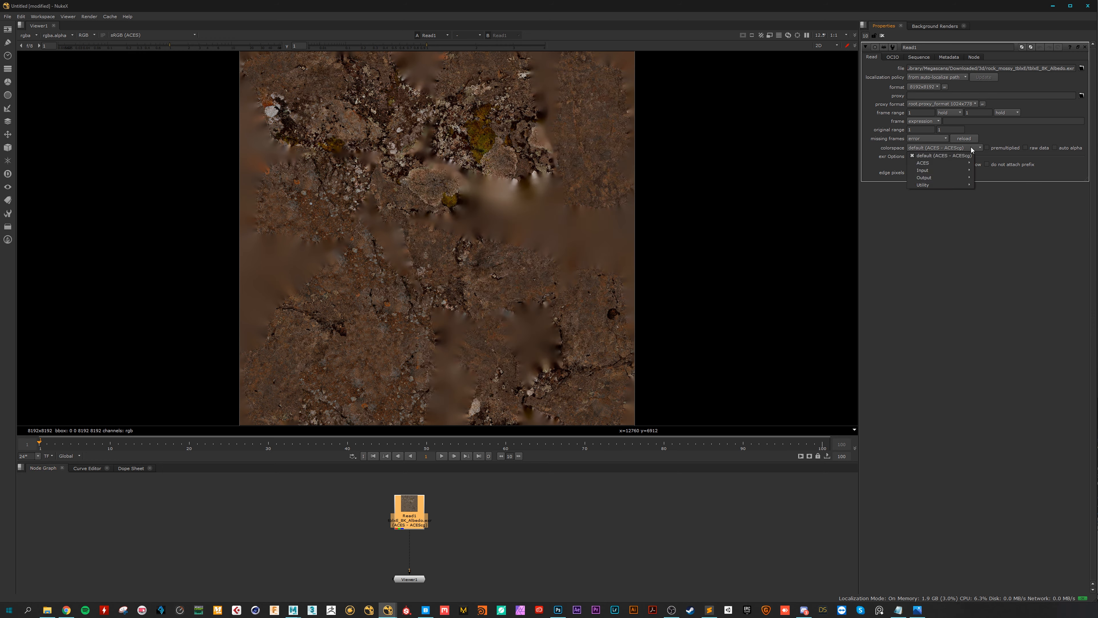
mouse_move(948, 185)
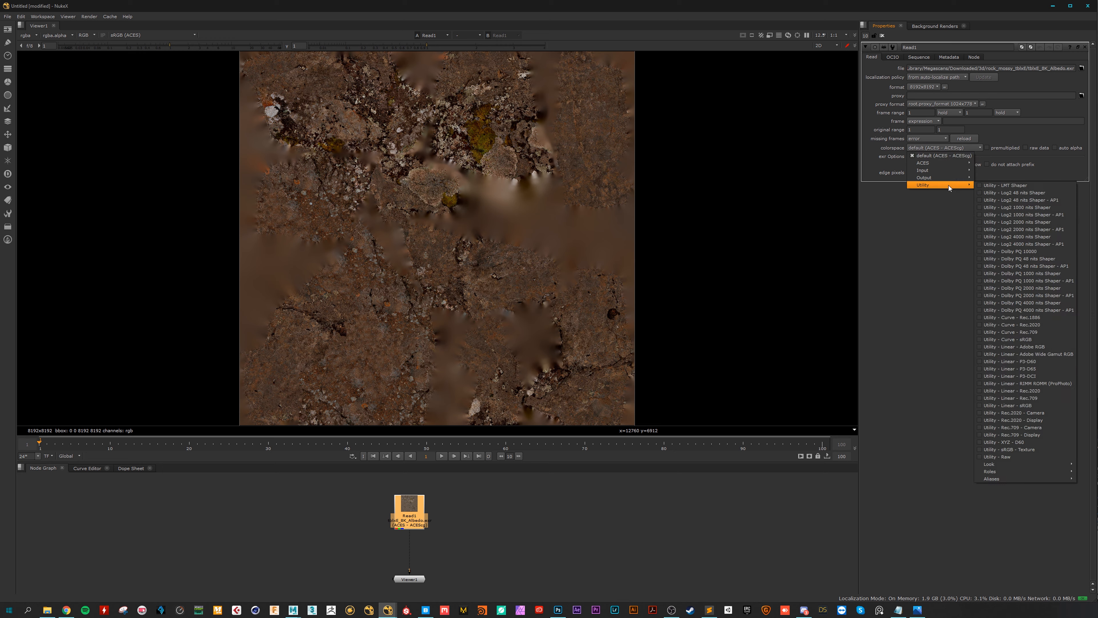
click(1023, 405)
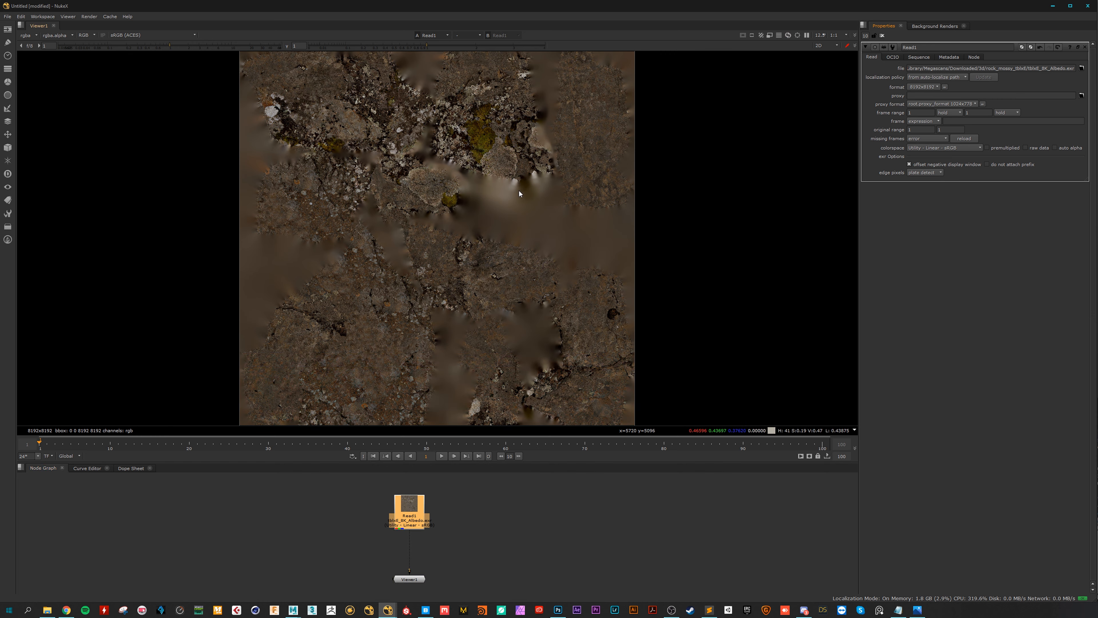
drag(405, 501, 404, 488)
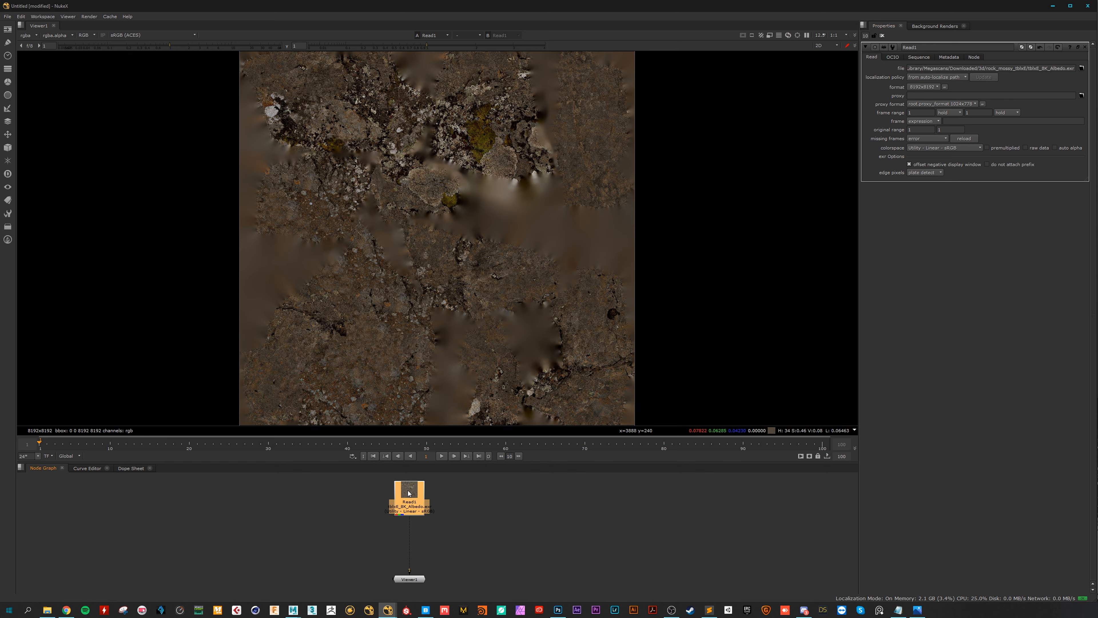
Add a Write node between the albedo Read node and the Viewer.
click(1055, 68)
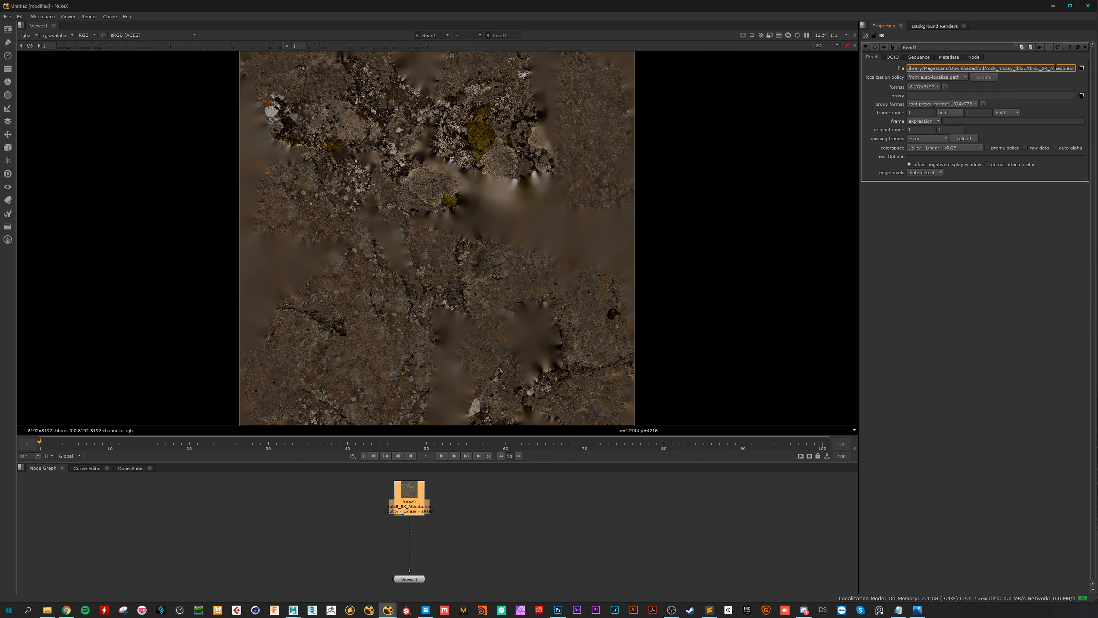
click(436, 535)
click(418, 503)
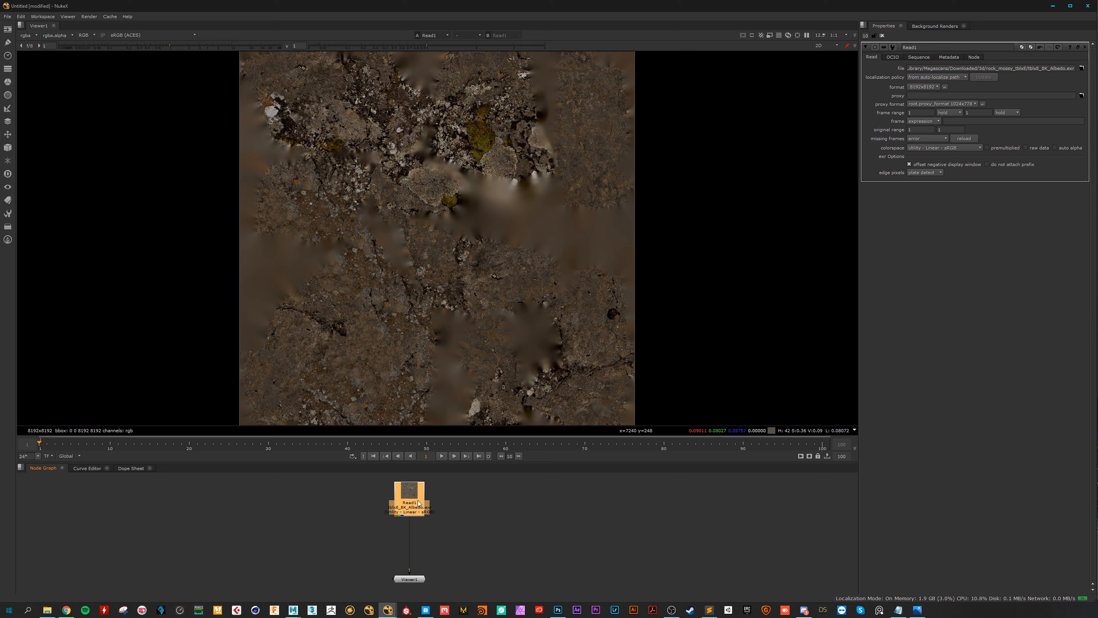
key(w)
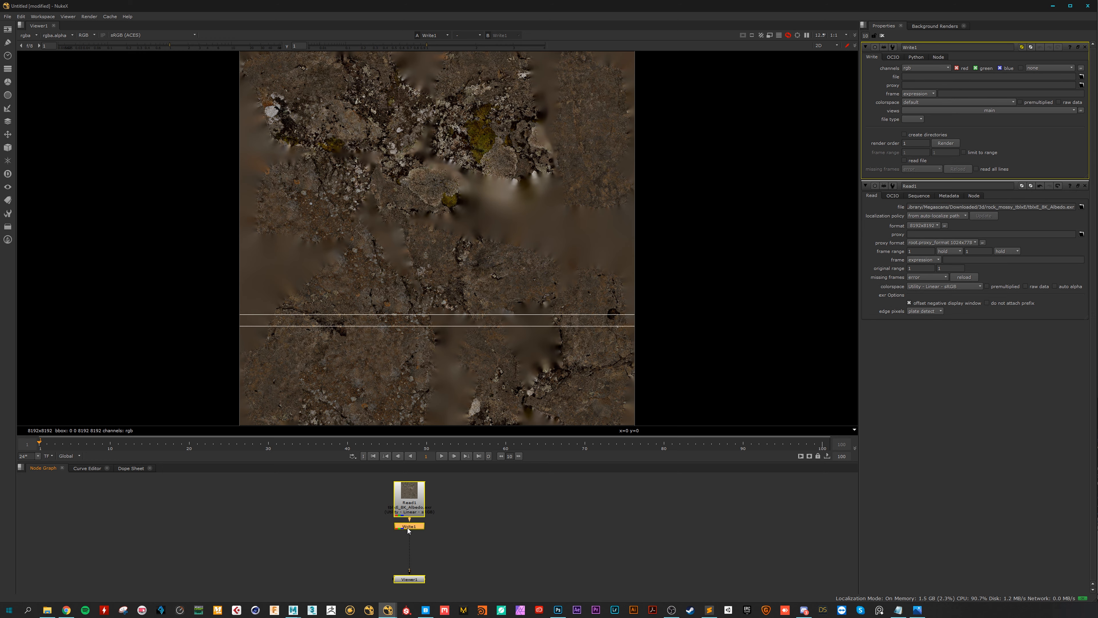
click(950, 77)
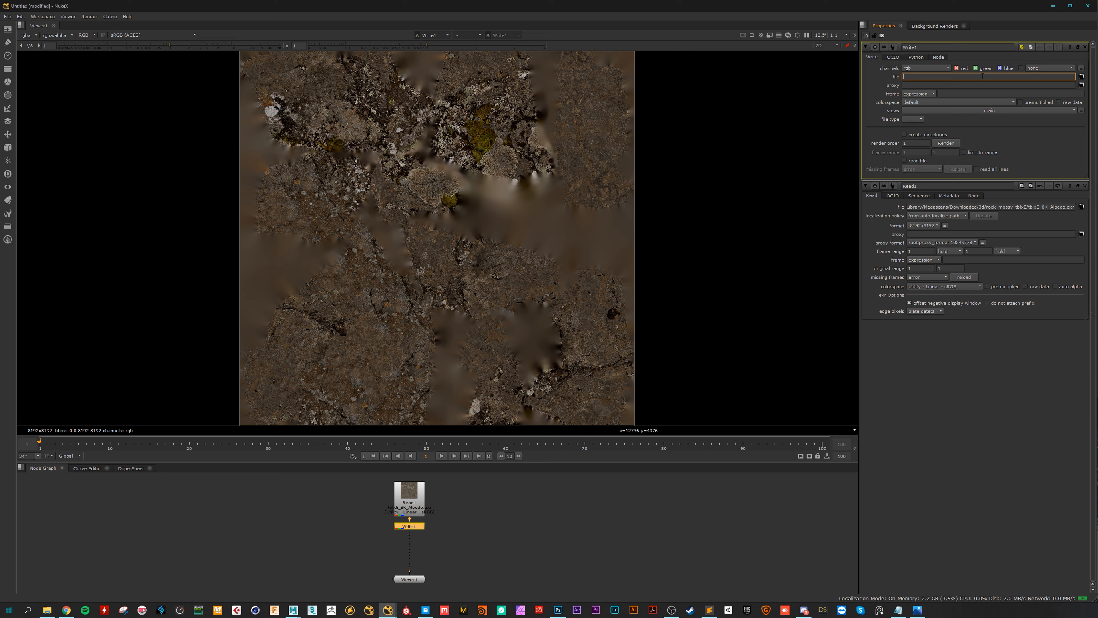
click(408, 493)
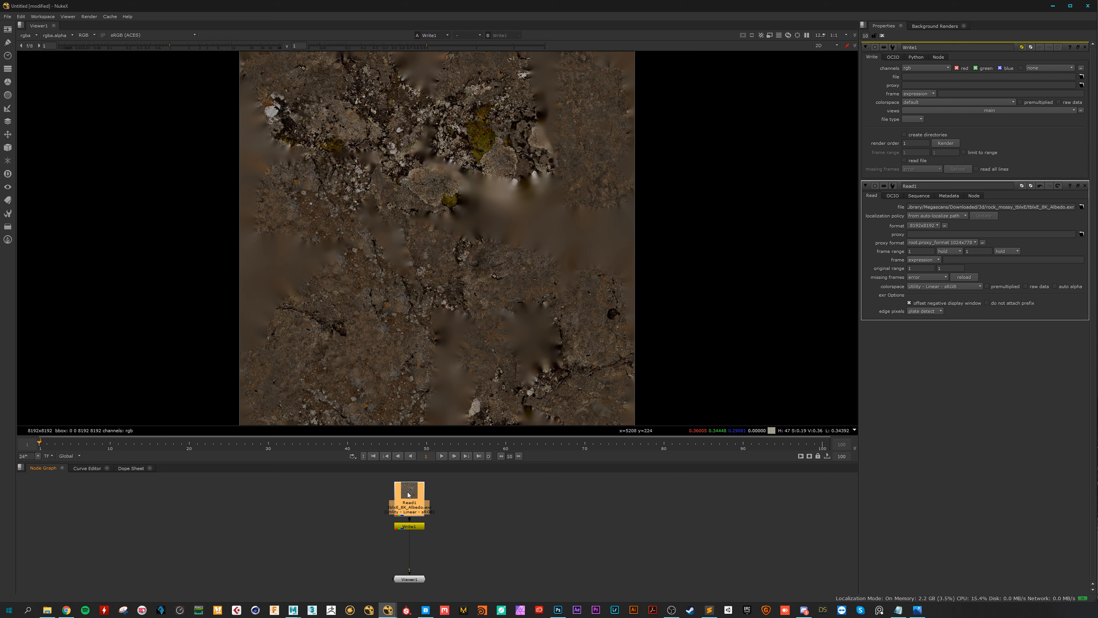
Set the Write node's output file to the albedo's path with _ACES added before the .exr extension.
double_click(409, 495)
triple_click(940, 67)
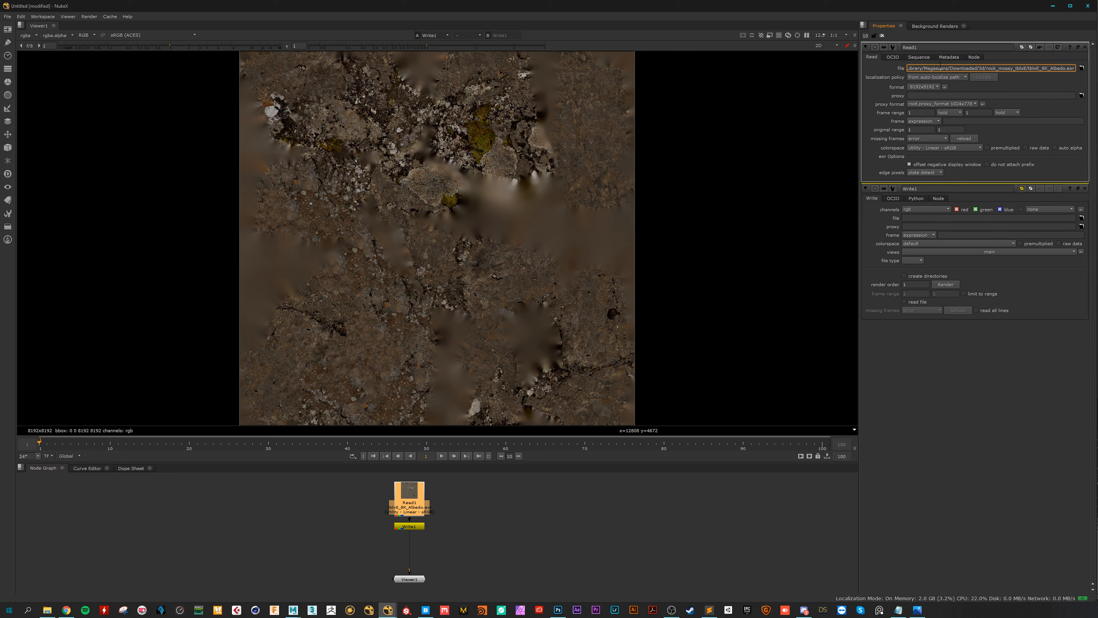
click(416, 528)
click(987, 219)
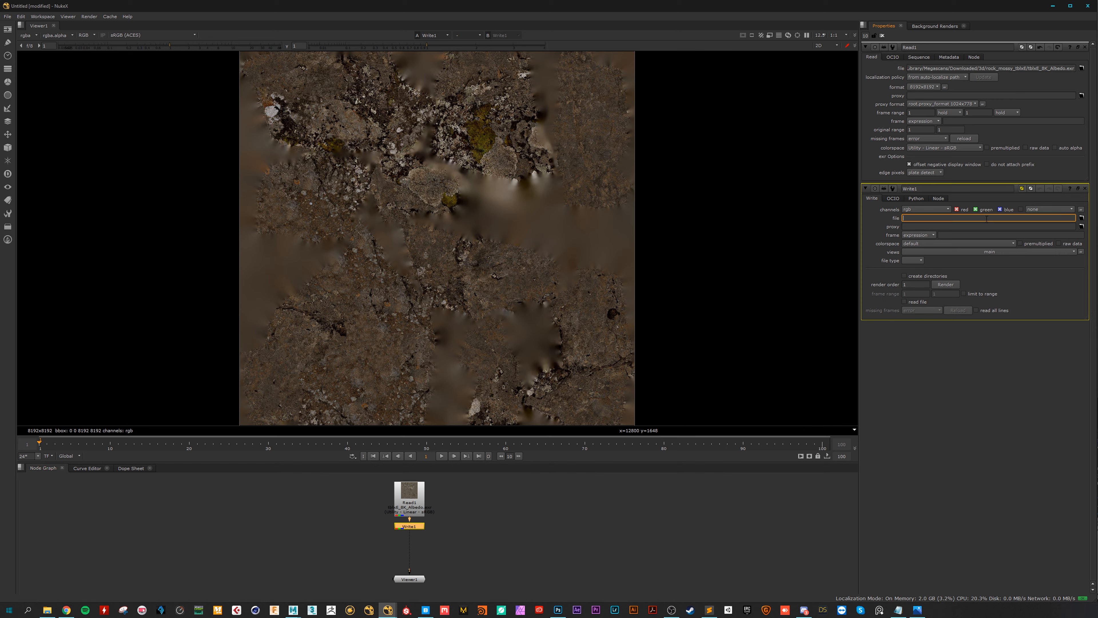
key(ctrl+v)
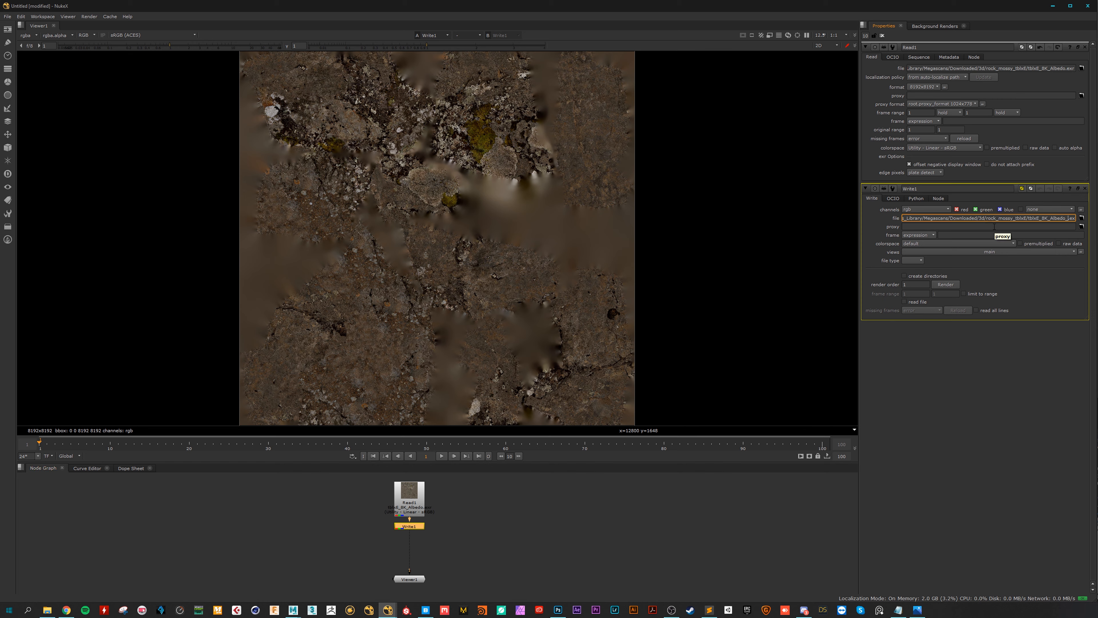
text(_ACES)
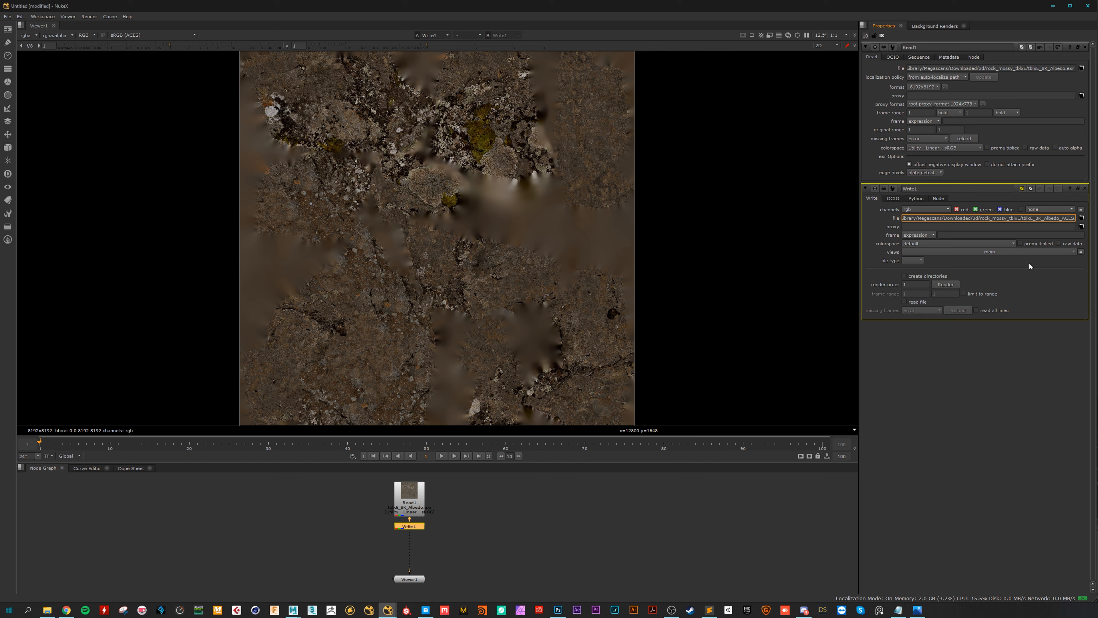
key(Return)
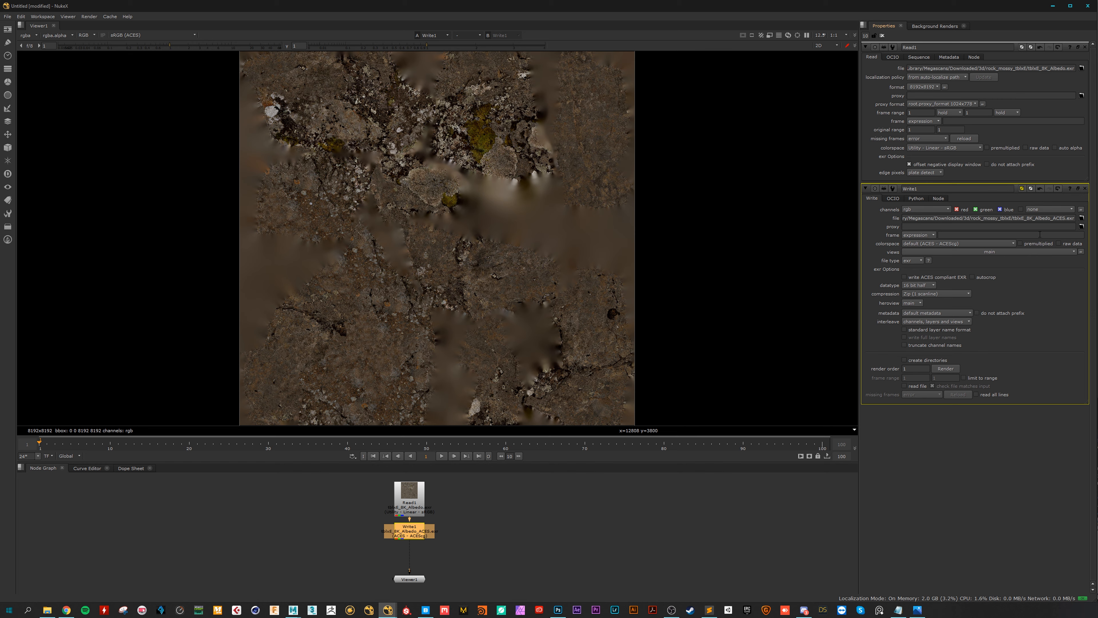
Set the Write node's compression to DWAA and render the ACEScg albedo EXR.
click(949, 294)
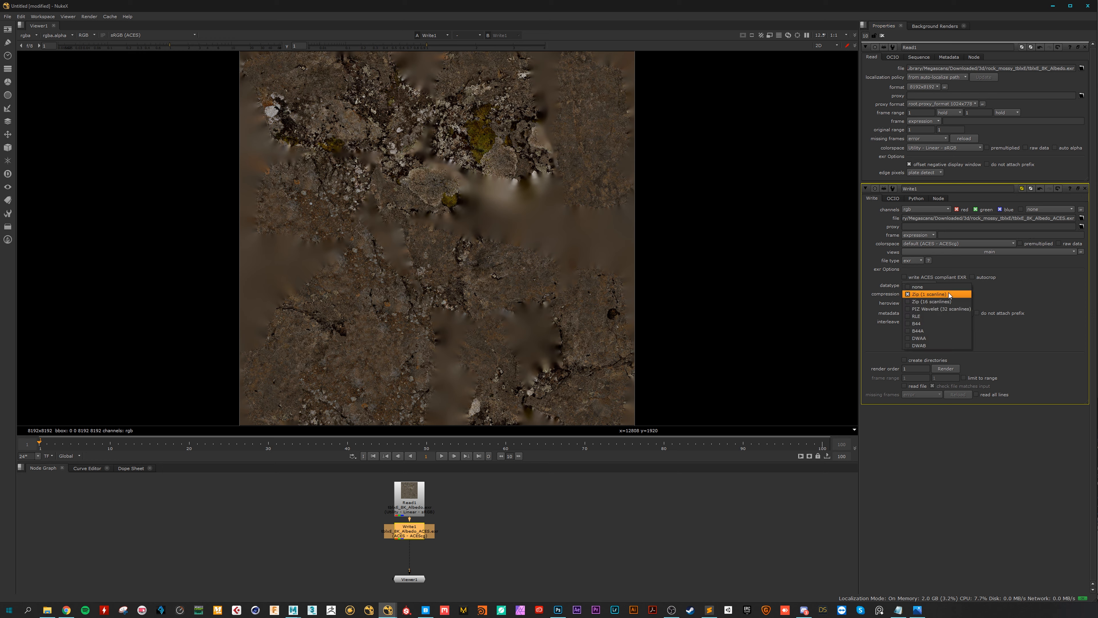
click(926, 337)
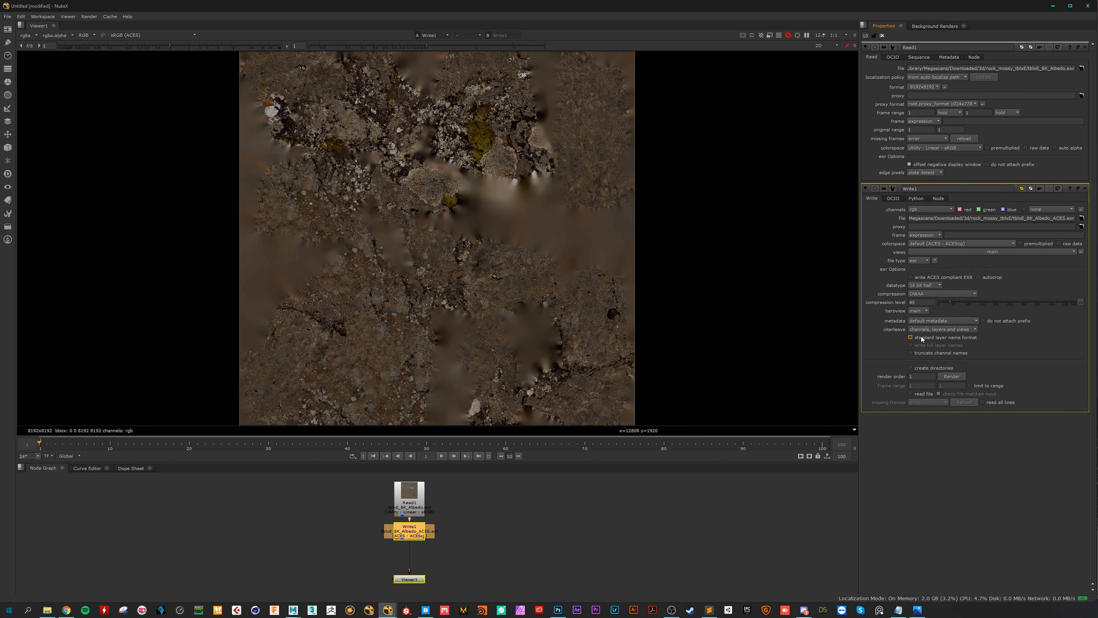
click(951, 376)
click(722, 319)
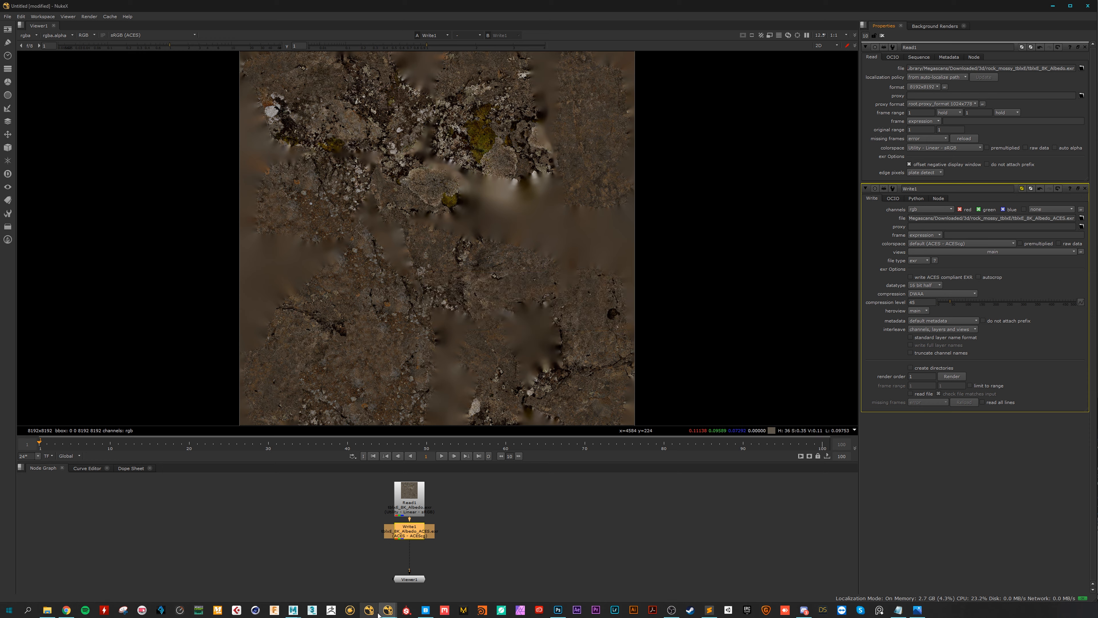
Switch to Maya and replace the boulder's albedo texture image with the converted 8K_Albedo_ACES.exr file.
click(293, 609)
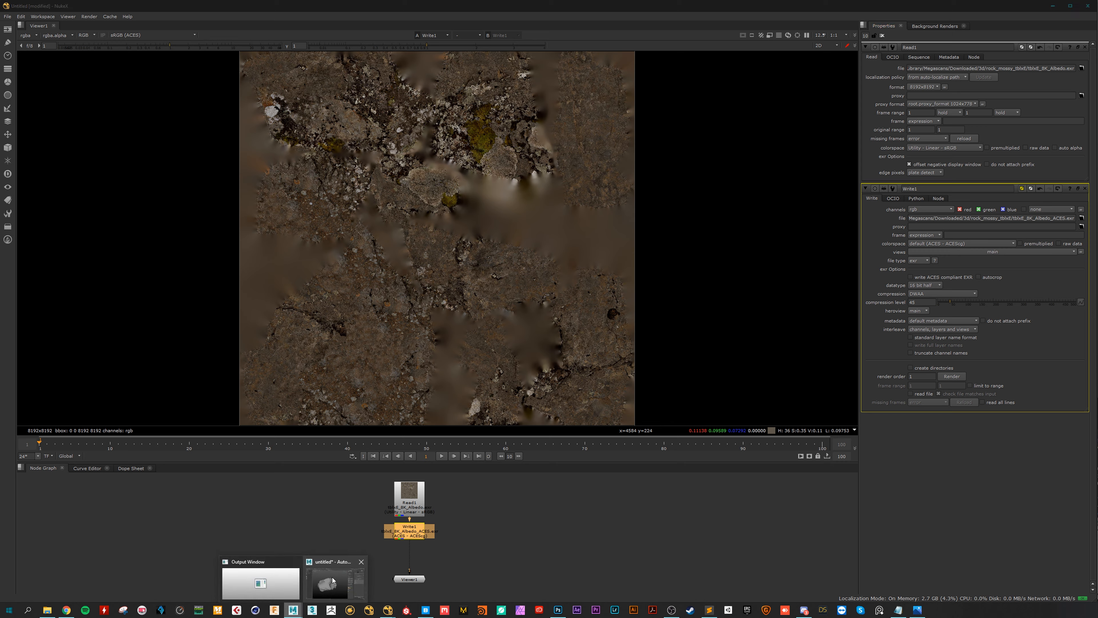
click(332, 580)
drag(405, 83, 457, 61)
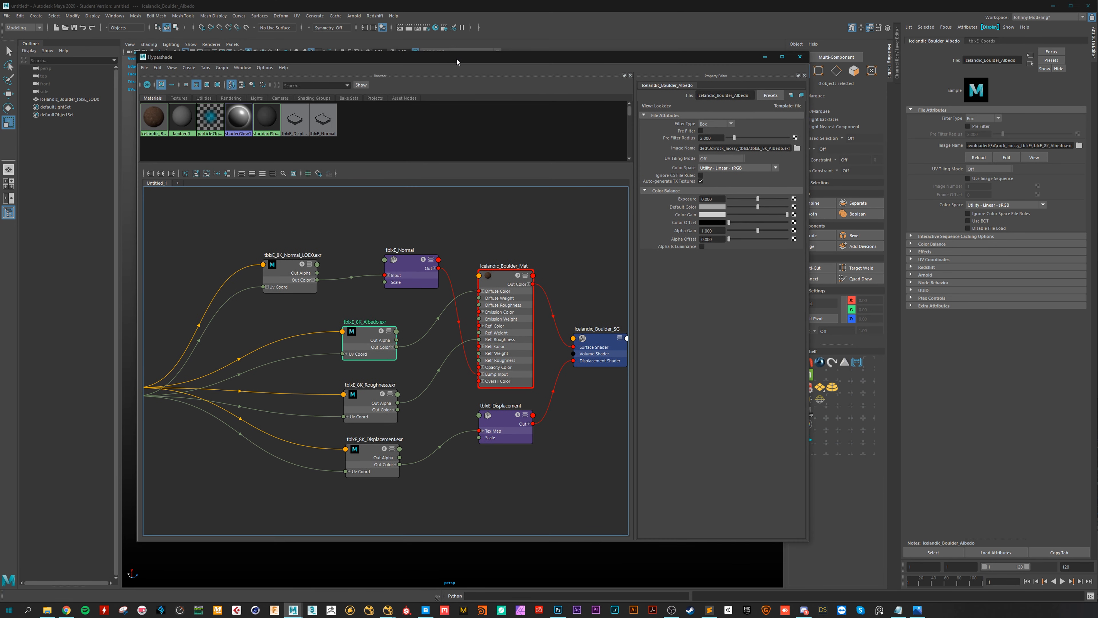
drag(358, 347, 355, 341)
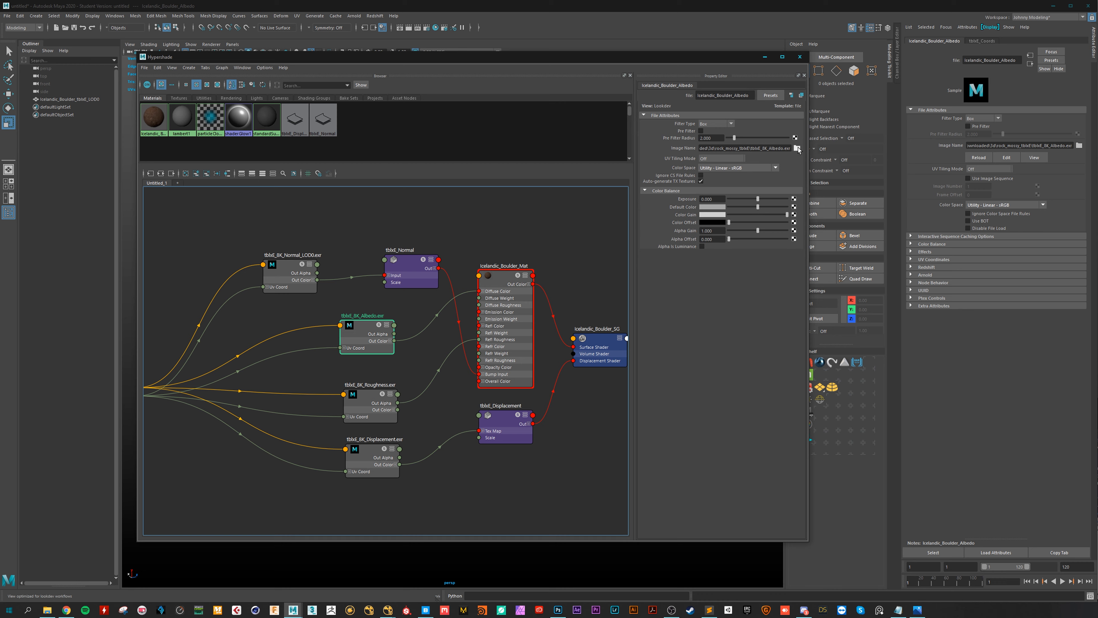
double_click(356, 341)
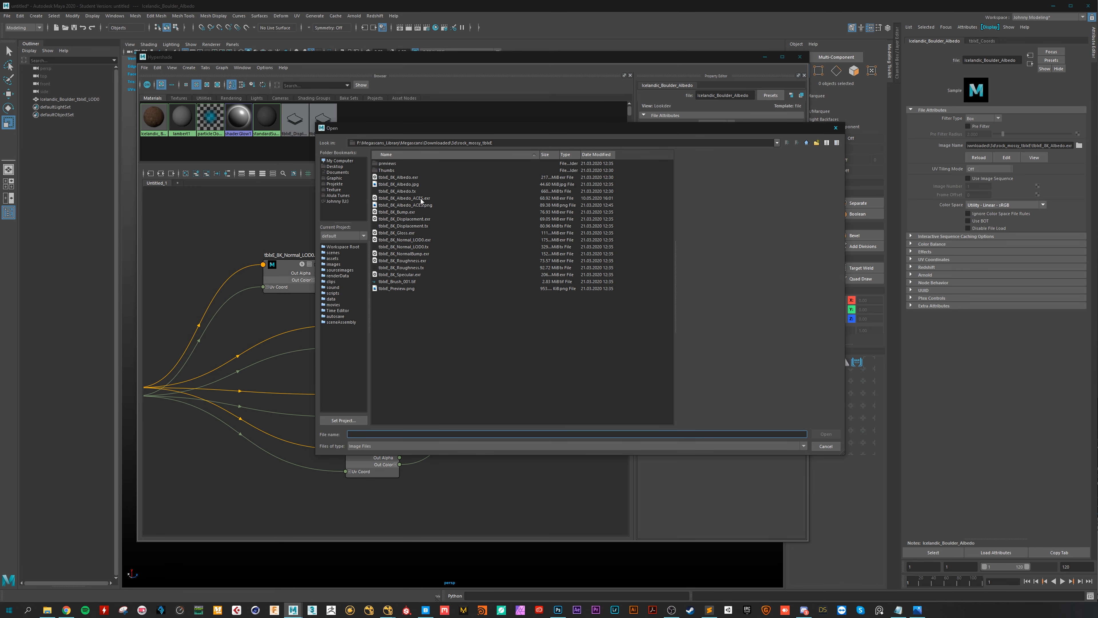
click(422, 199)
click(824, 434)
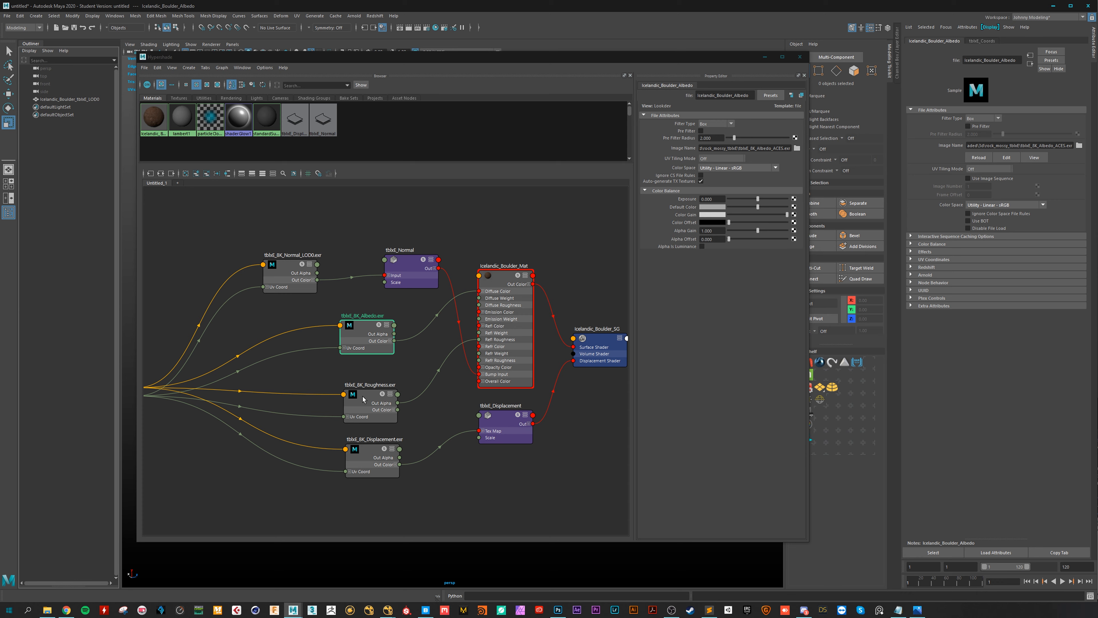
Rearrange the roughness, displacement and UV placement nodes in the boulder's shader graph, spacing them apart.
drag(364, 399, 371, 397)
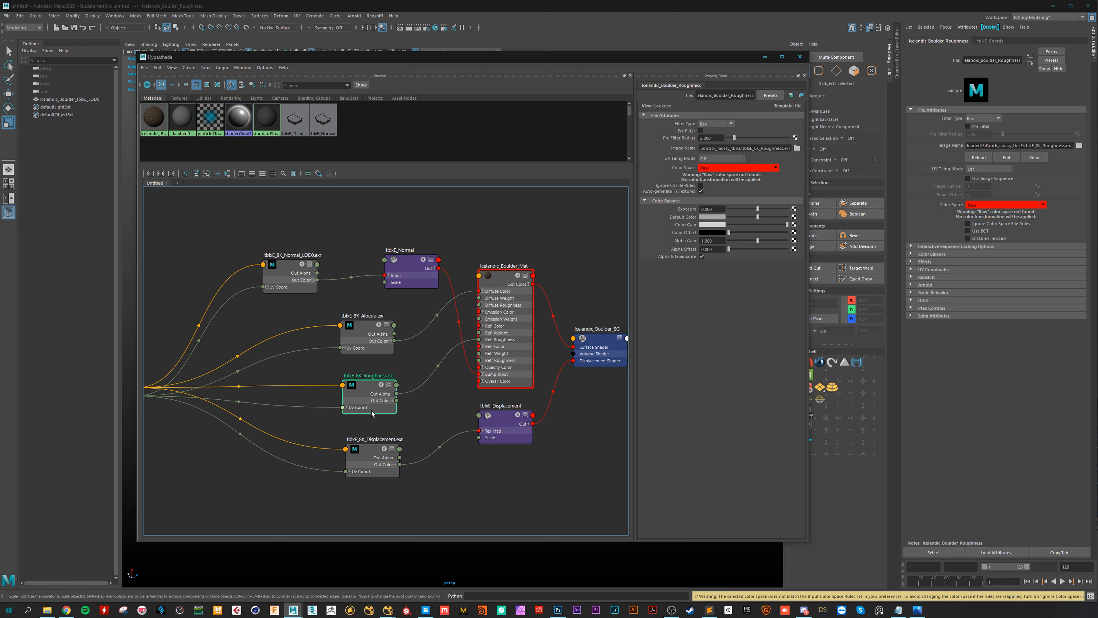
drag(369, 462, 359, 474)
drag(502, 422, 499, 472)
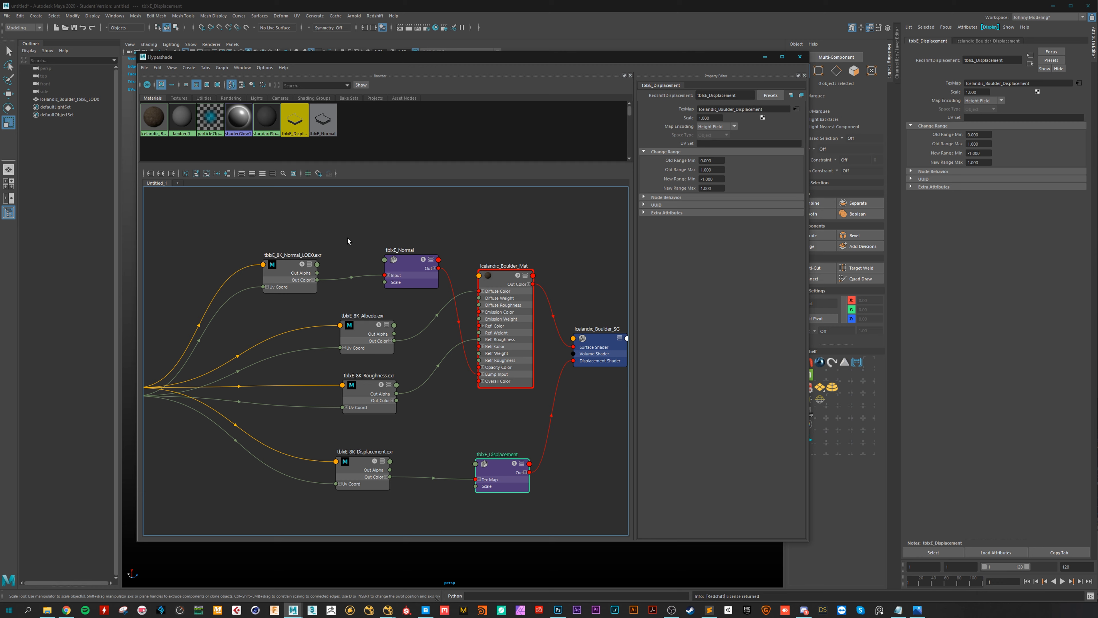
drag(366, 397, 361, 398)
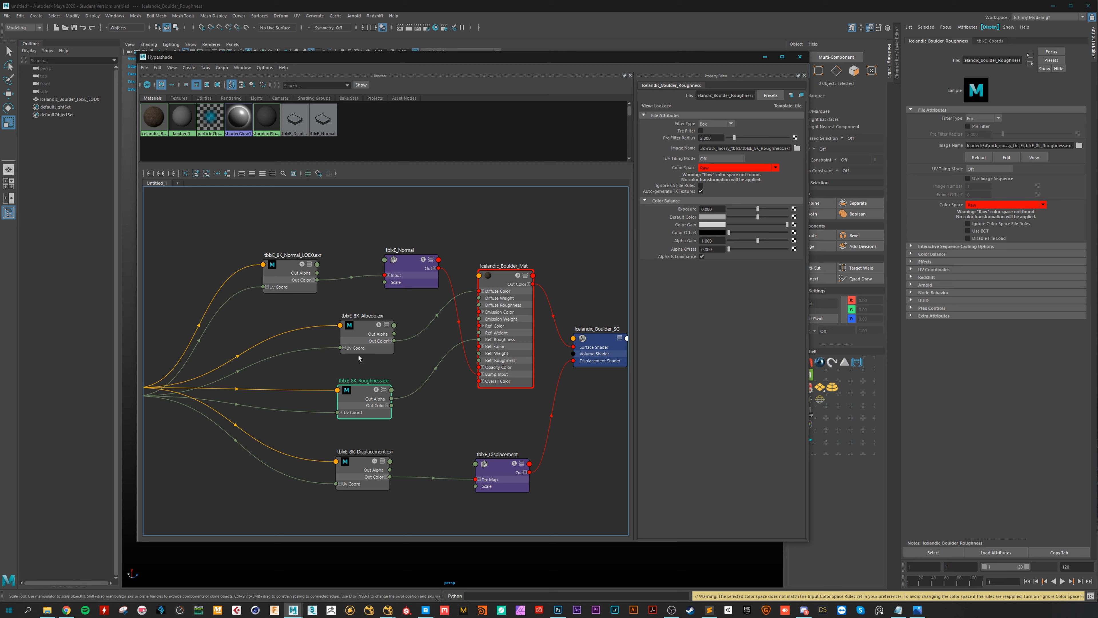
scroll(273, 347, down, 3)
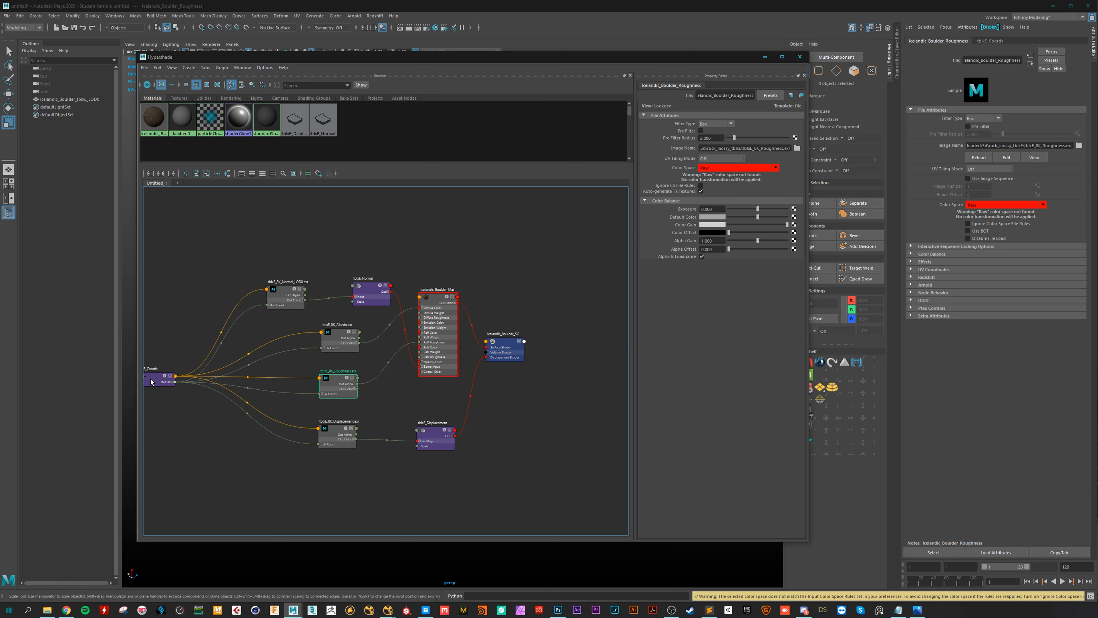
drag(157, 381, 182, 373)
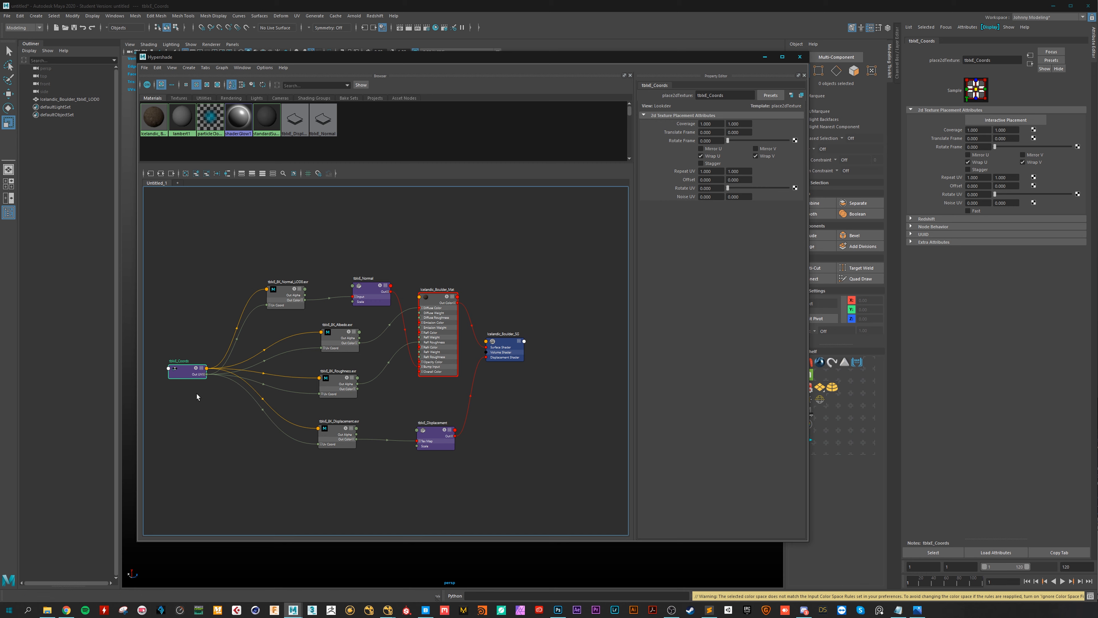
drag(188, 370, 194, 368)
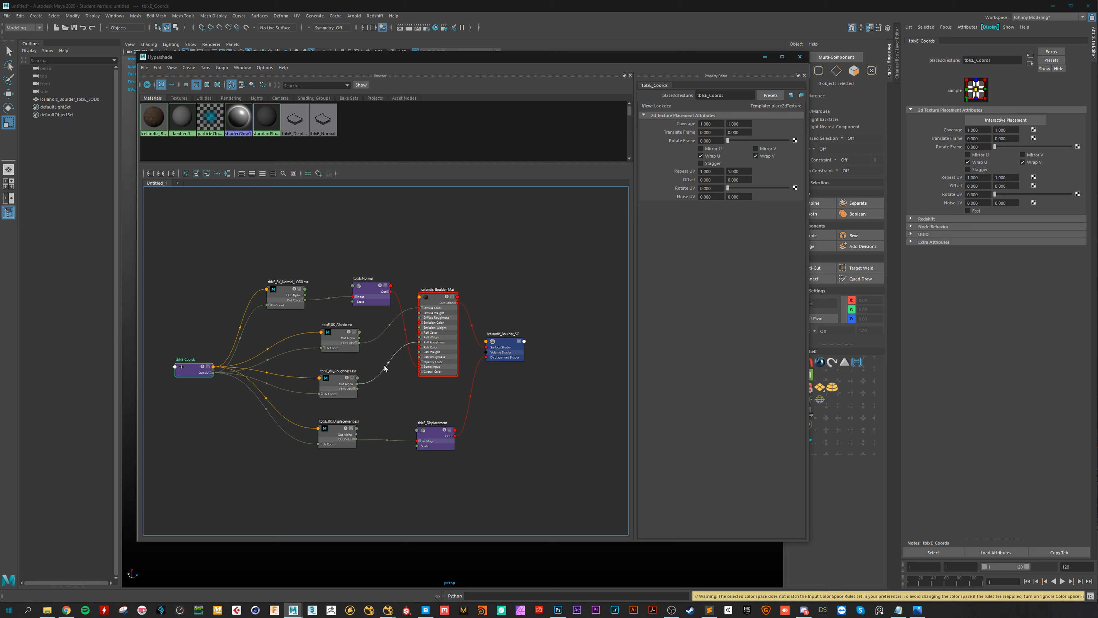
click(339, 382)
drag(339, 382, 338, 381)
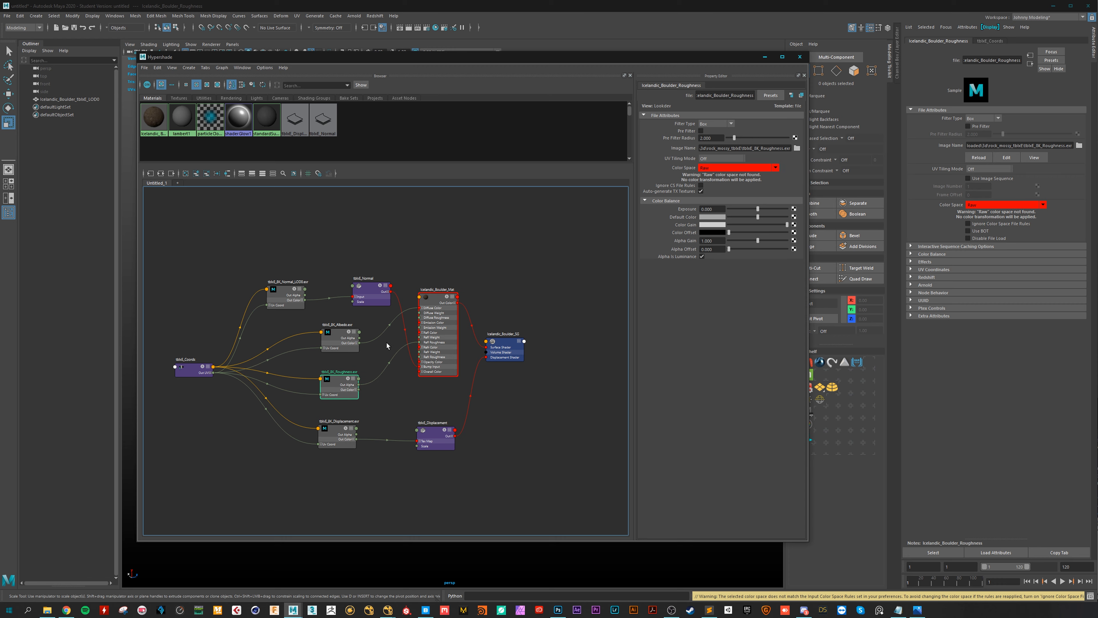
Add a Redshift dome light to the scene and open the file browser for its dome map.
click(764, 57)
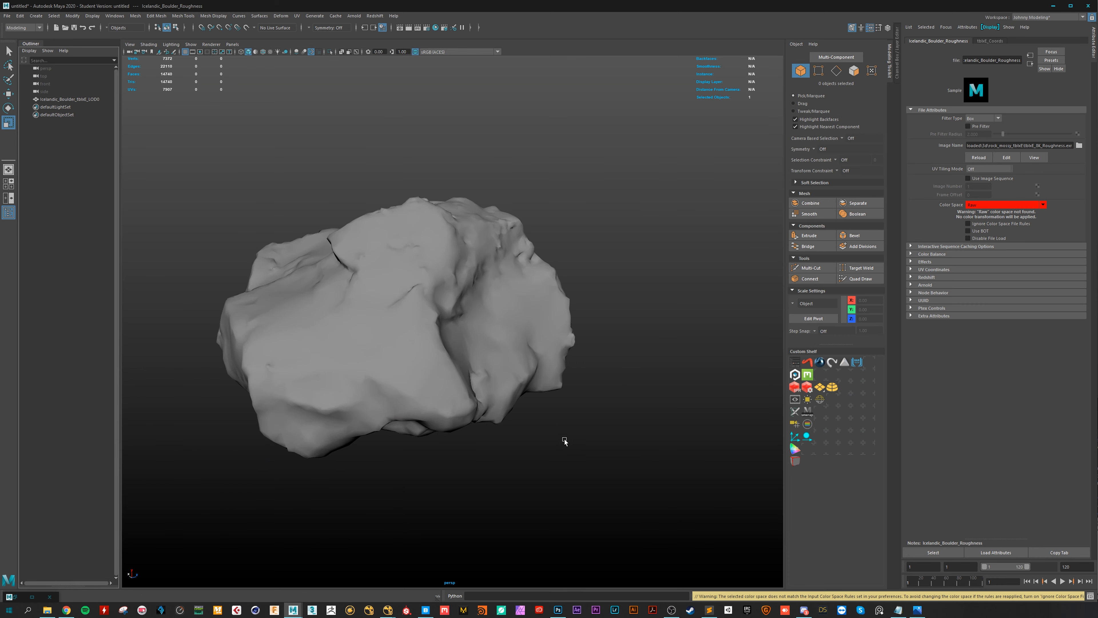
click(807, 399)
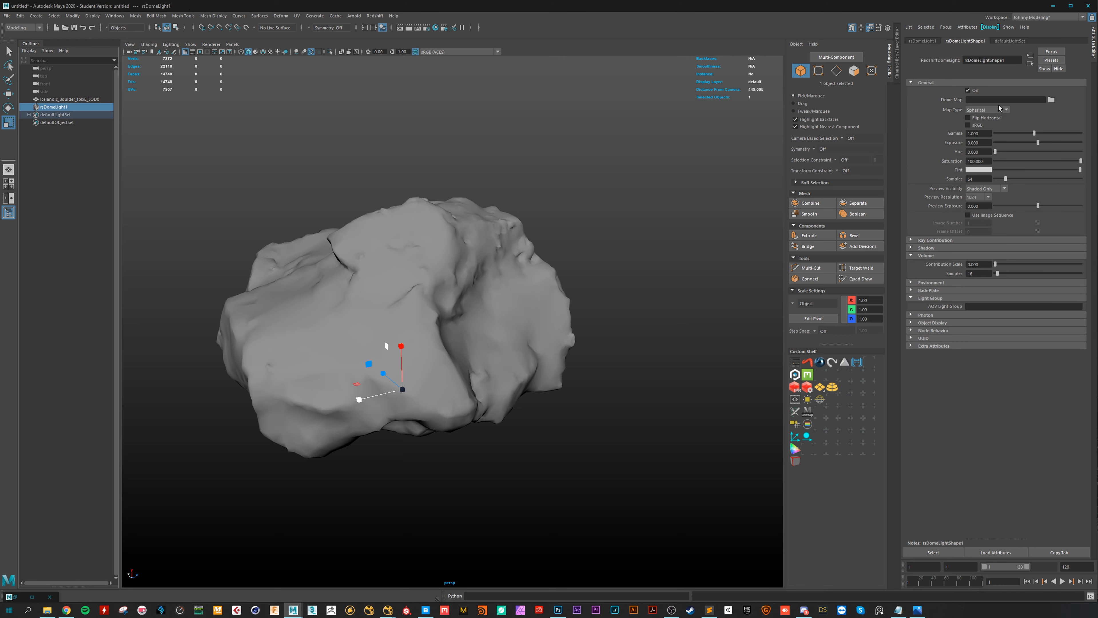
click(1053, 100)
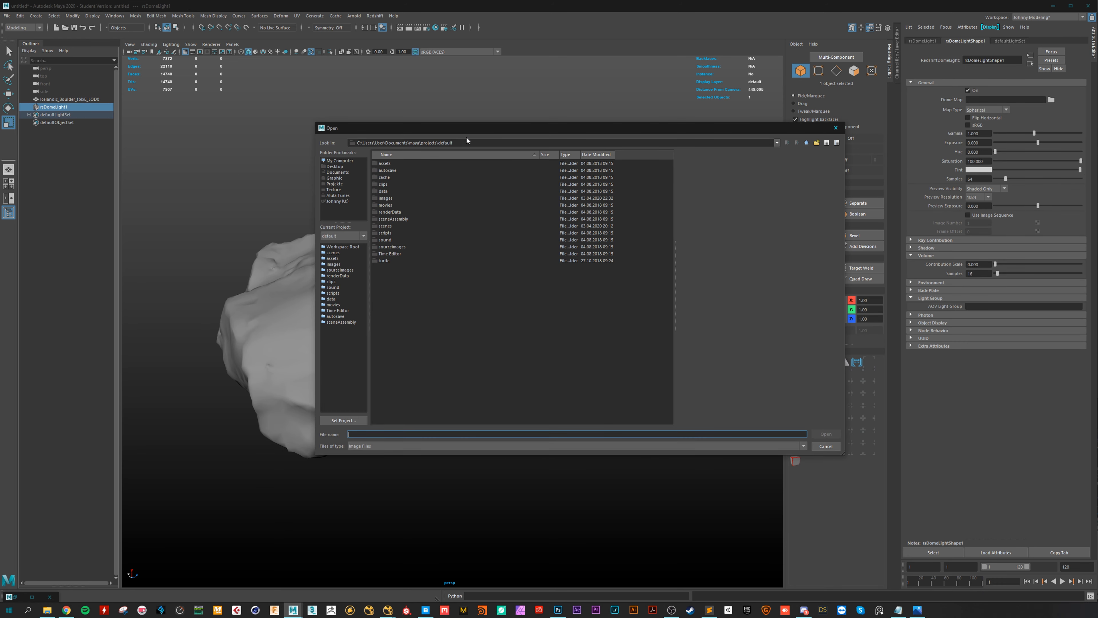
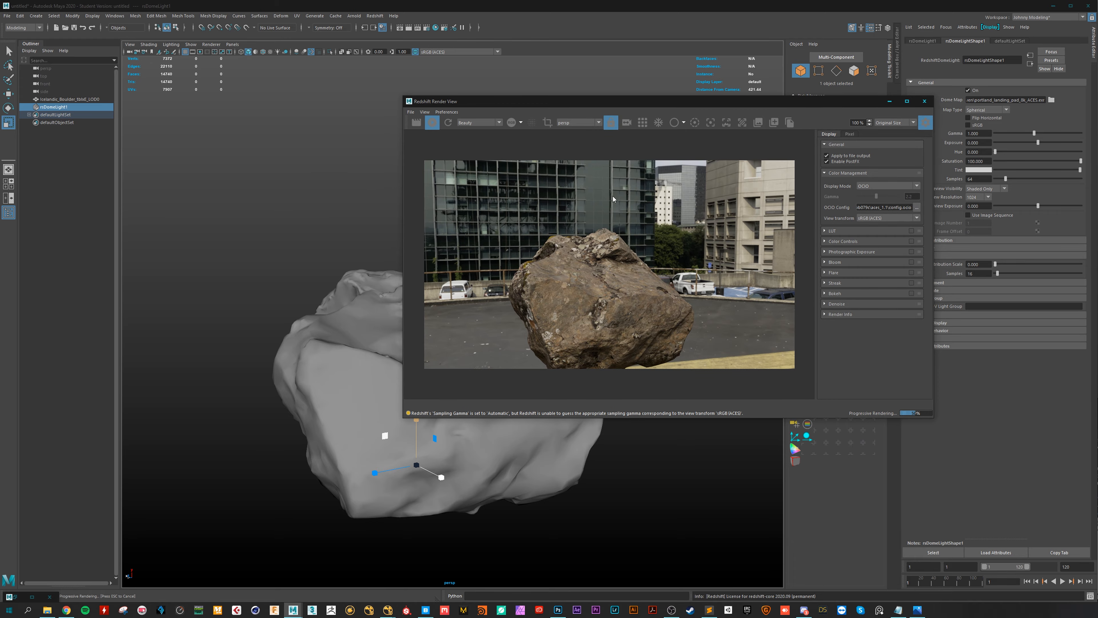
Create a polygon plane under the boulder and scale it uniformly to about 492 as a ground surface.
drag(498, 107, 727, 90)
alt+drag(462, 377, 392, 334)
alt+middle_drag(392, 334, 413, 332)
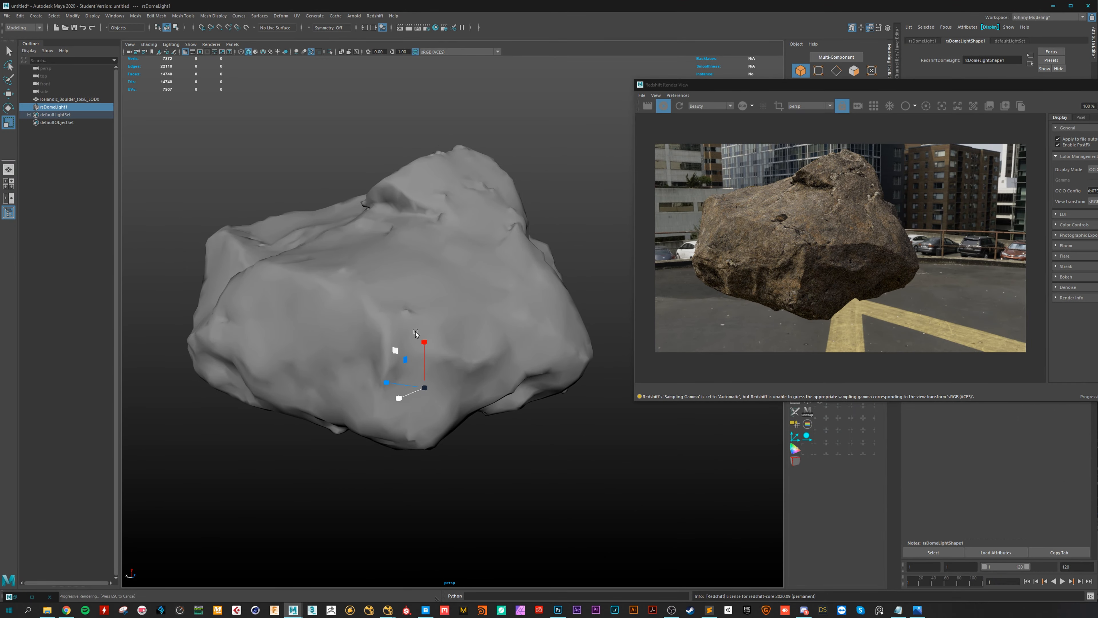
shift+right_drag(415, 333, 373, 321)
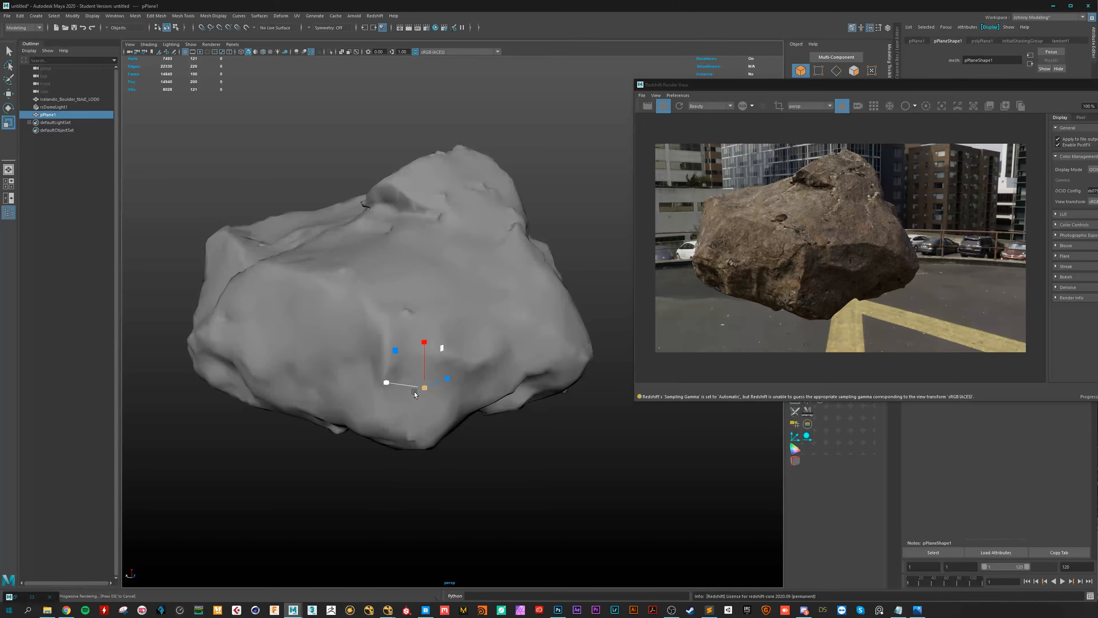
drag(424, 387, 327, 457)
Render a full frame of the boulder on the ground plane in the Redshift Render View and close the feedback display.
alt+right_drag(327, 456, 299, 460)
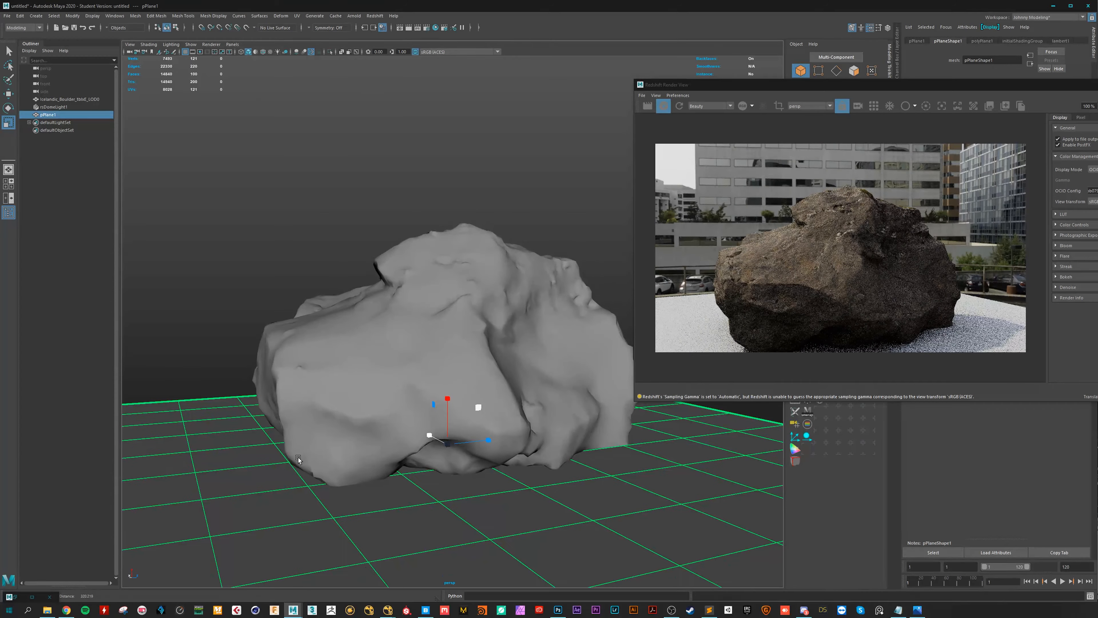
alt+middle_drag(324, 453, 335, 437)
alt+right_drag(336, 436, 361, 434)
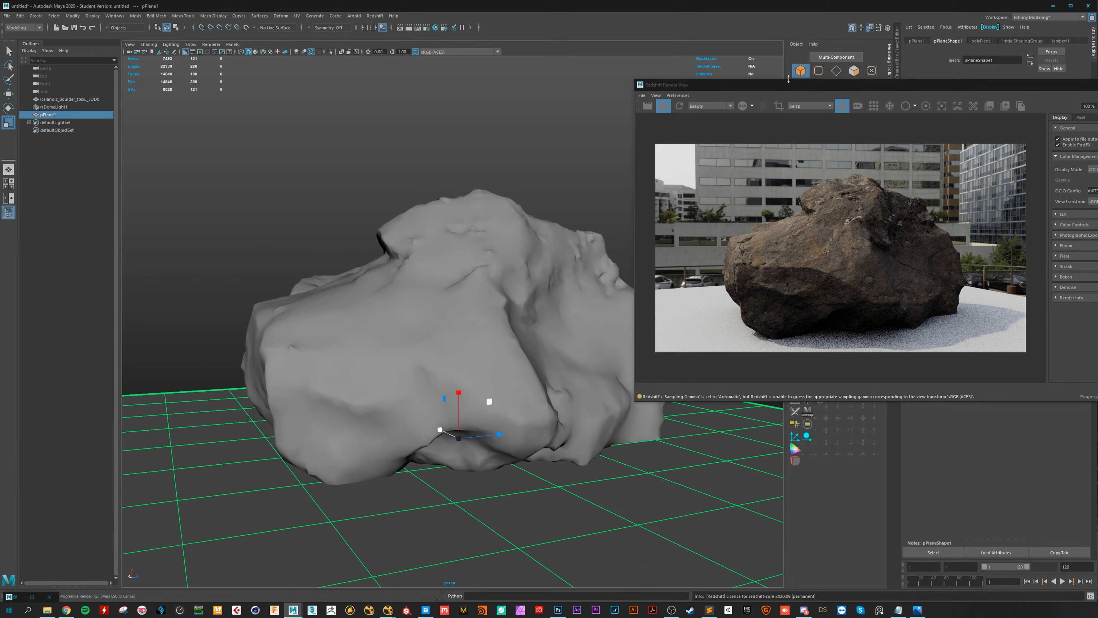
alt+right_drag(426, 375, 372, 368)
alt+drag(370, 368, 562, 358)
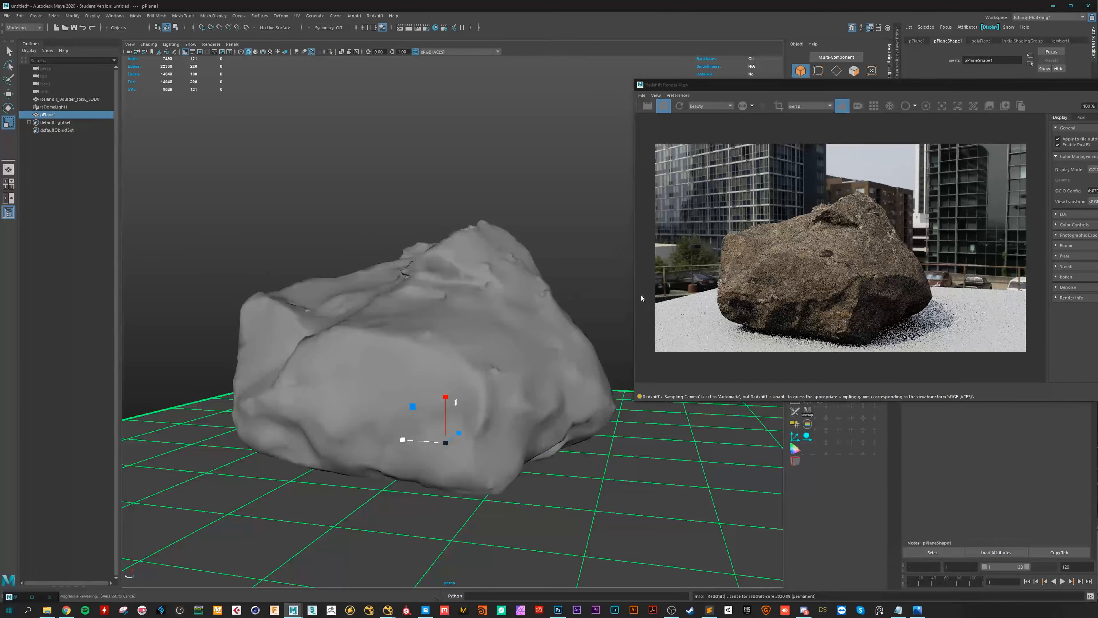
drag(674, 85, 364, 61)
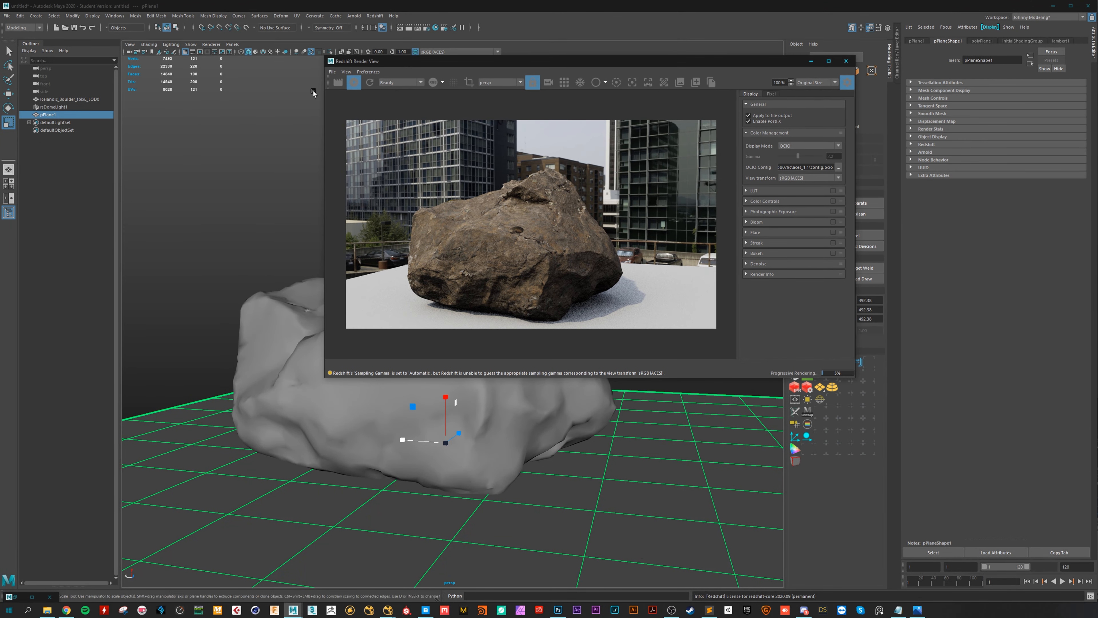
click(338, 82)
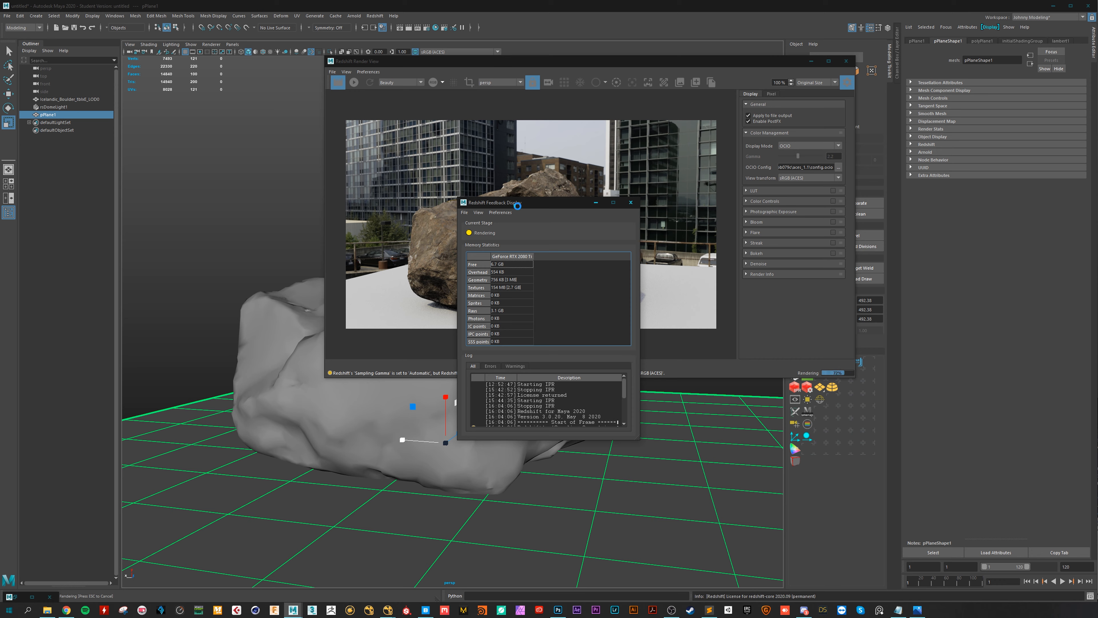
drag(518, 205, 175, 191)
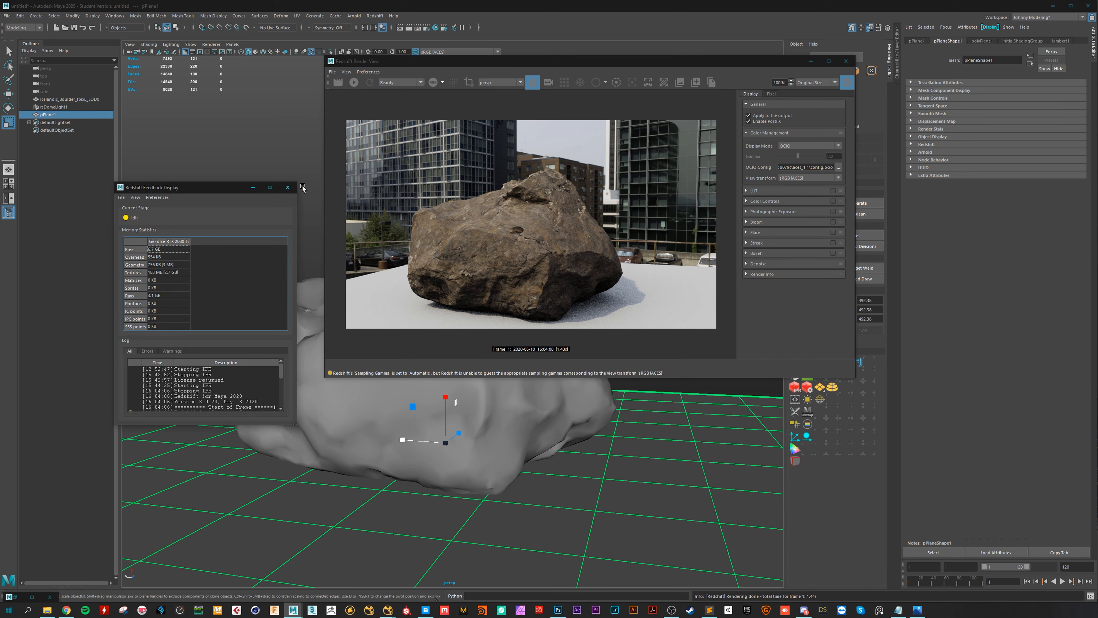
click(288, 187)
Save the rendered boulder image to the Desktop as an EXR file named Aces_Tutorial.
click(332, 72)
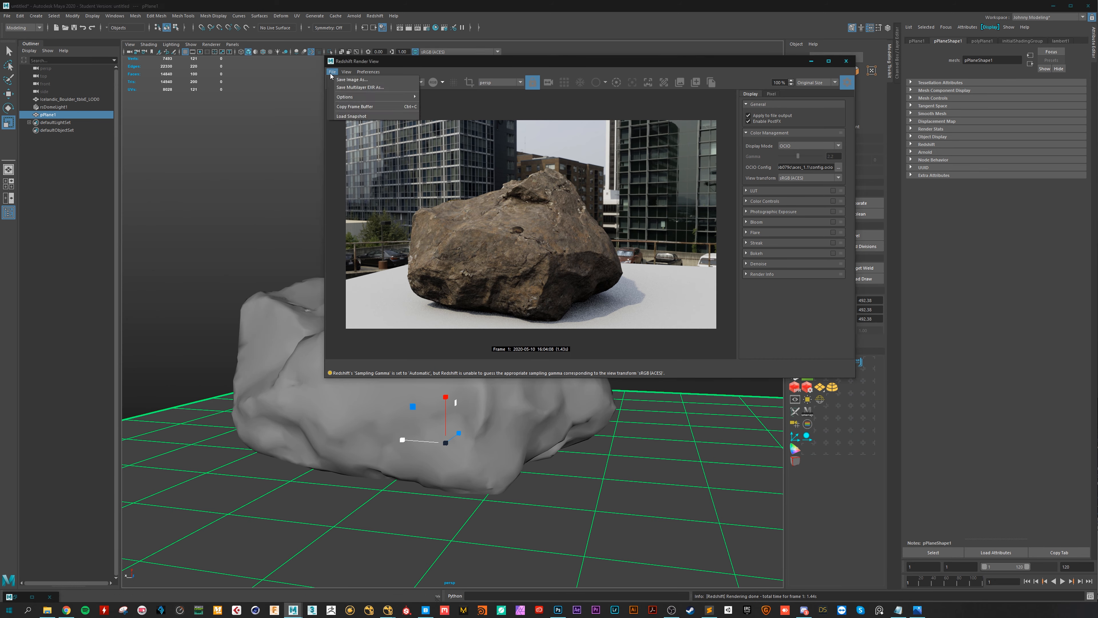
click(352, 80)
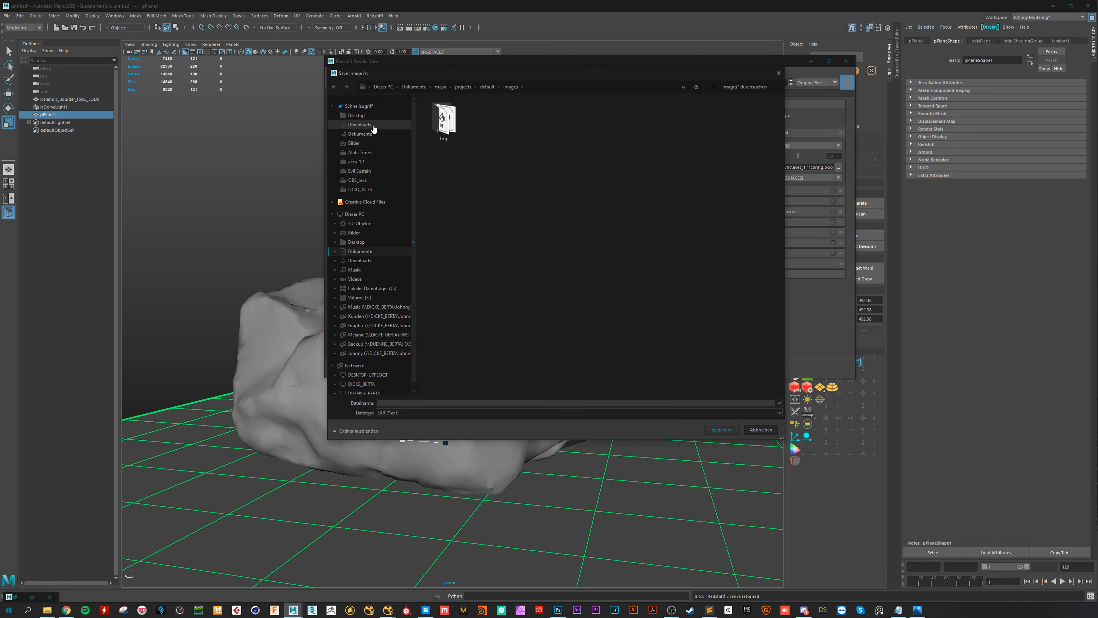
click(356, 115)
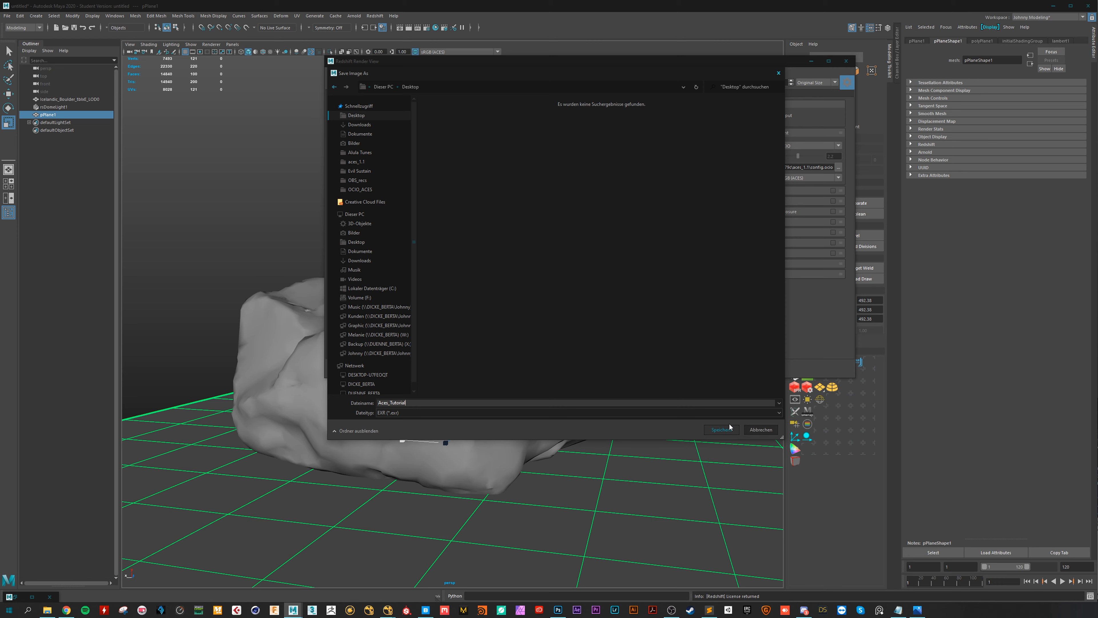
click(721, 429)
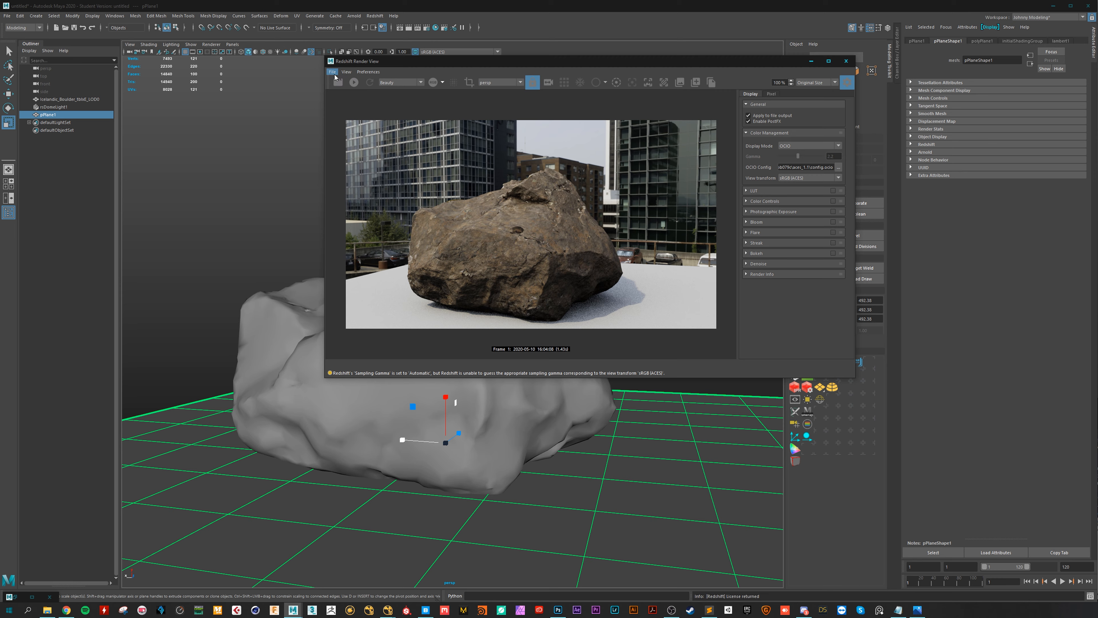
Save the same render to the Desktop as a PNG file named acesPNG.
click(332, 72)
click(332, 73)
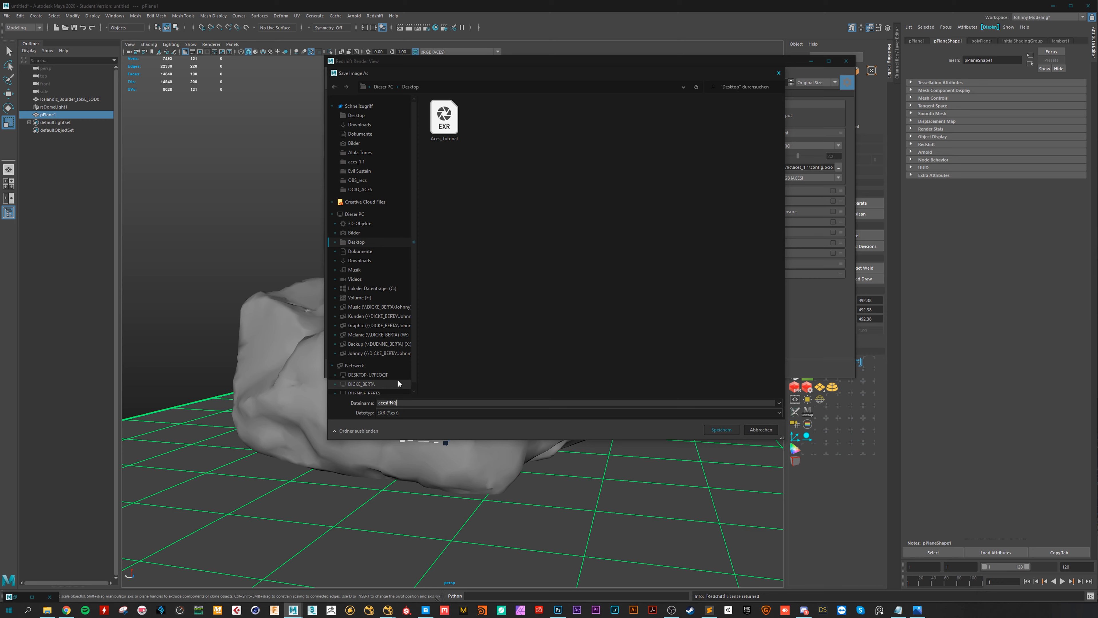
click(408, 413)
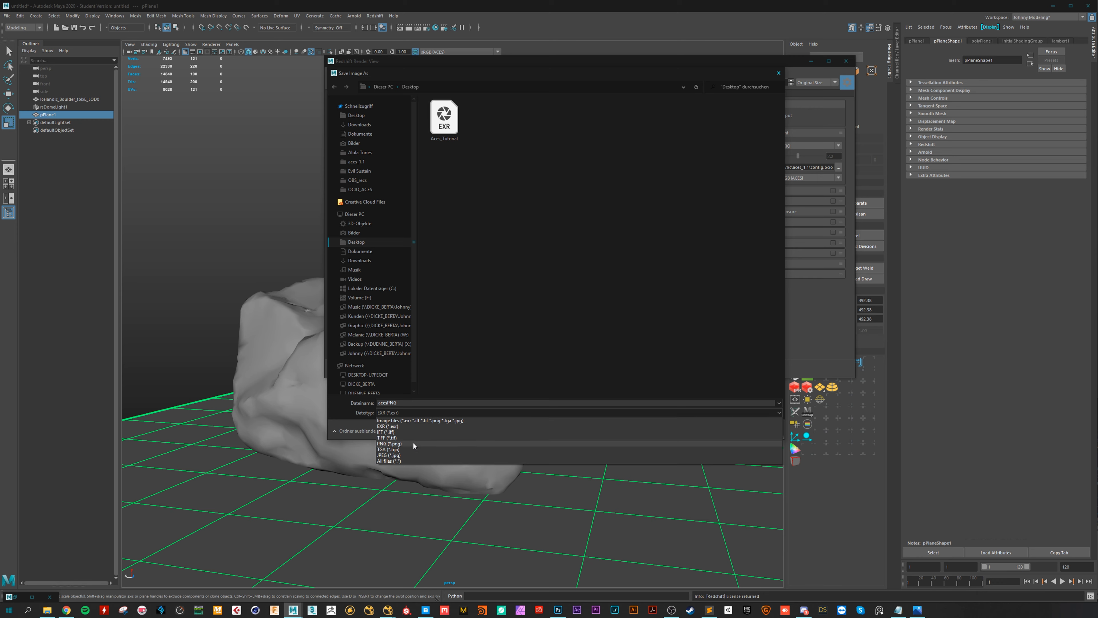
click(389, 423)
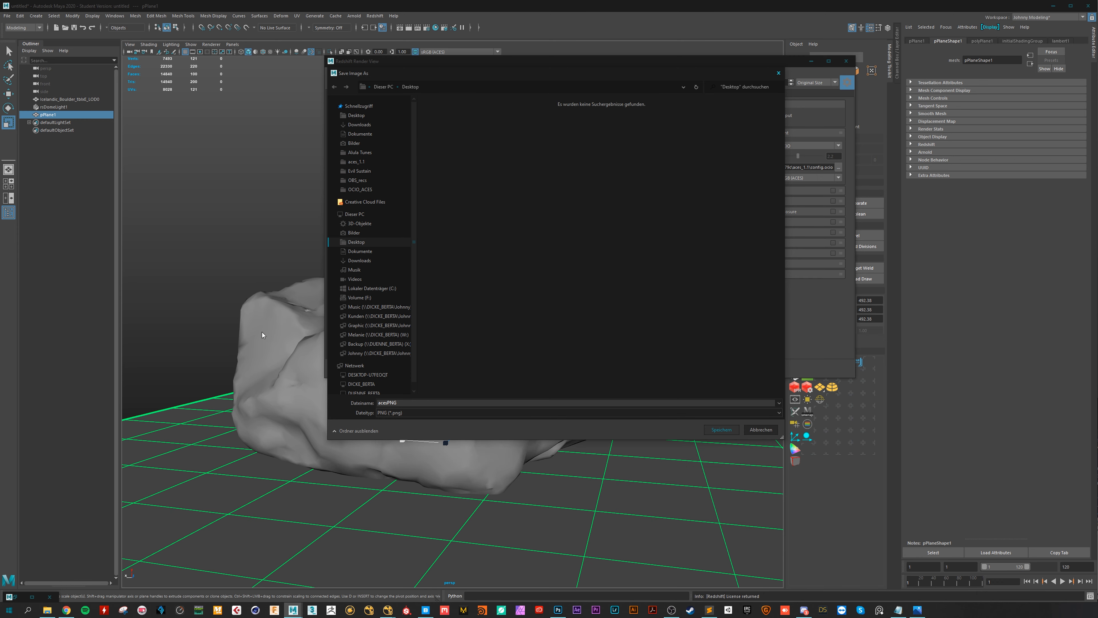
click(721, 429)
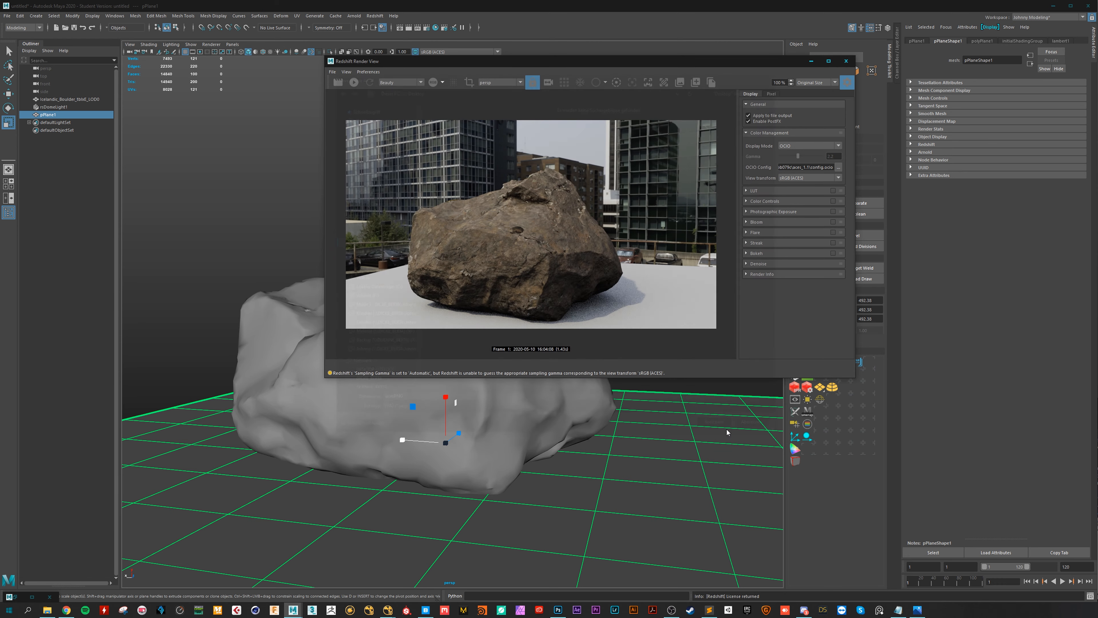
drag(615, 64, 656, 72)
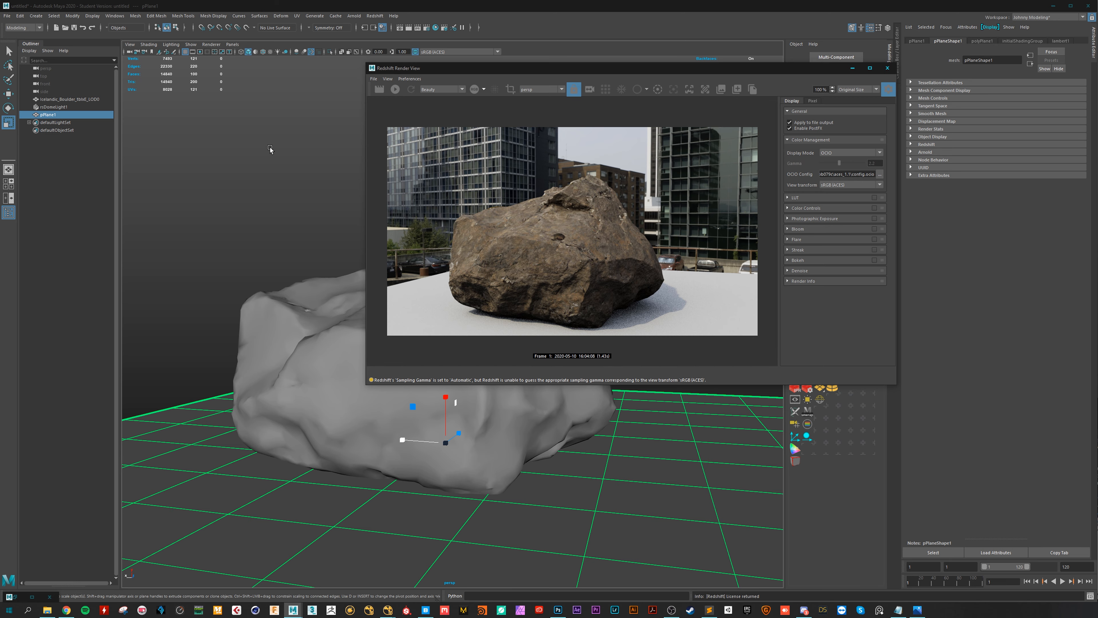
Switch to Photoshop and open Aces_Tutorial.exr from the Desktop folder.
click(557, 609)
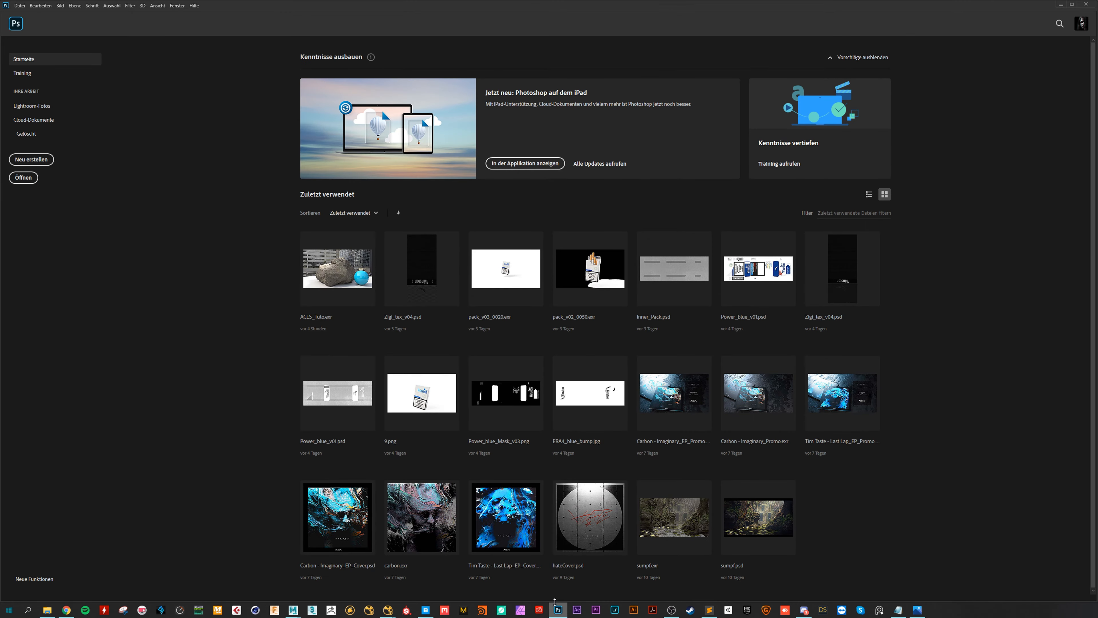
click(47, 609)
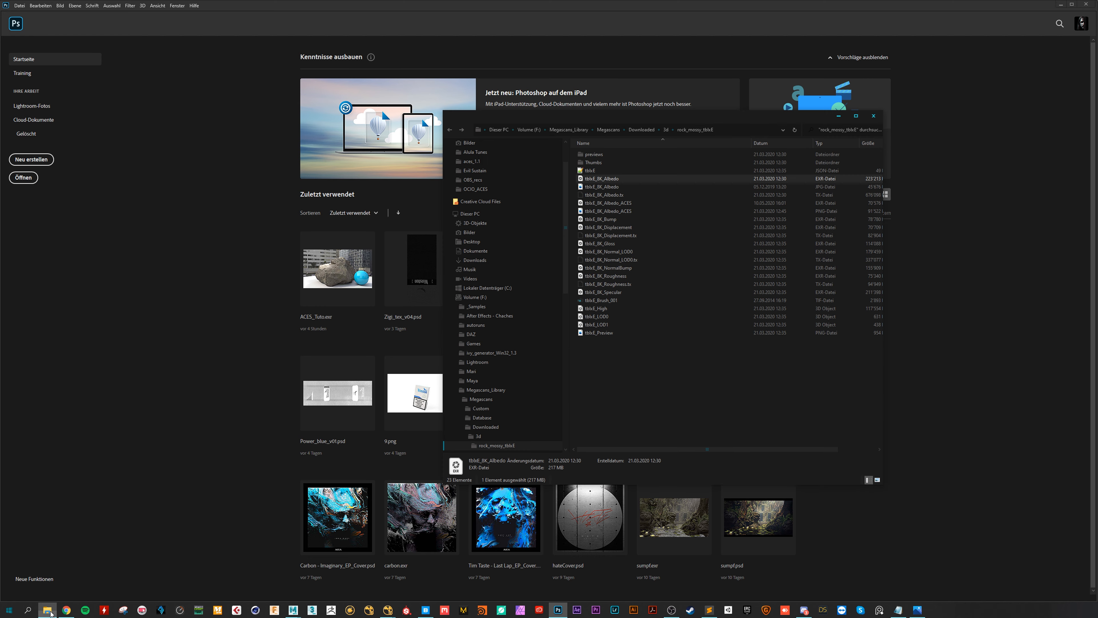
scroll(467, 156, up, 2)
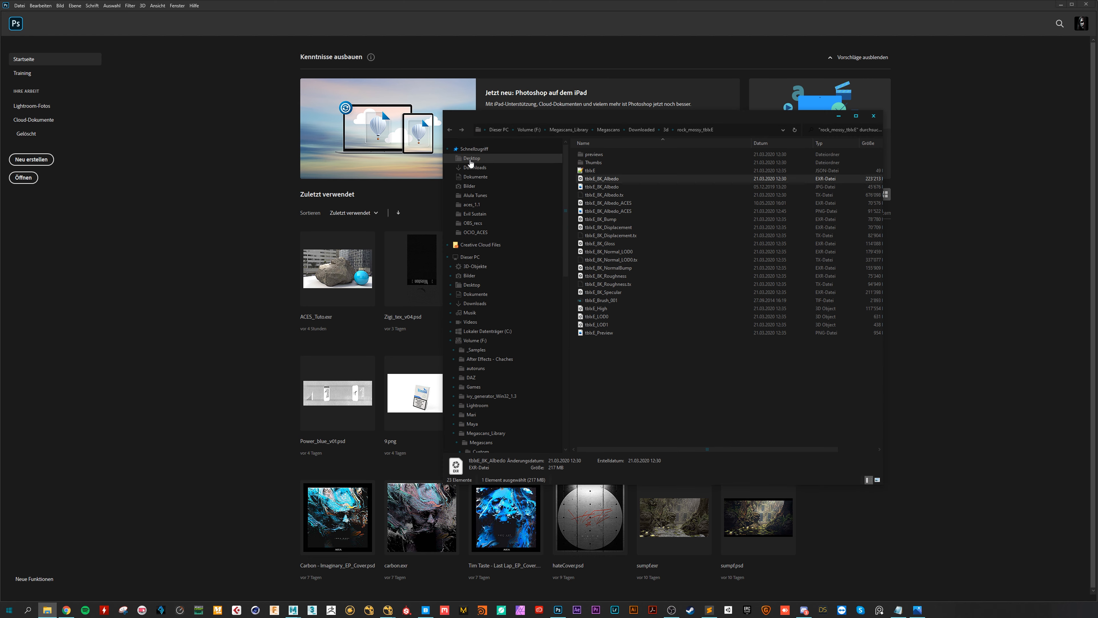
click(471, 159)
drag(594, 162, 233, 265)
click(545, 265)
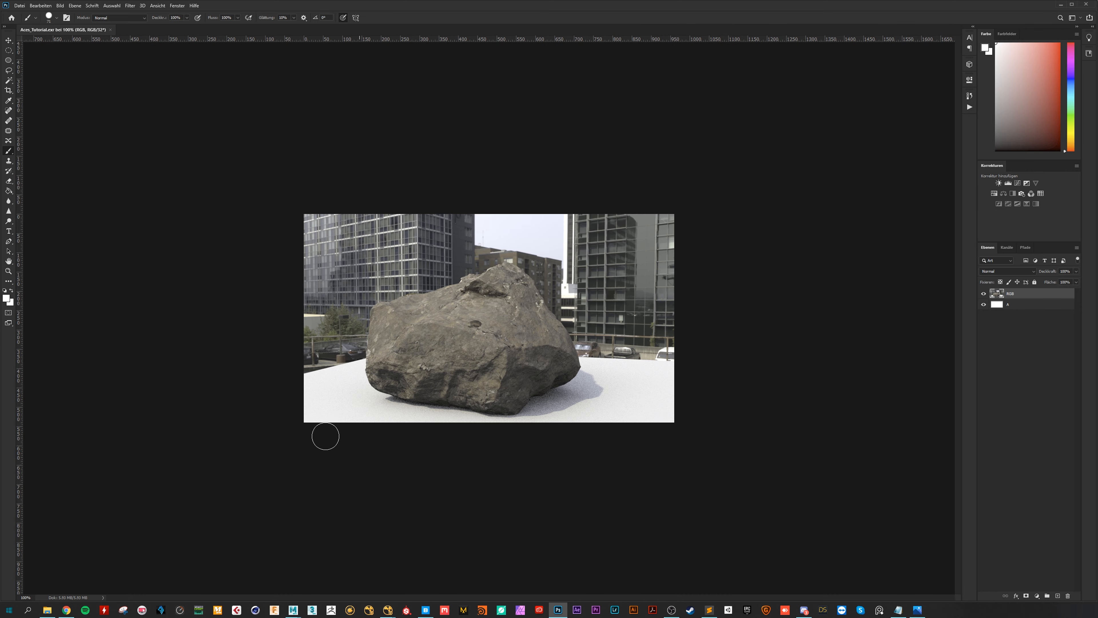
Place the acesPNG file from the Desktop as a layer above the EXR image.
click(47, 610)
drag(602, 154, 410, 292)
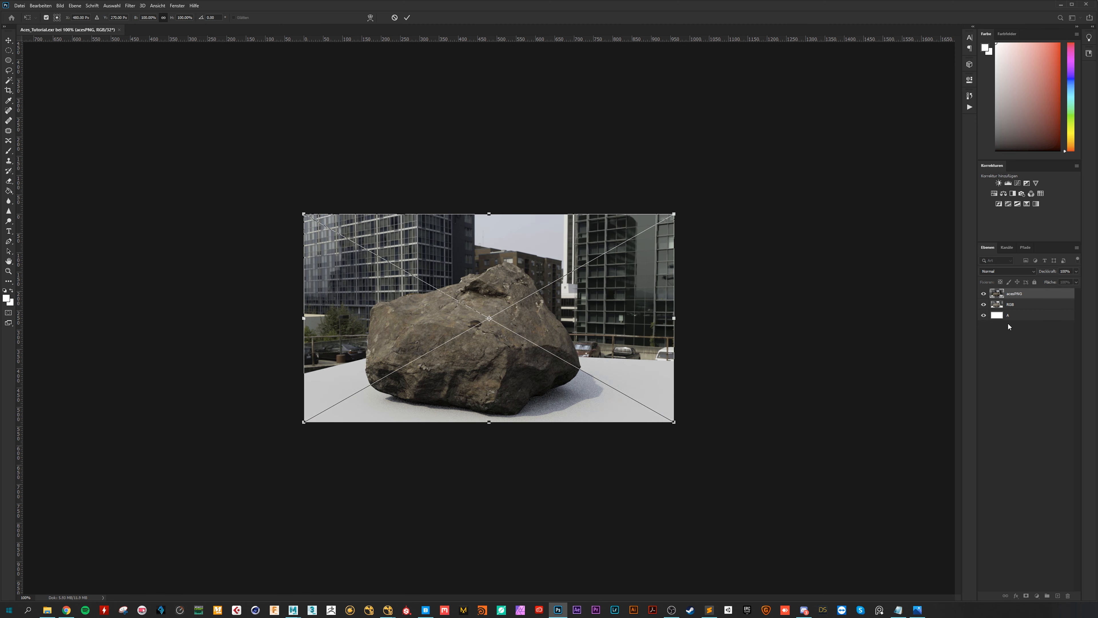
key(Return)
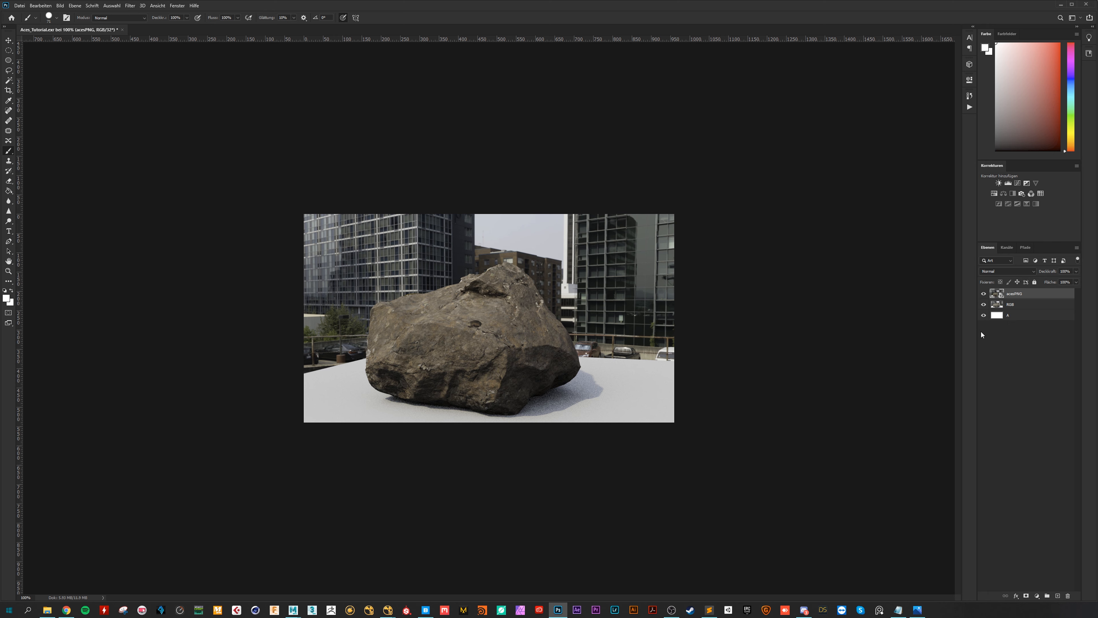
Hide the acesPNG layer and delete the alpha layer A beneath the RGB layer.
click(983, 294)
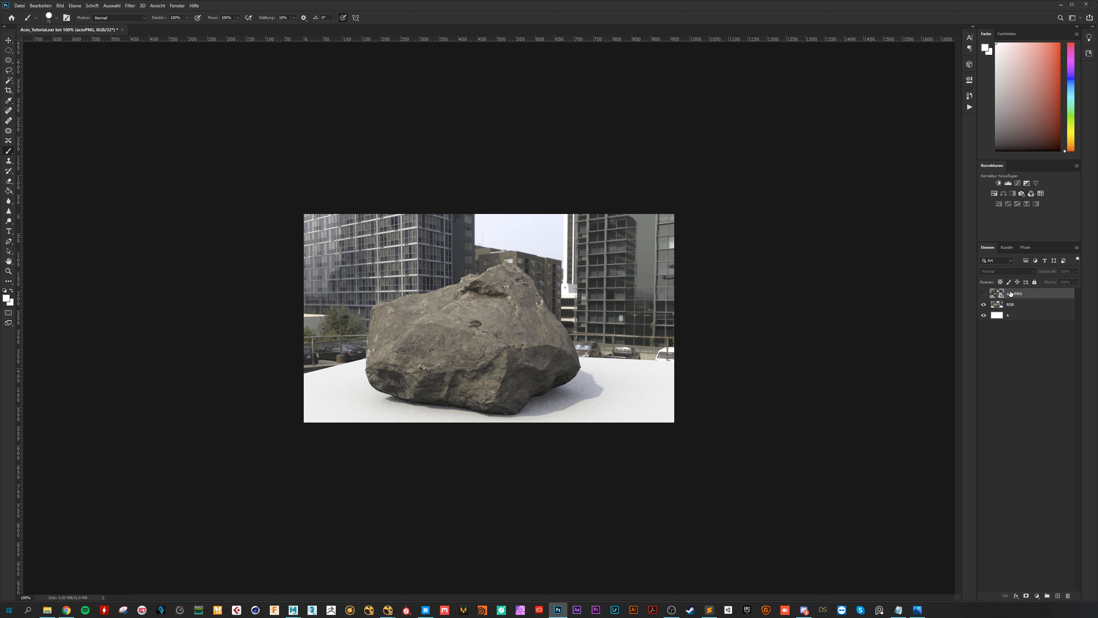
click(1028, 305)
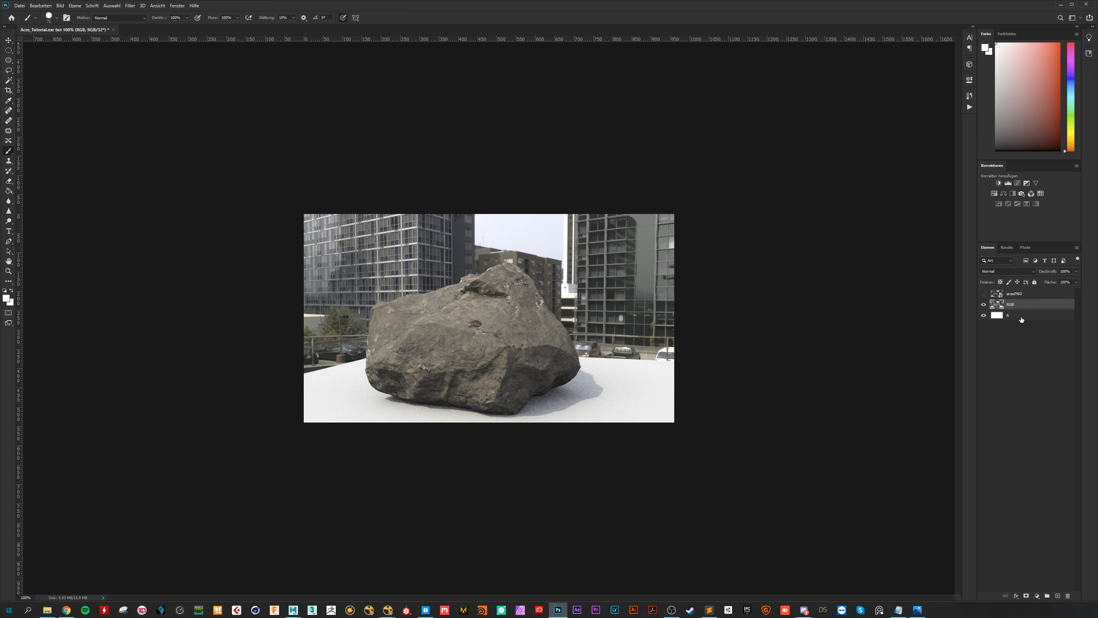
click(1022, 320)
key(Delete)
mouse_move(546, 349)
mouse_down()
mouse_move(529, 346)
mouse_move(538, 348)
mouse_up()
Open the OpenColorIO filter for the RGB layer and choose a custom configuration.
click(130, 6)
mouse_move(176, 172)
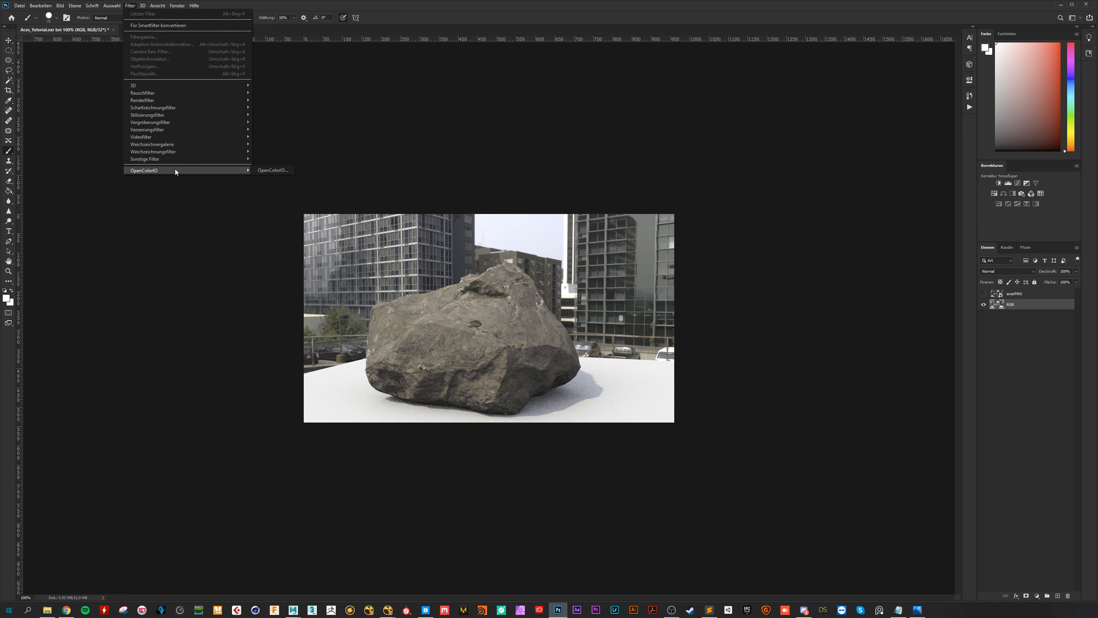
click(270, 170)
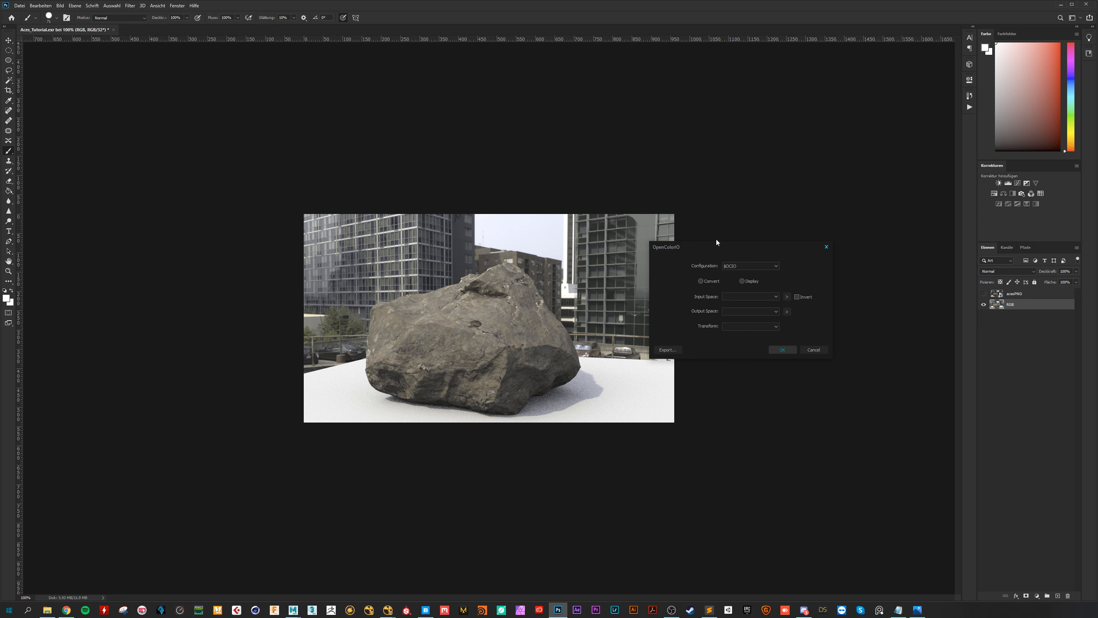
drag(723, 248, 701, 135)
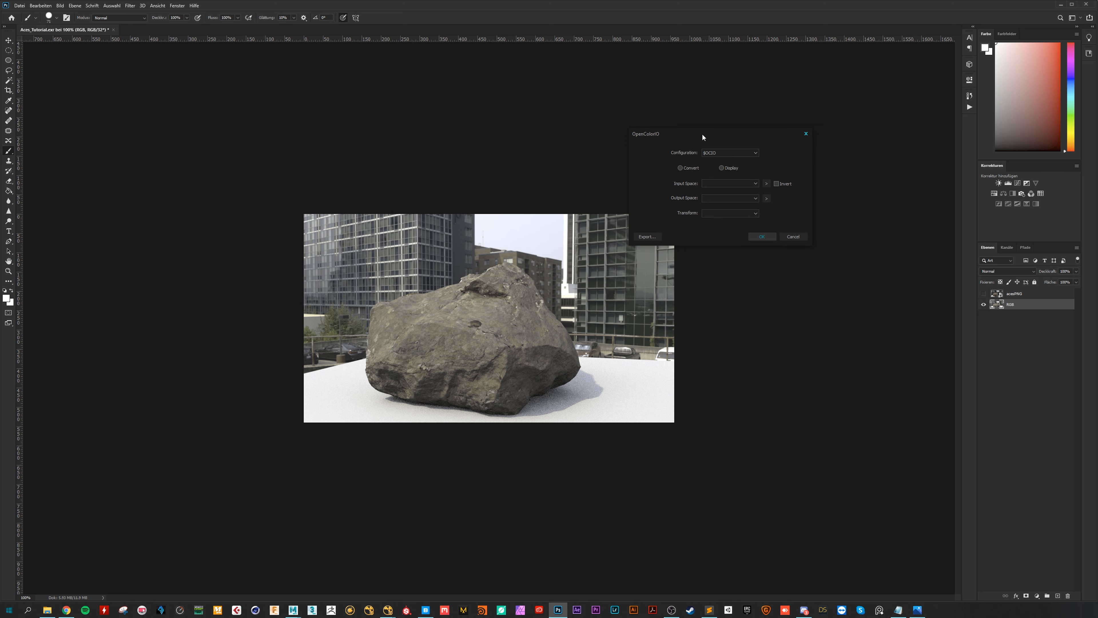
click(733, 152)
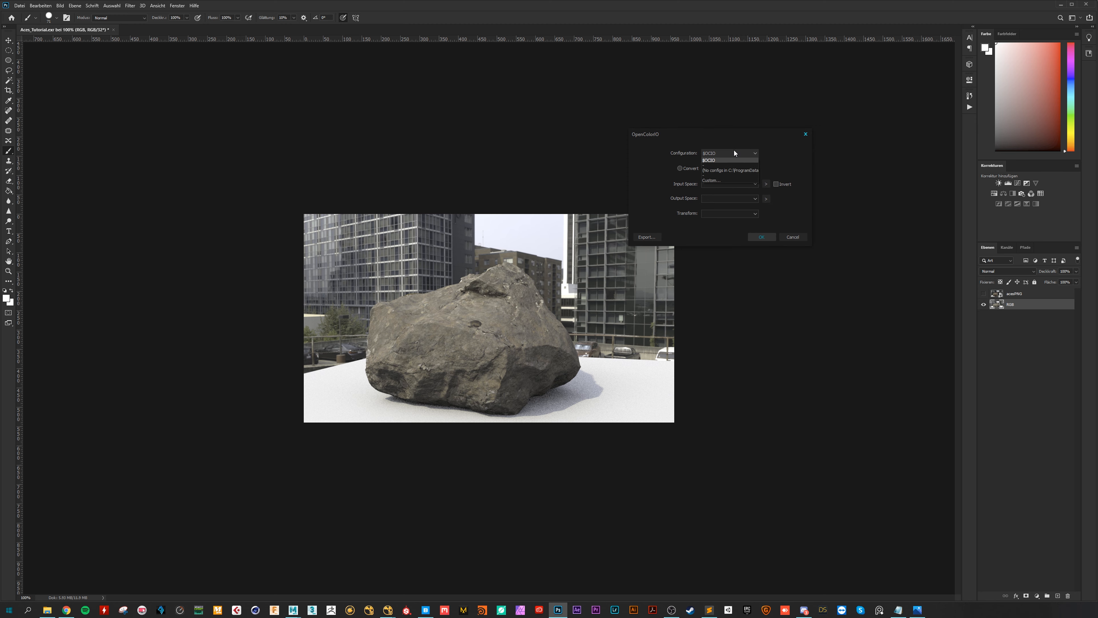
click(716, 180)
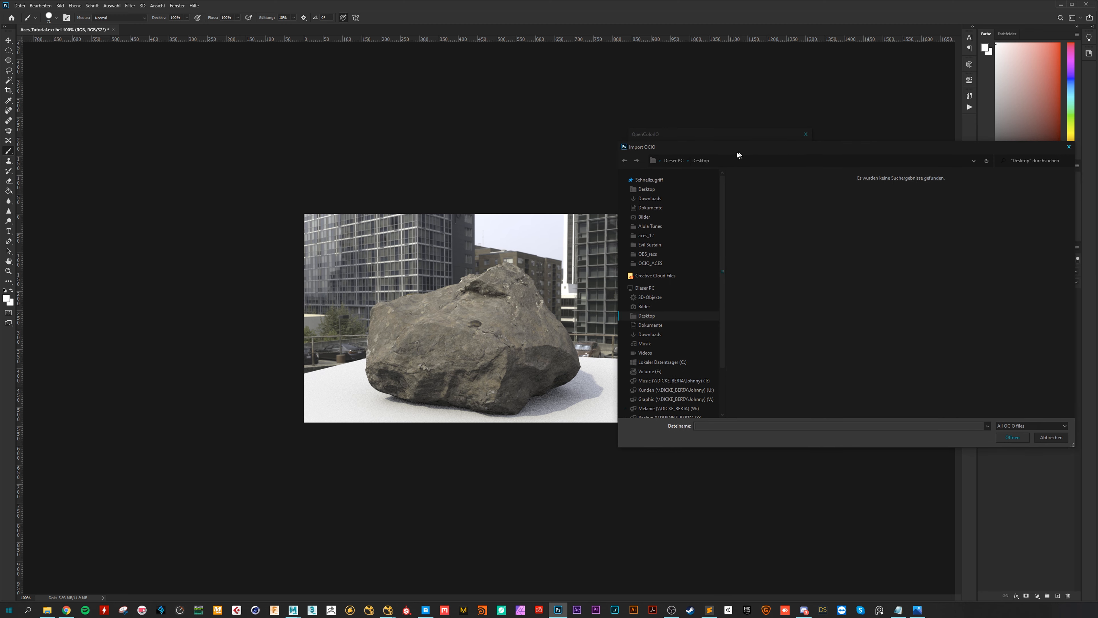
Load the config file from the aces_1.1 folder inside Documents' OCIO_ACES as the OCIO configuration.
drag(736, 152, 502, 137)
click(416, 192)
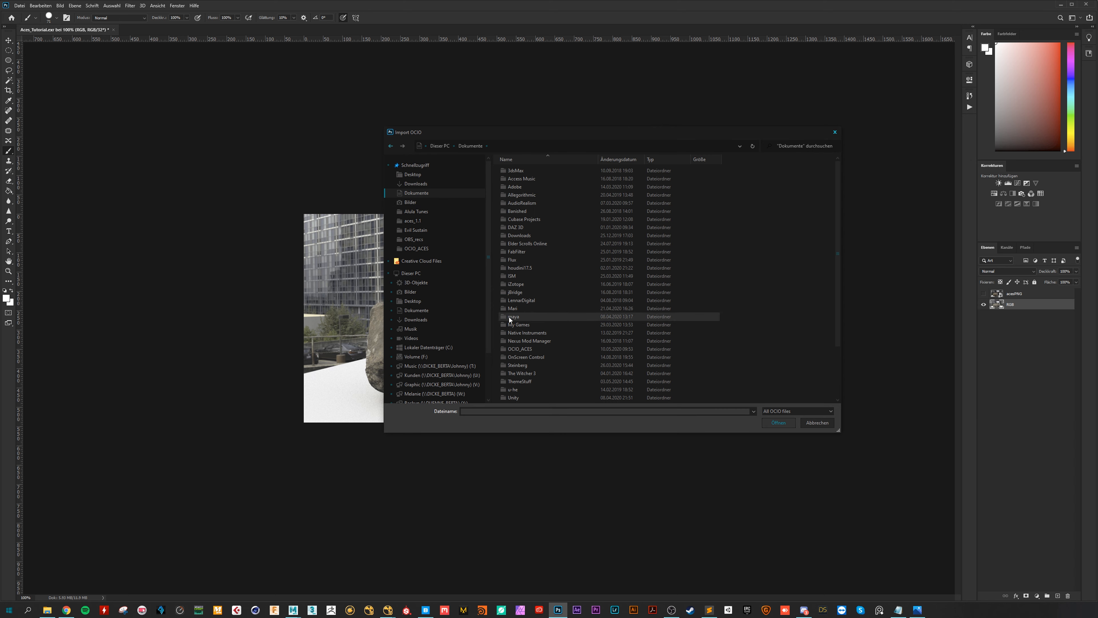
scroll(526, 325, down, 1)
double_click(535, 327)
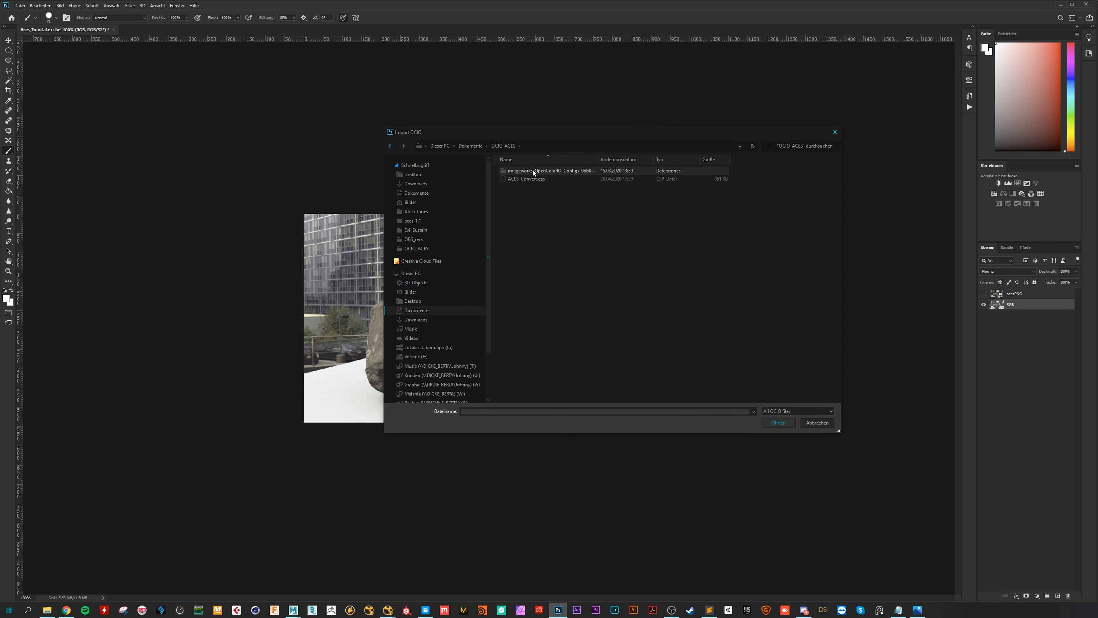
double_click(534, 171)
double_click(532, 208)
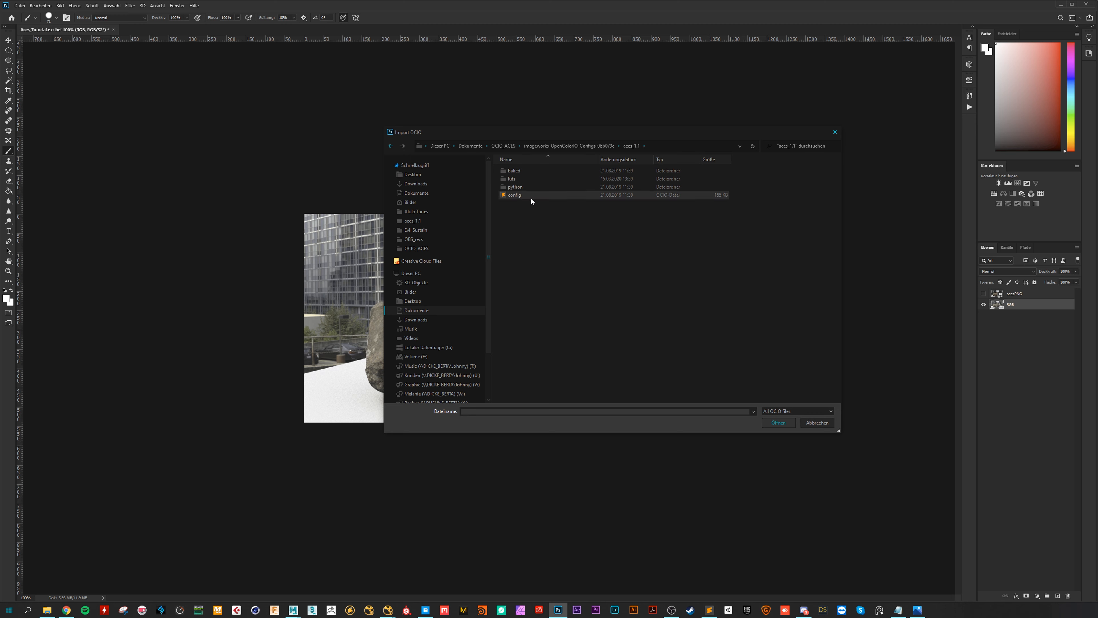
click(531, 195)
click(776, 422)
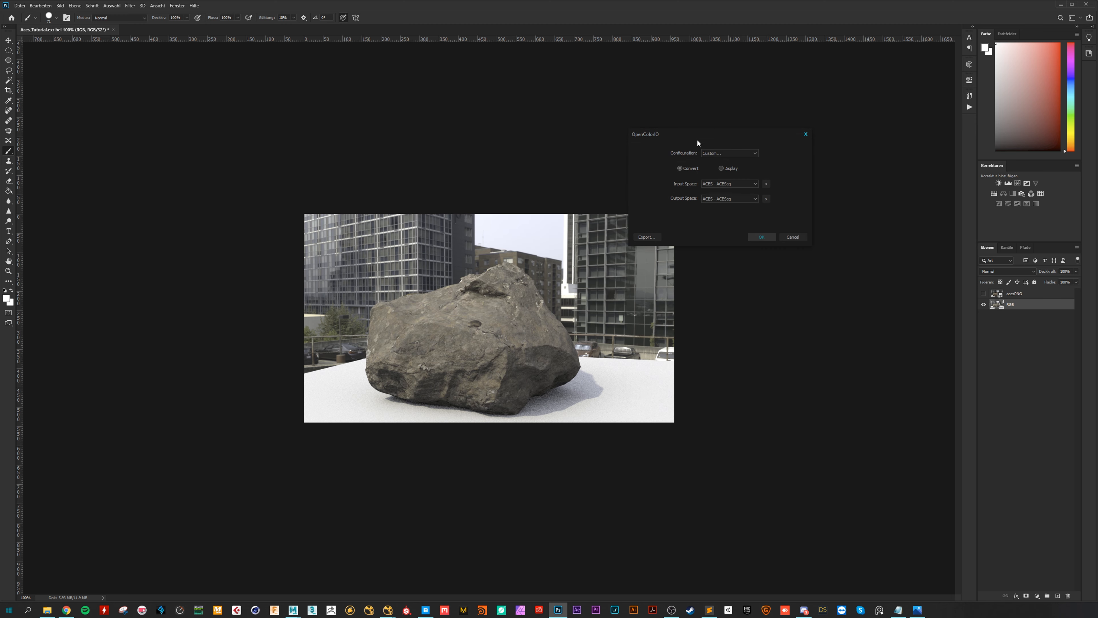
Set the OpenColorIO conversion's output space to Output - sRGB.
drag(698, 143, 581, 114)
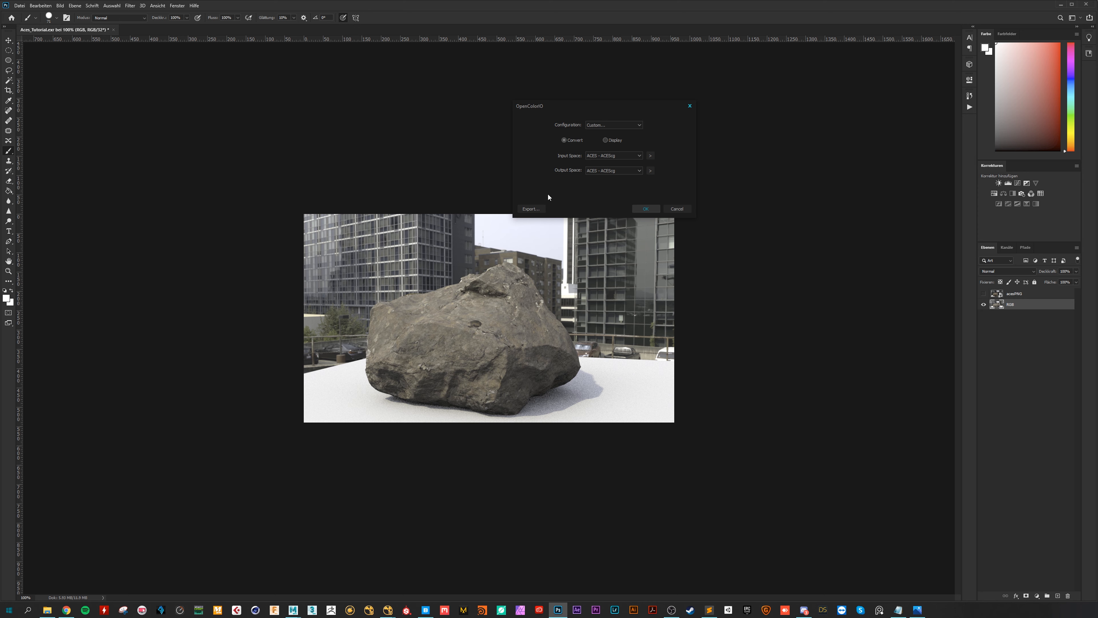
click(621, 171)
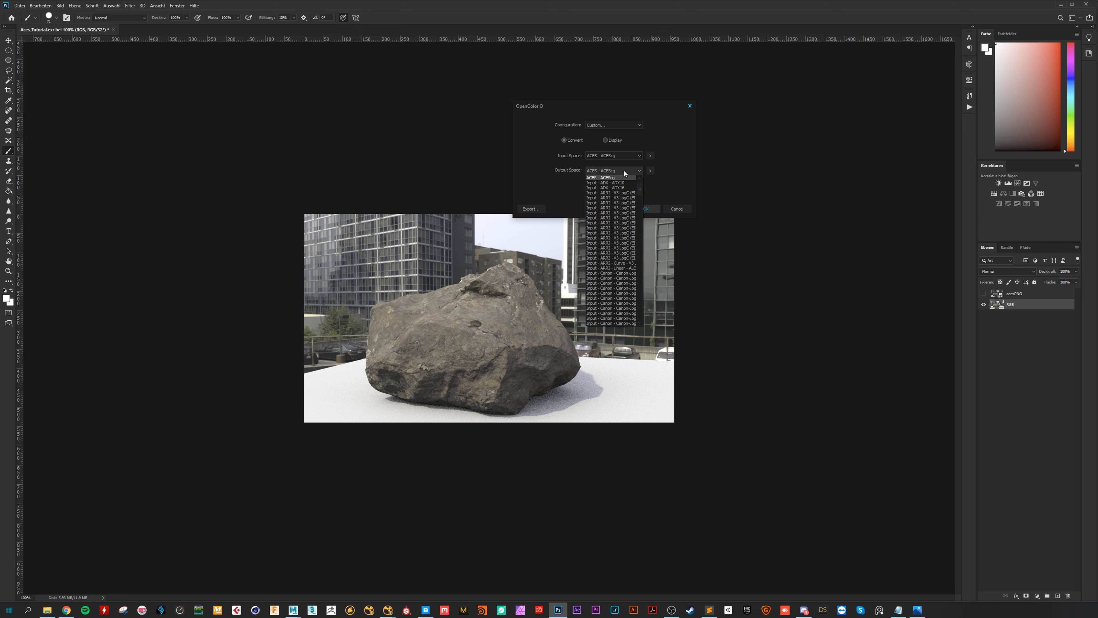
scroll(620, 220, down, 5)
scroll(614, 249, down, 10)
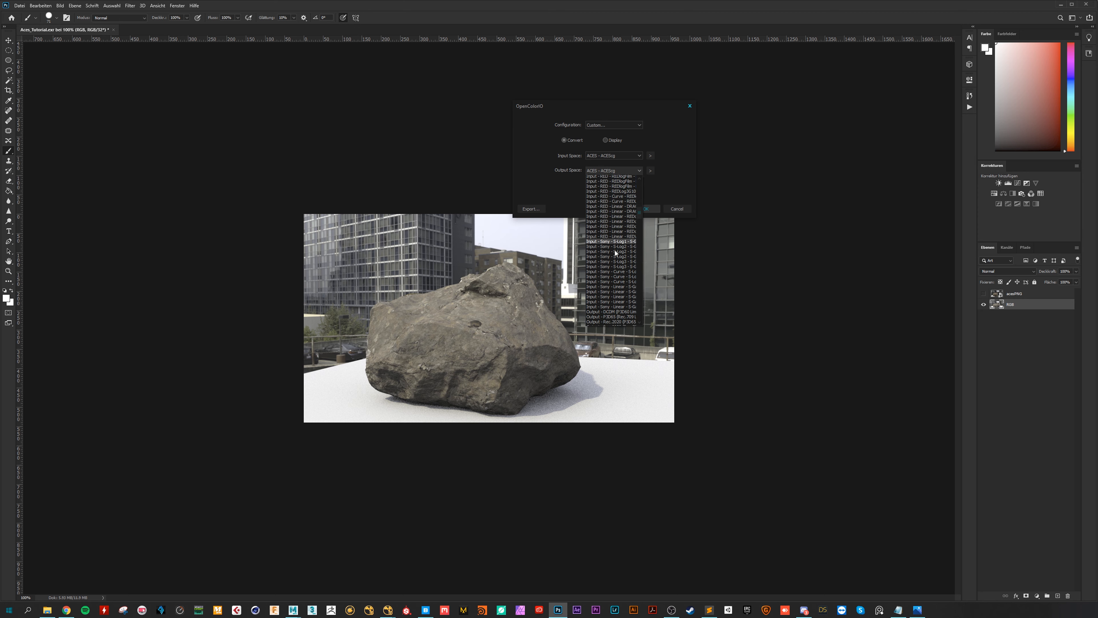
click(615, 255)
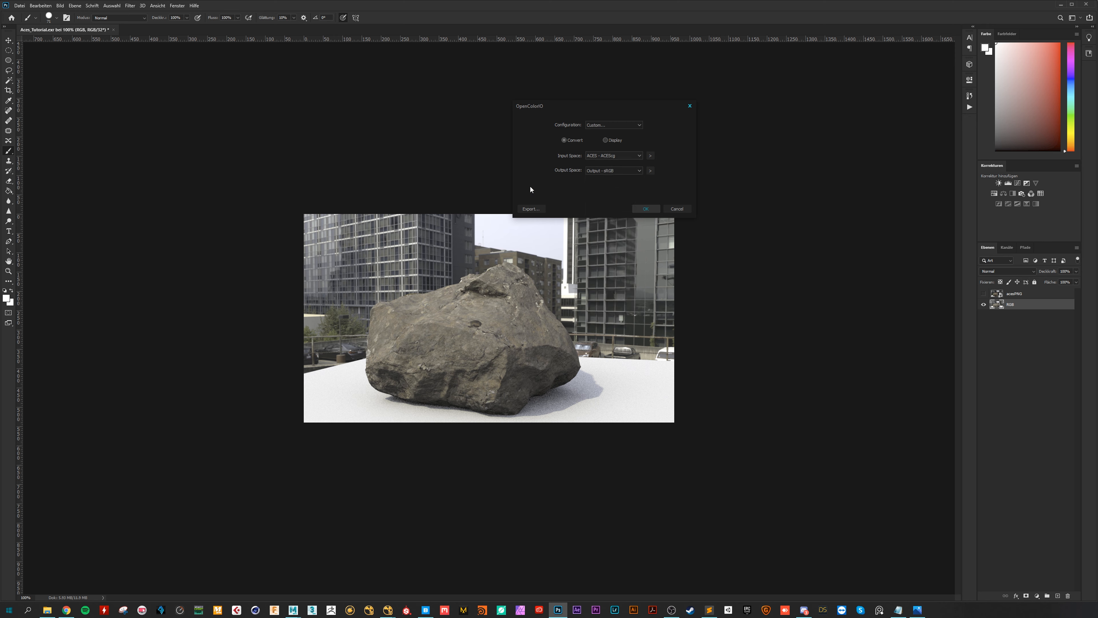
Export the conversion to the Desktop as a cinespace (*.csp) LUT named Aces_LUT and close the filter without applying it.
click(531, 209)
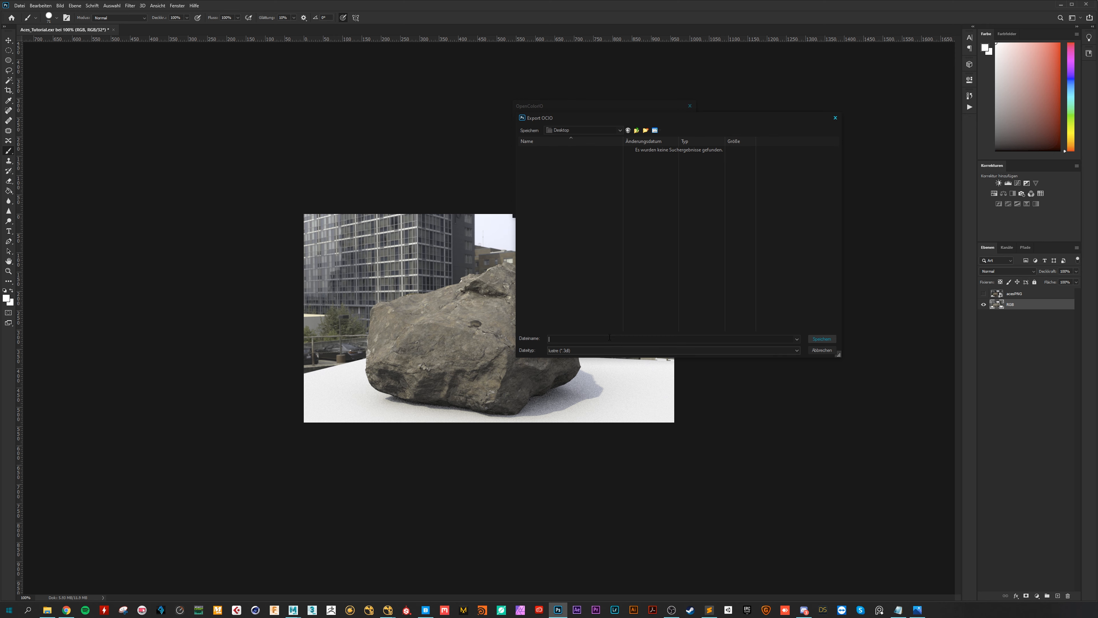
text(Aces_LUT)
click(582, 350)
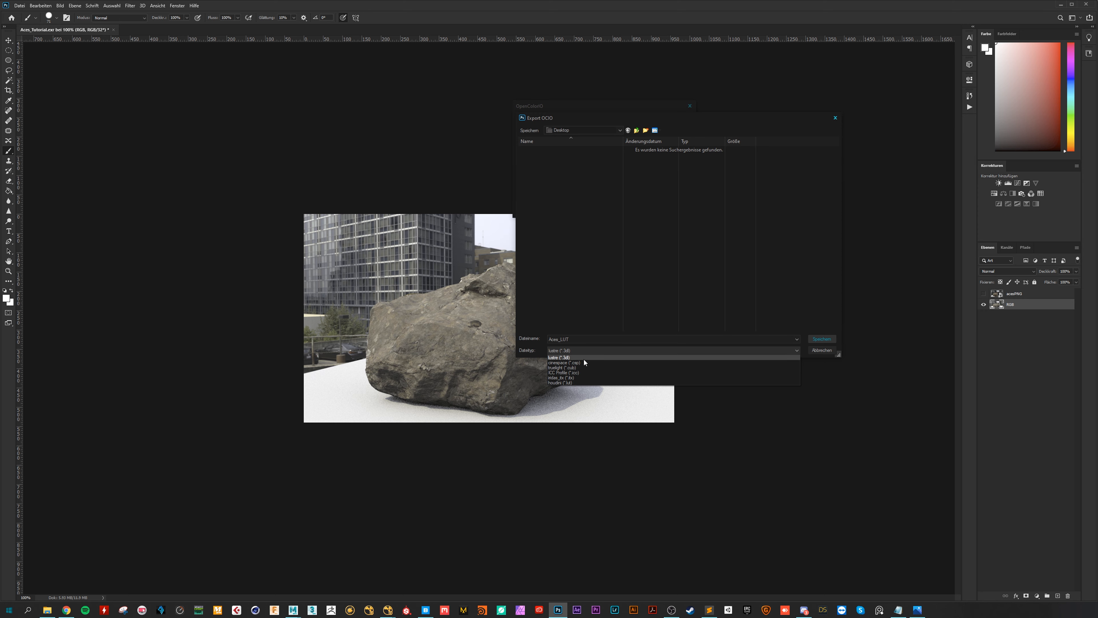
click(585, 362)
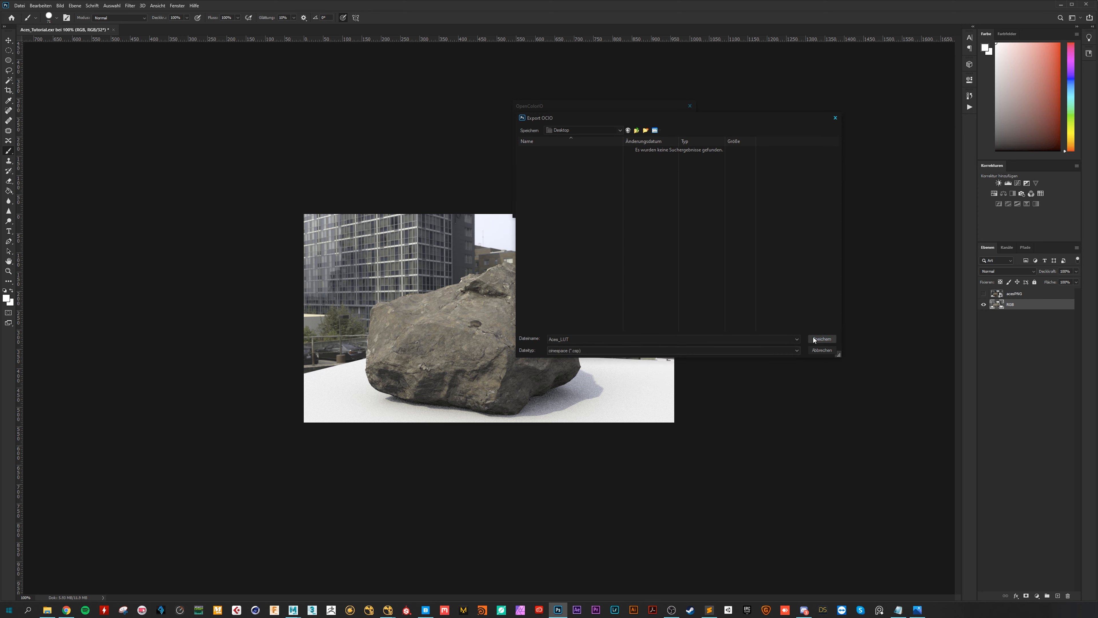
click(821, 339)
click(690, 105)
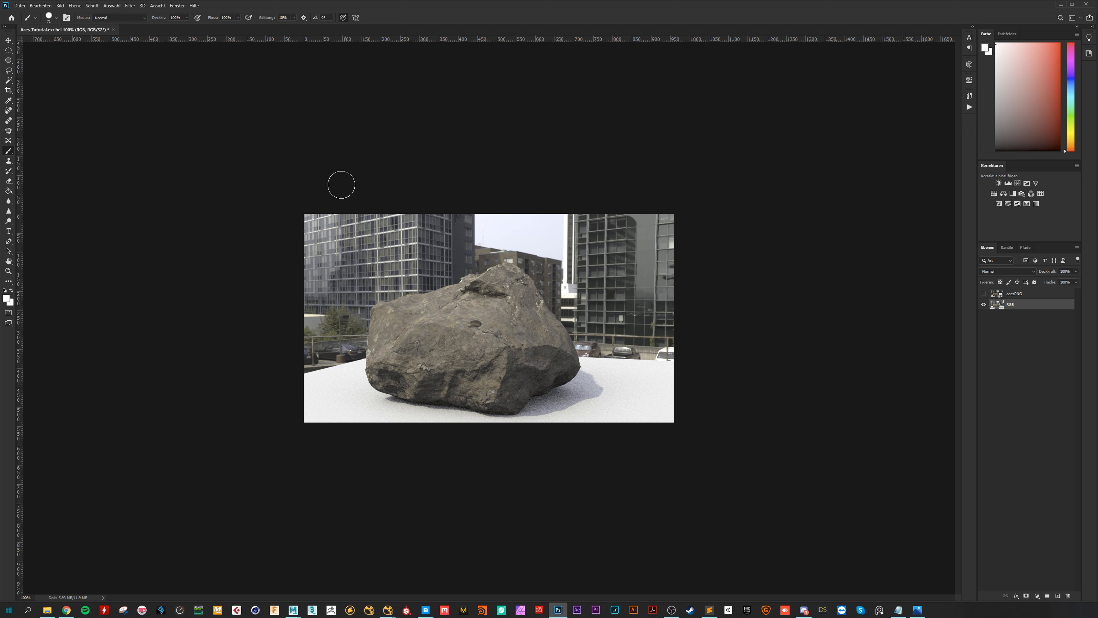
Add a Color Lookup adjustment above the RGB layer and load Aces_LUT.csp from the Desktop as its 3D LUT.
click(1040, 192)
click(930, 103)
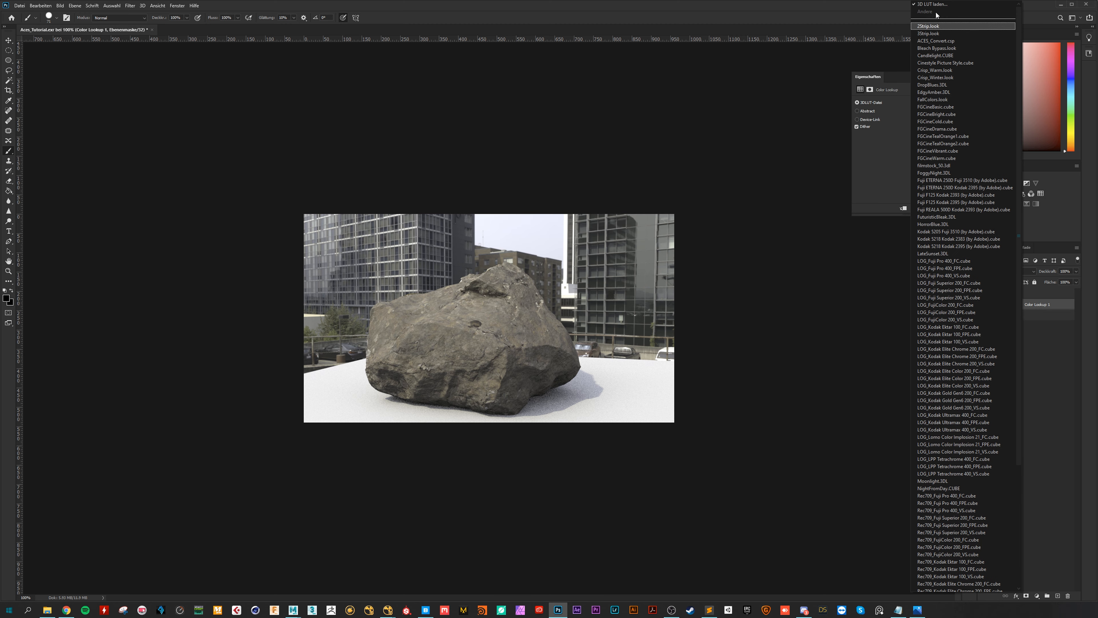
click(929, 5)
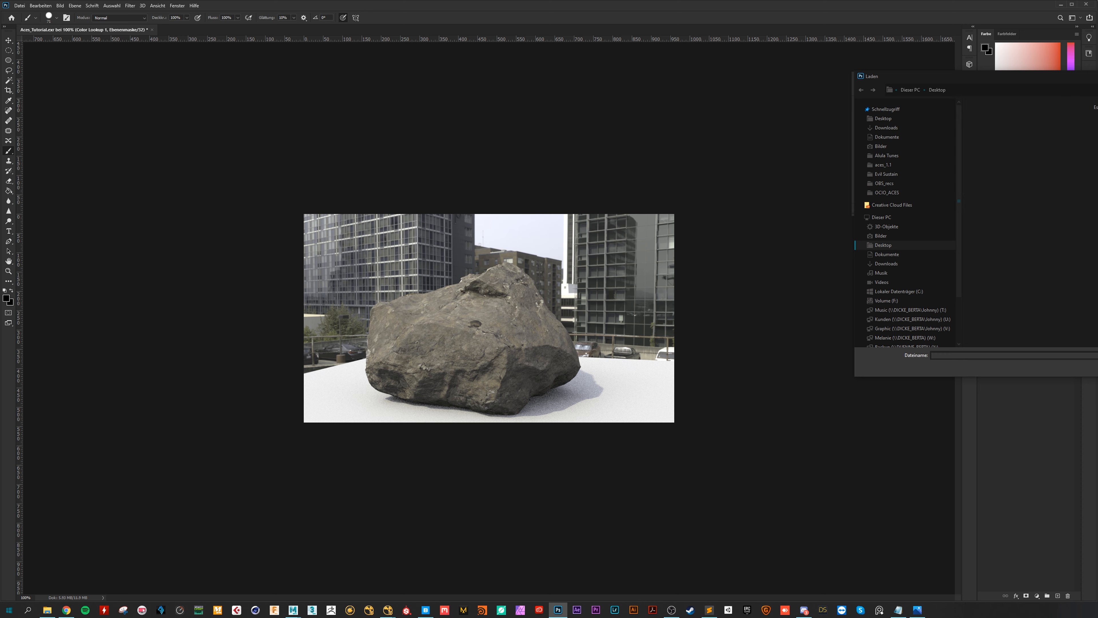
click(983, 135)
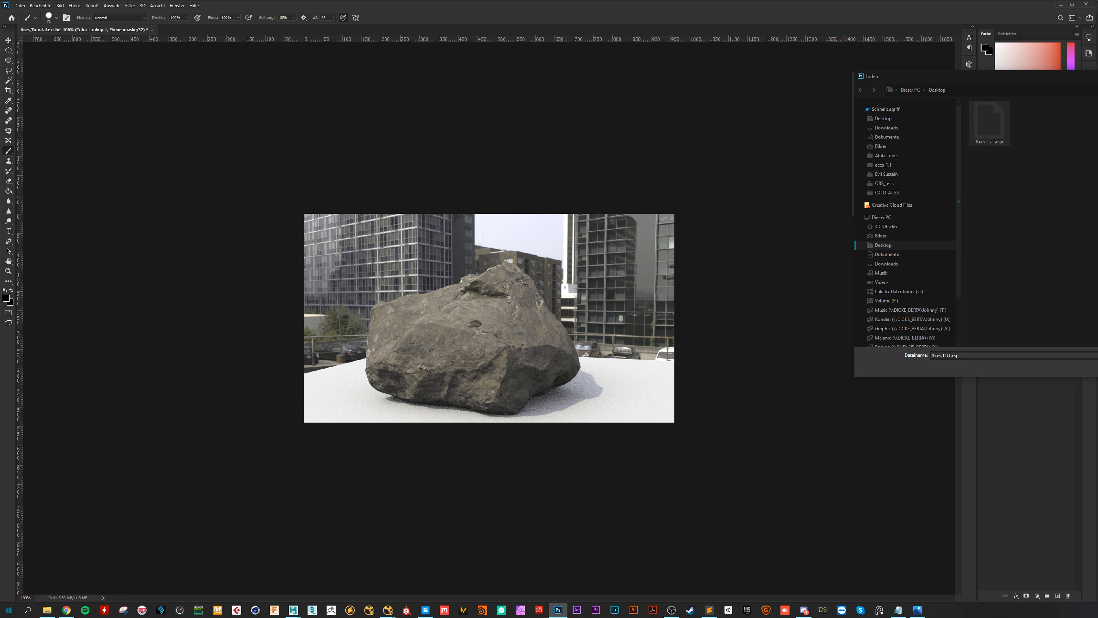
key(Return)
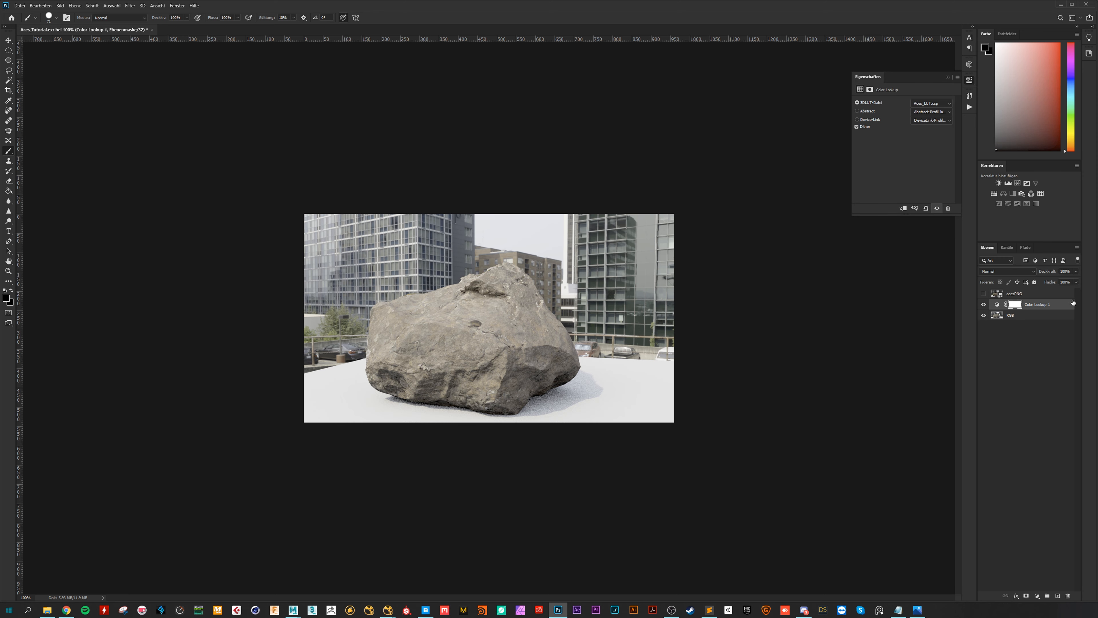
Add an Exposure adjustment above the Color Lookup with gamma correction 0.45, and compare the image with and without it.
click(1027, 184)
click(943, 144)
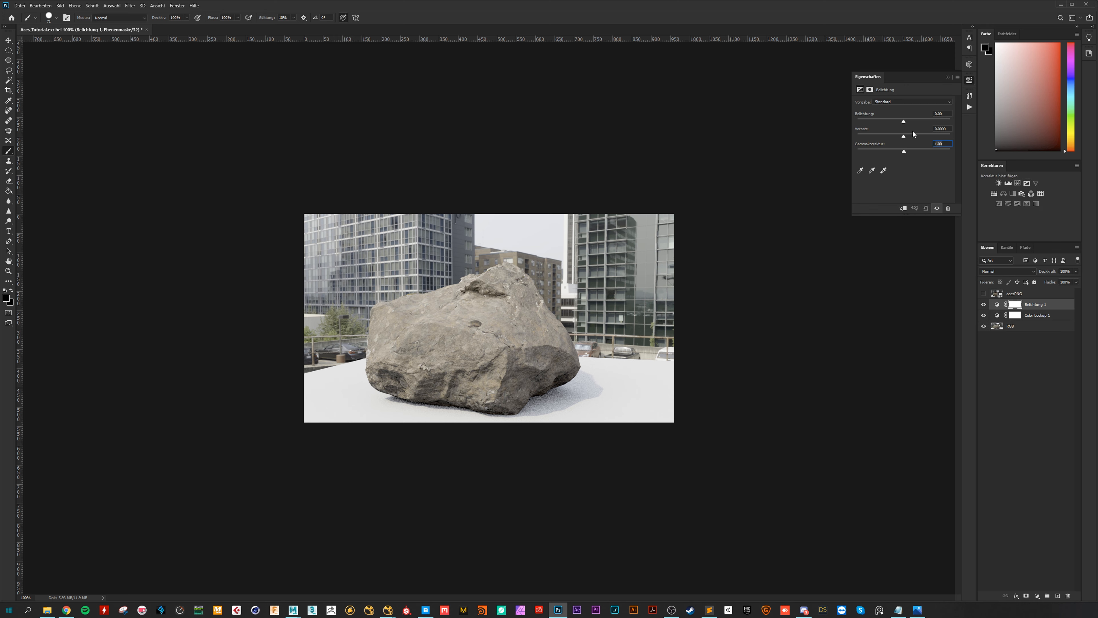
text(0.454)
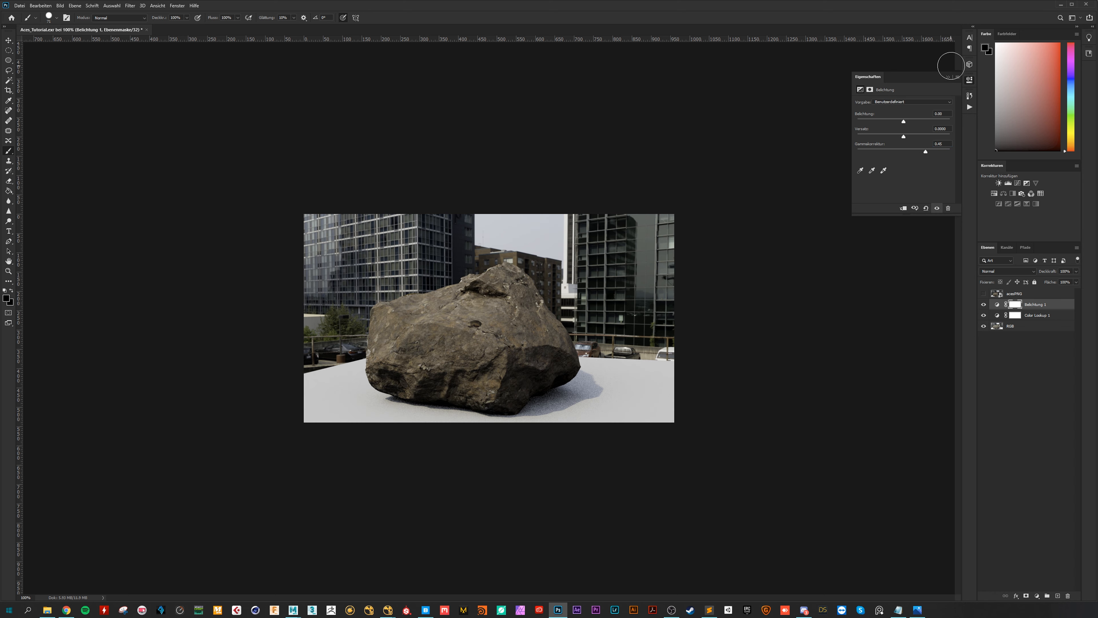
click(947, 77)
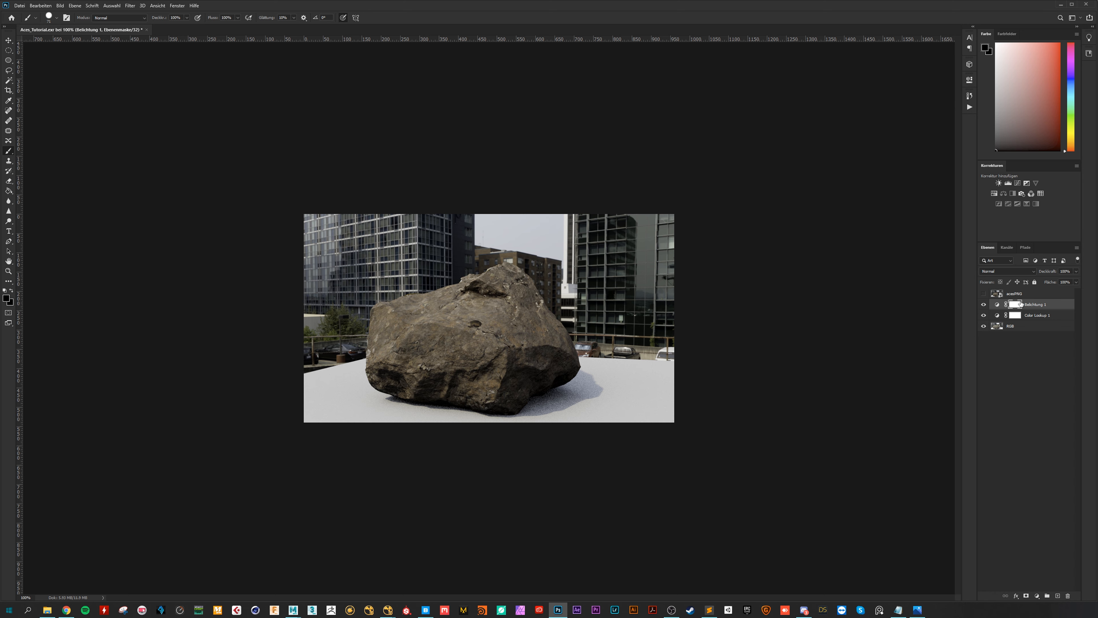
click(984, 305)
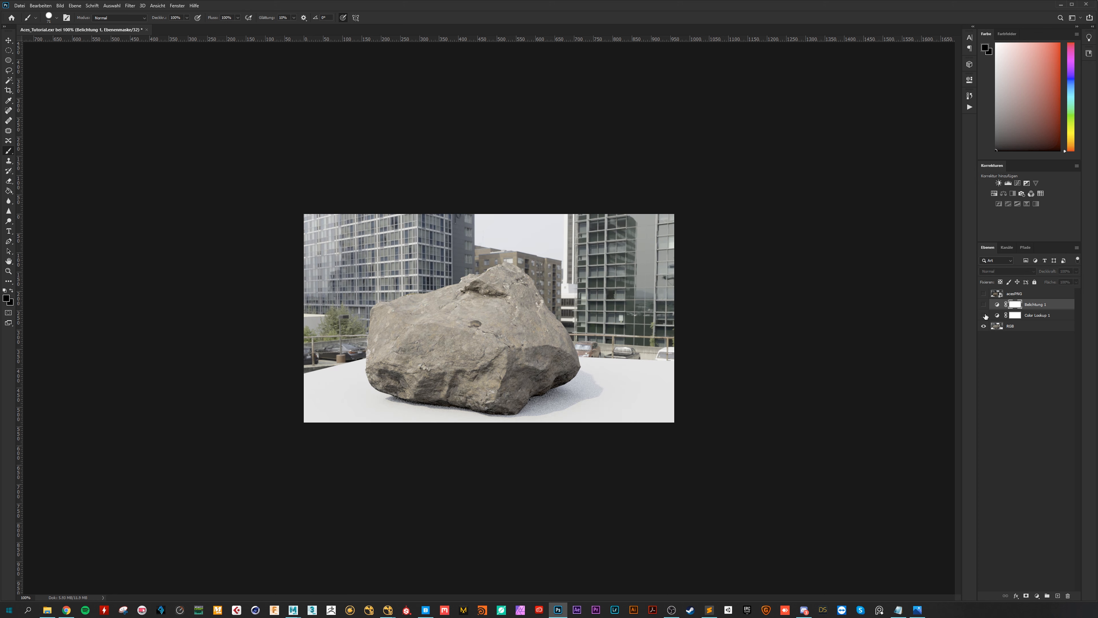
click(983, 305)
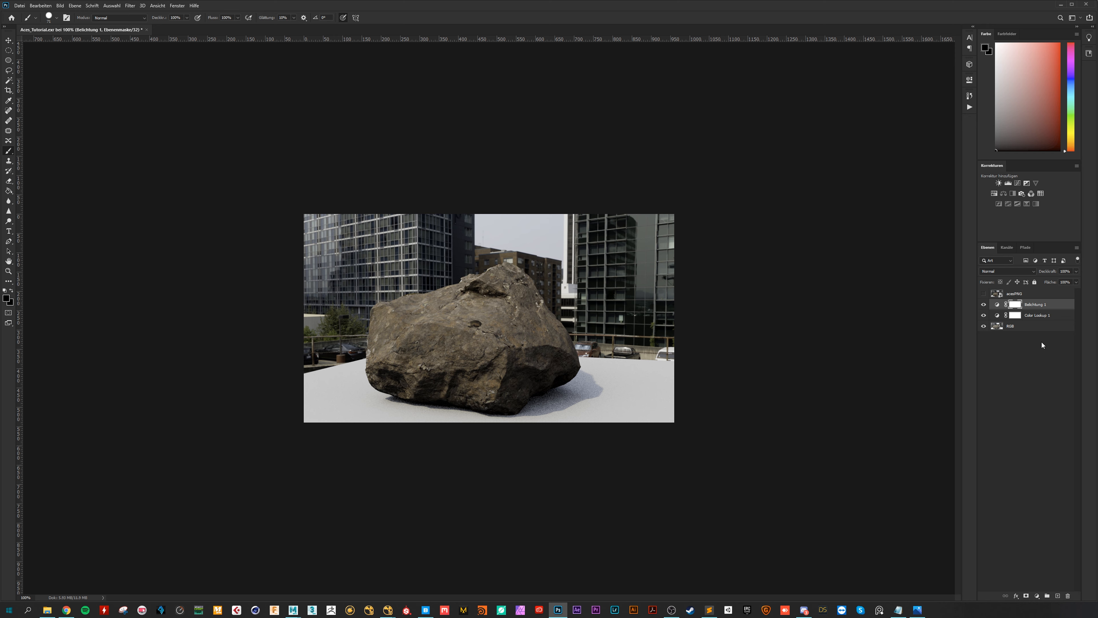
Merge the Exposure, Color Lookup and RGB layers into one and convert the document to 8 bits per channel.
shift+click(1029, 327)
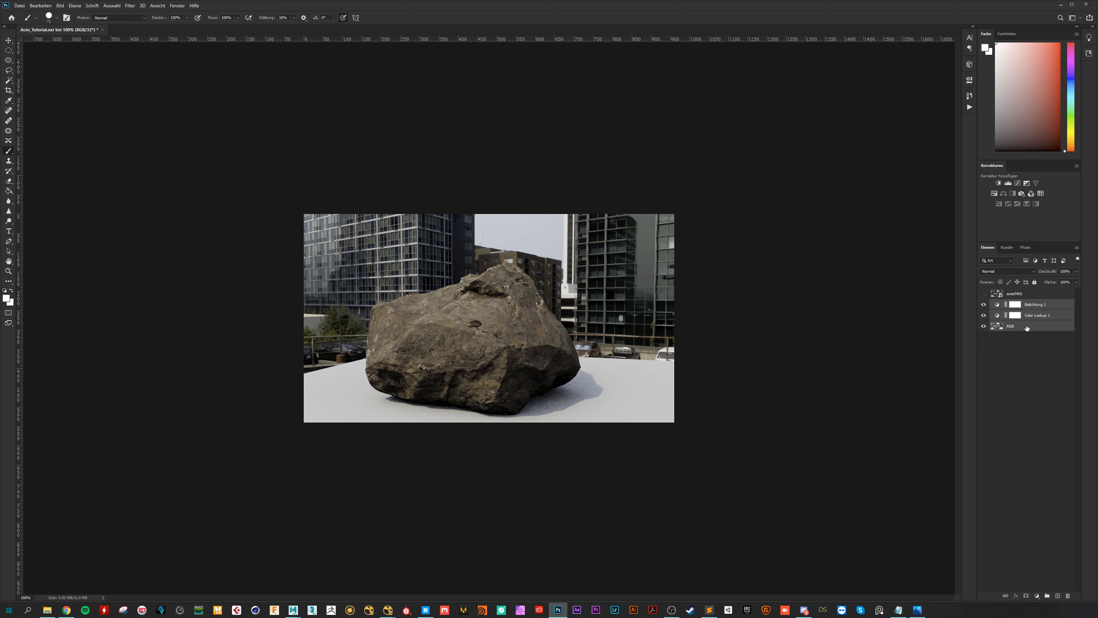
key(ctrl+e)
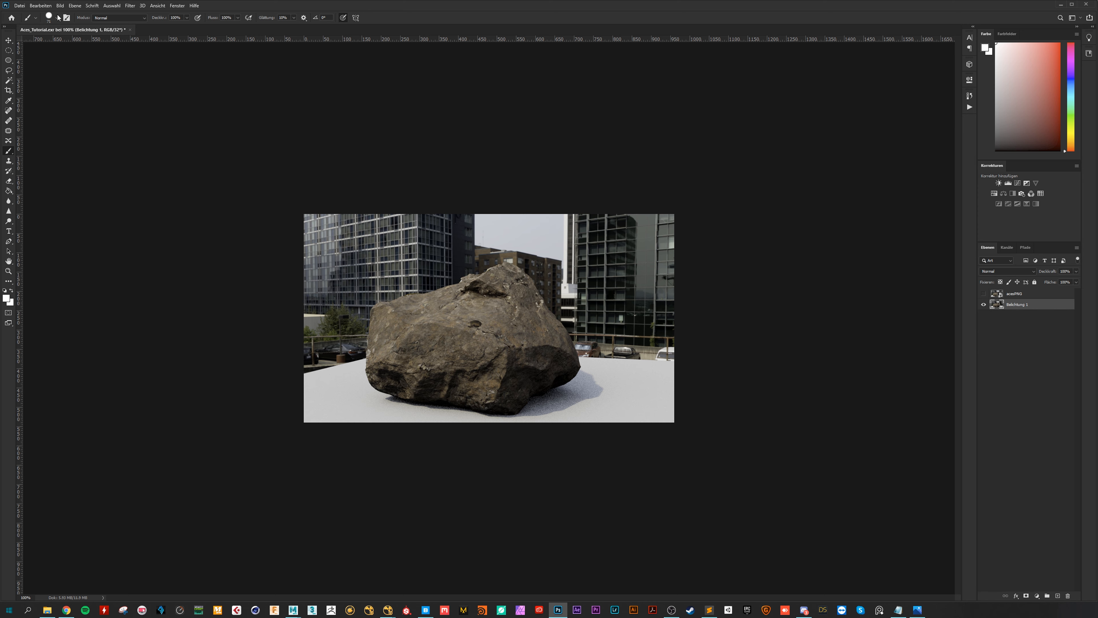
click(62, 7)
click(61, 6)
click(59, 6)
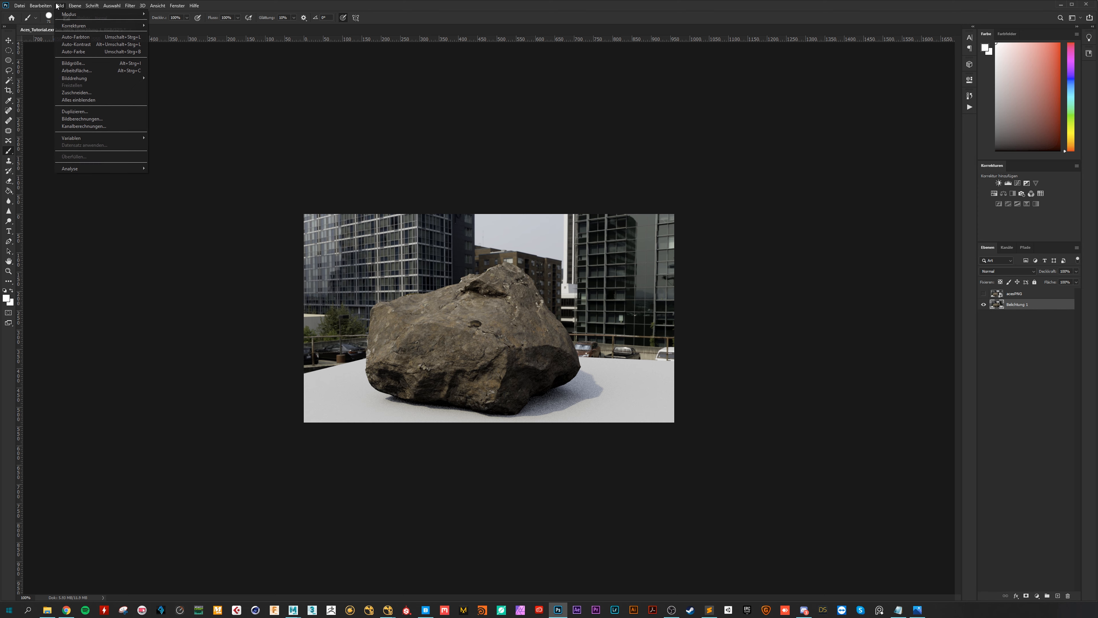
mouse_move(66, 14)
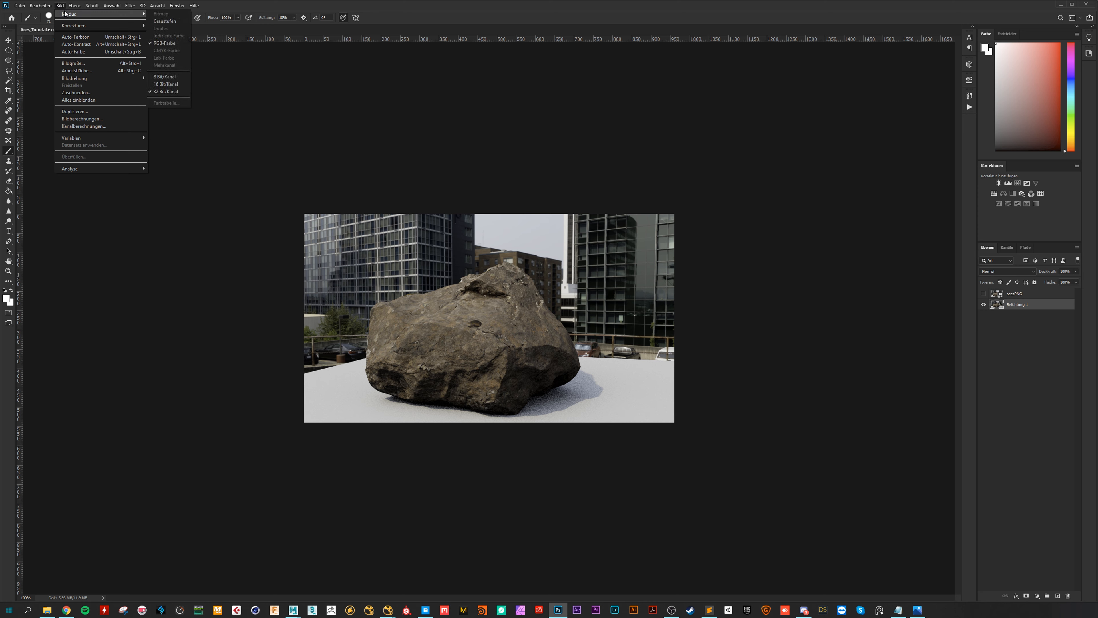
click(165, 78)
click(645, 225)
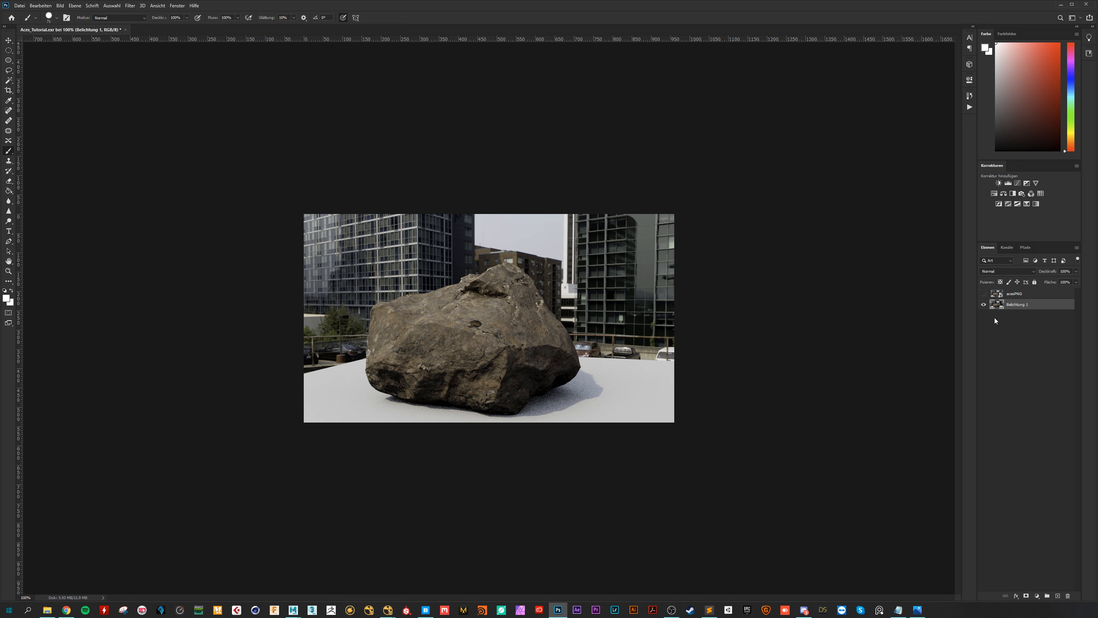
Compare the merged EXR layer with the acesPNG layer by repeatedly showing and hiding acesPNG.
click(983, 294)
click(983, 294)
click(984, 294)
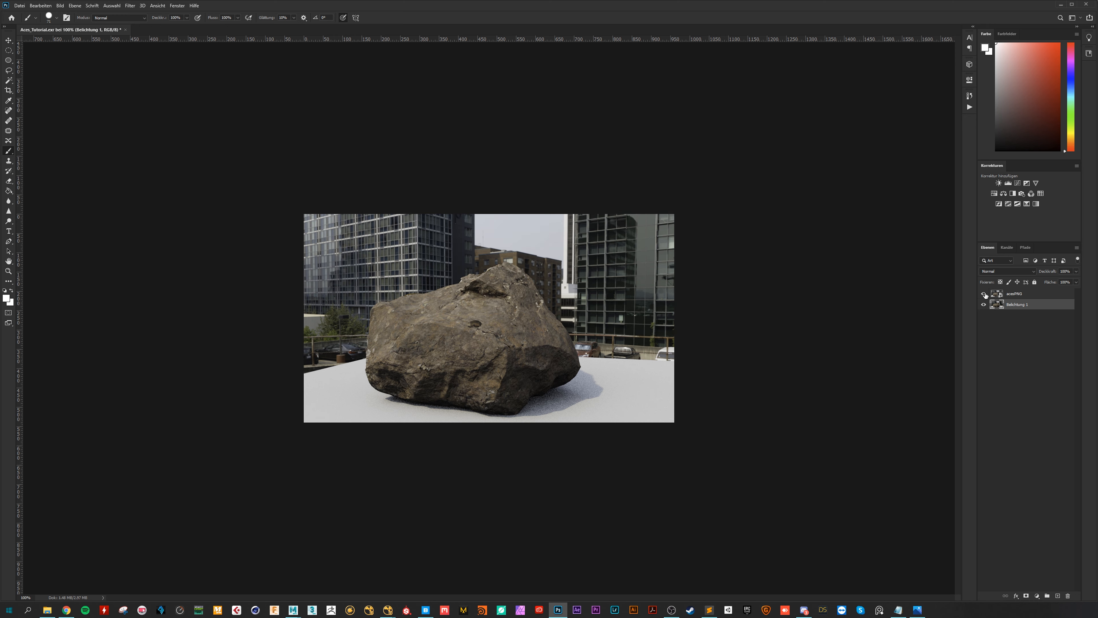
click(984, 294)
click(984, 295)
click(1018, 293)
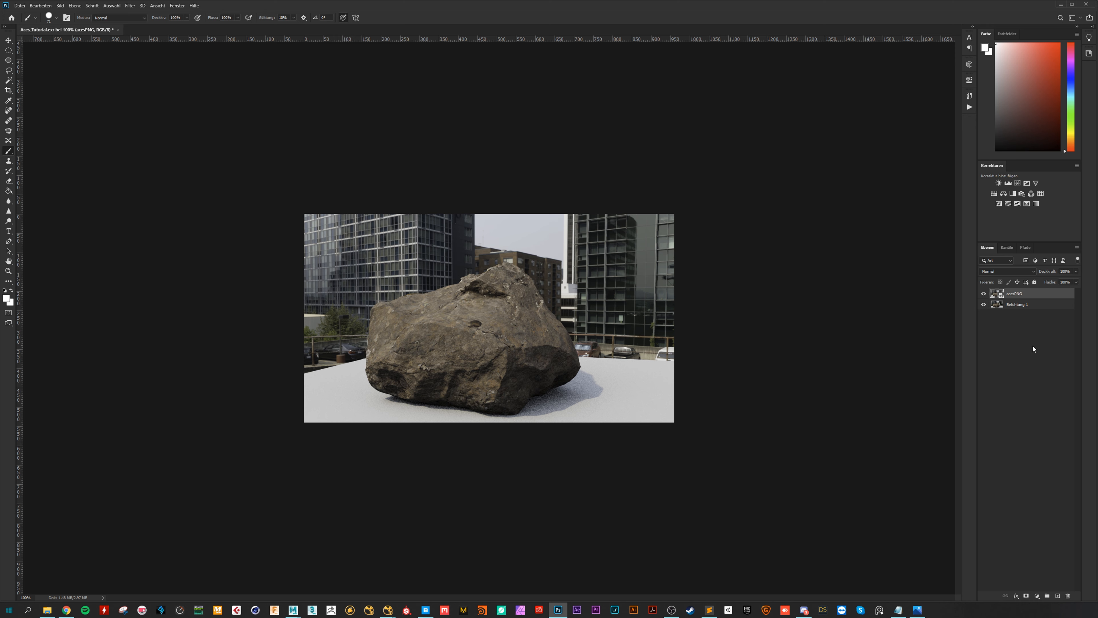
click(985, 294)
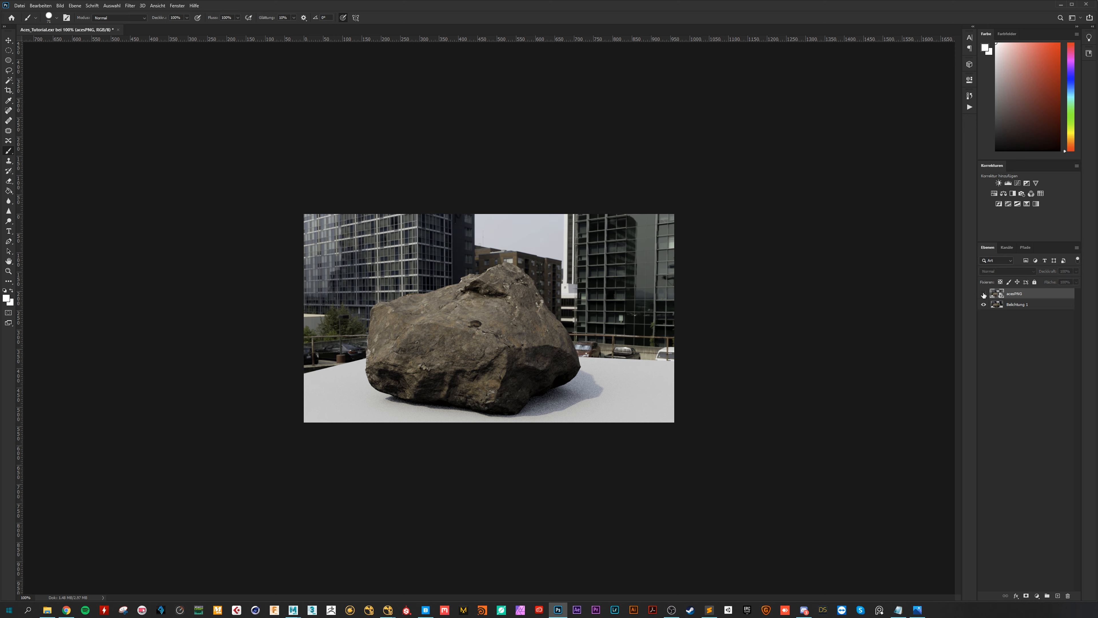
click(1012, 307)
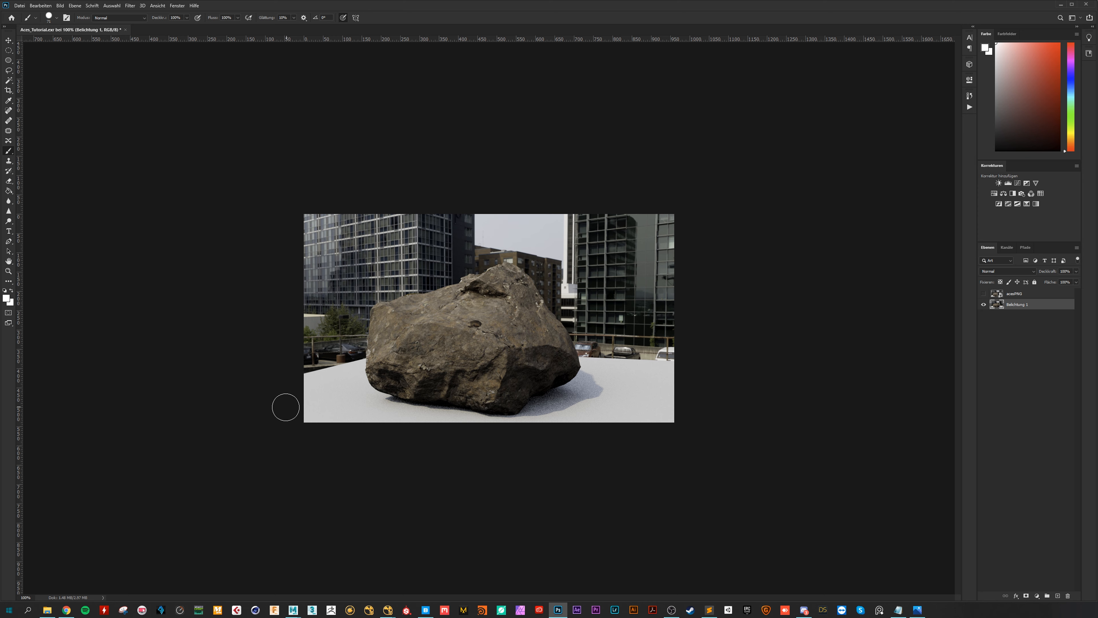
click(983, 293)
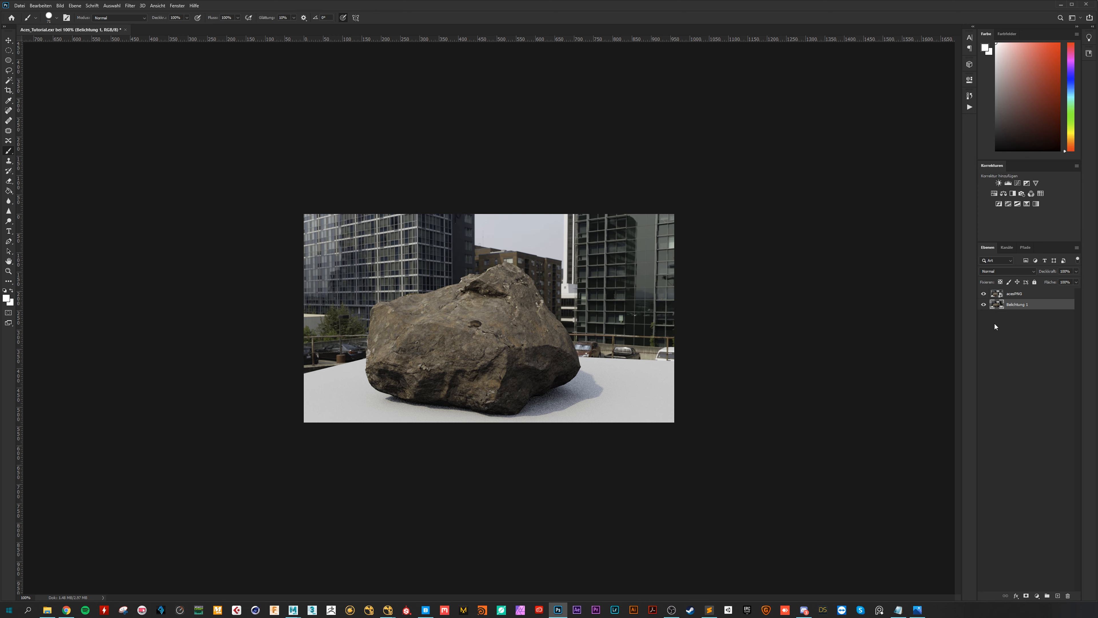
click(983, 295)
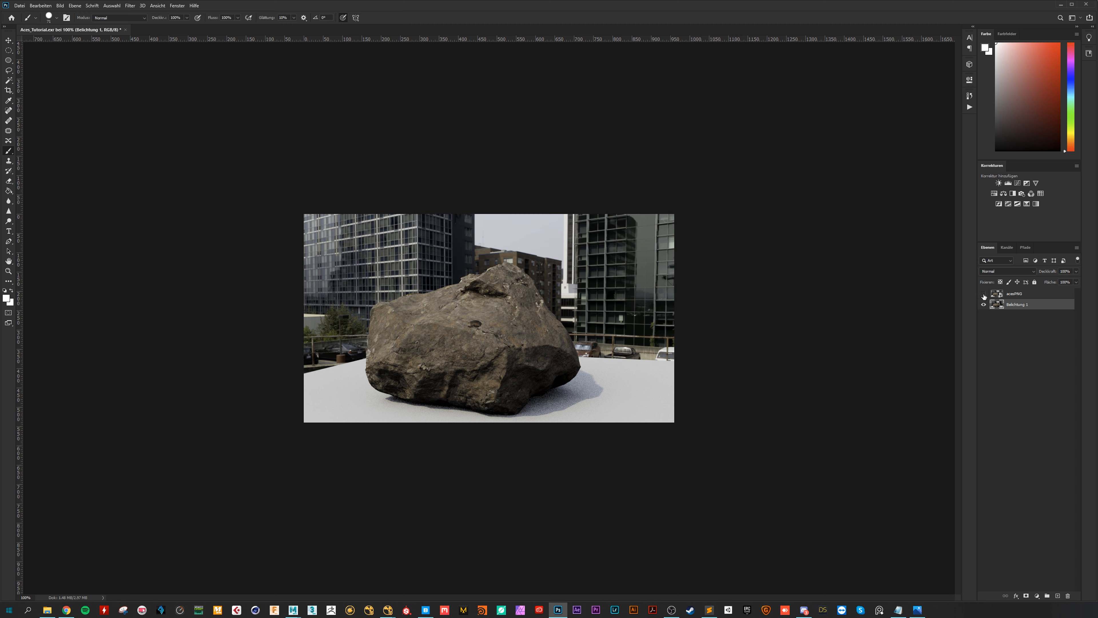
Switch to the open Nuke project and delete the albedo texture's Read and Write nodes.
mouse_move(388, 609)
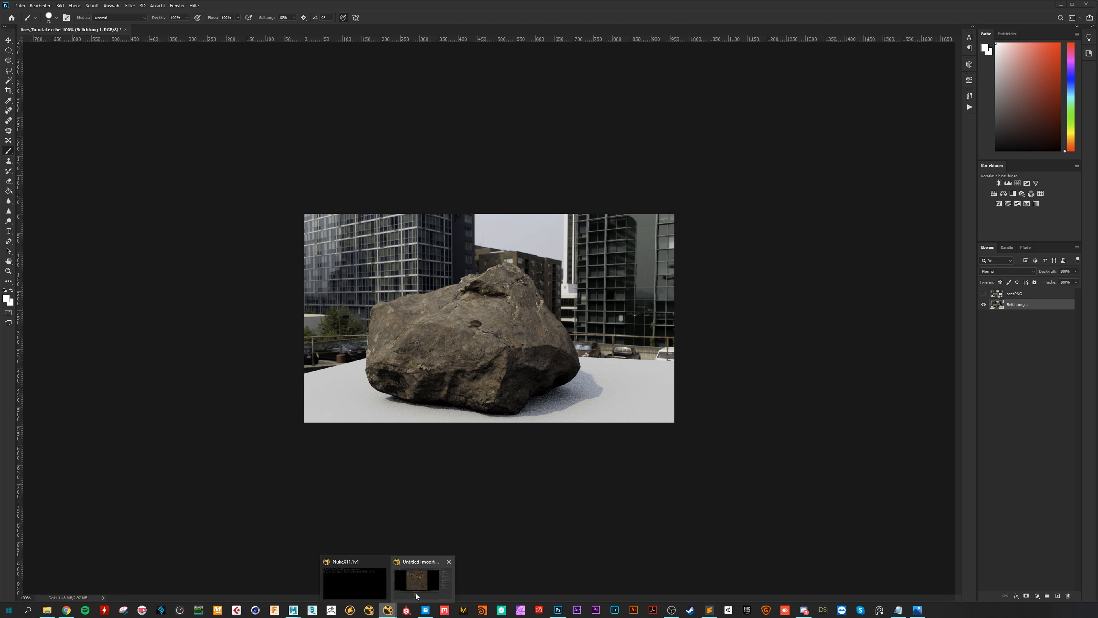
click(416, 596)
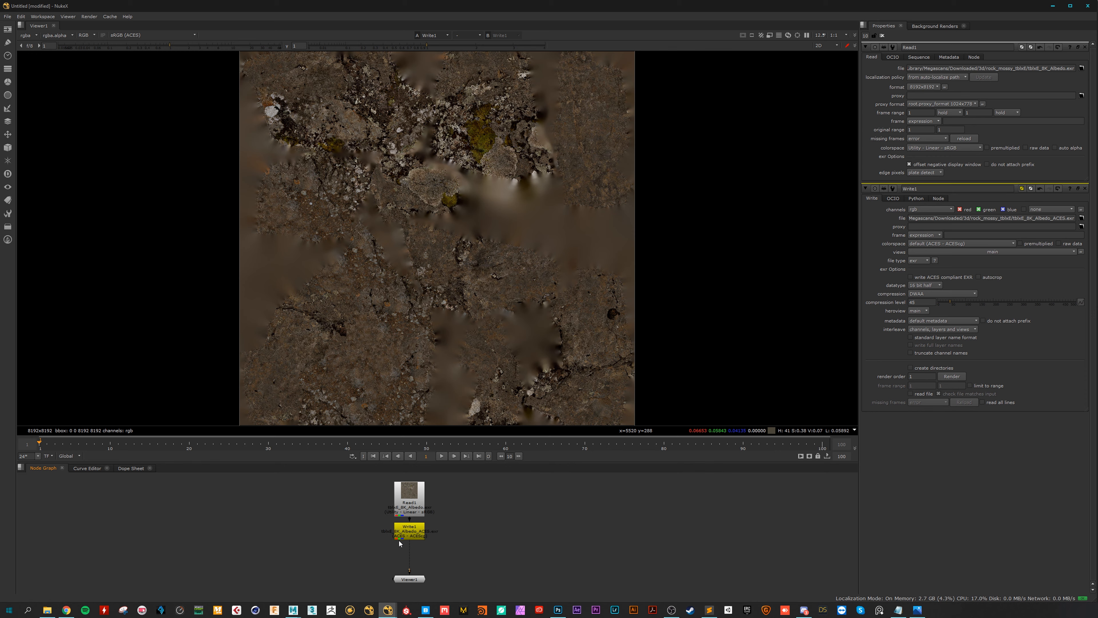
drag(451, 477, 372, 563)
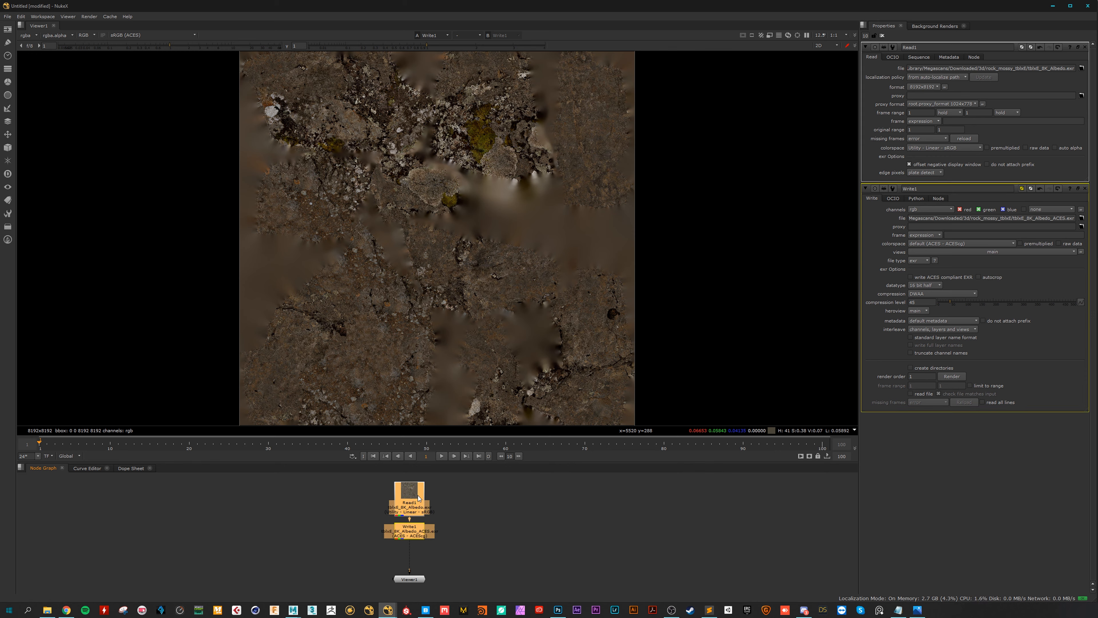
key(Delete)
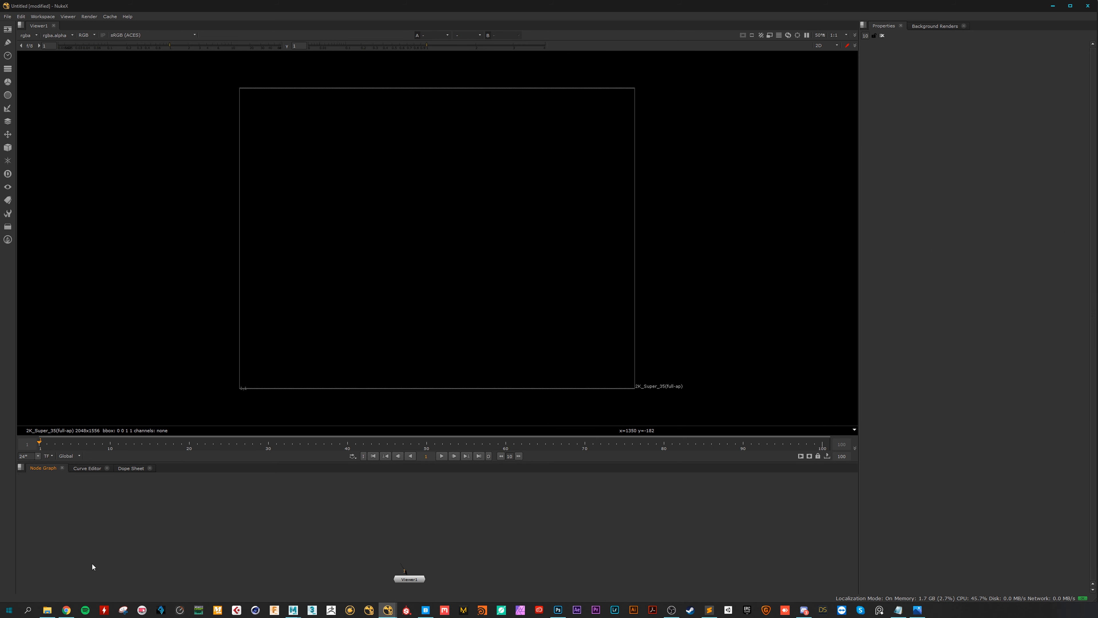
Import acesPNG.png from the Desktop into the node graph and show it in the viewer.
click(46, 610)
click(593, 154)
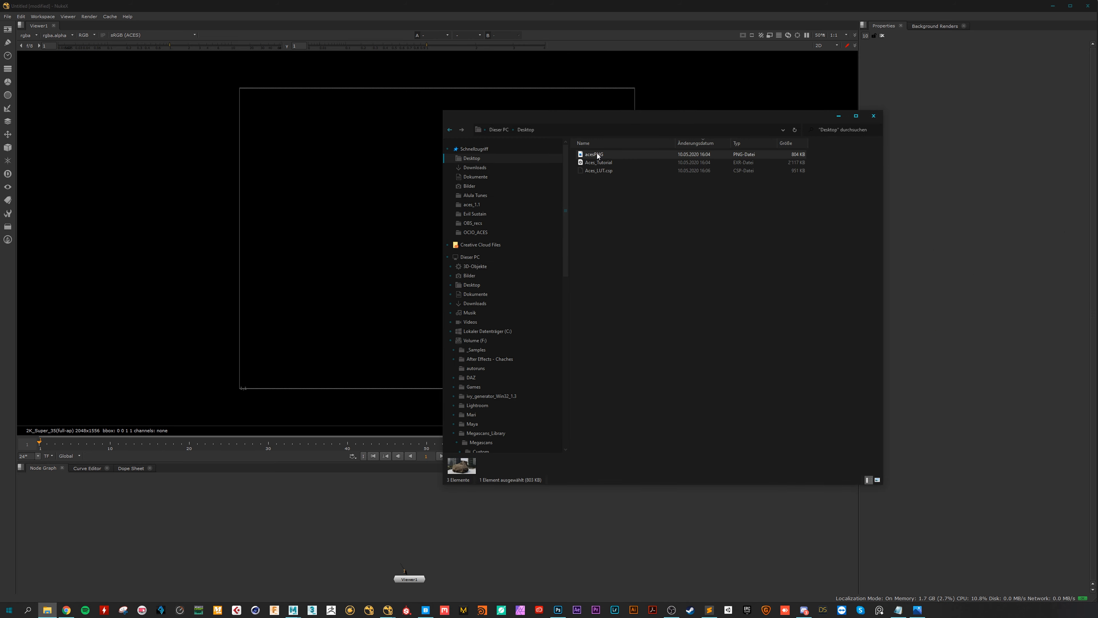
key(Return)
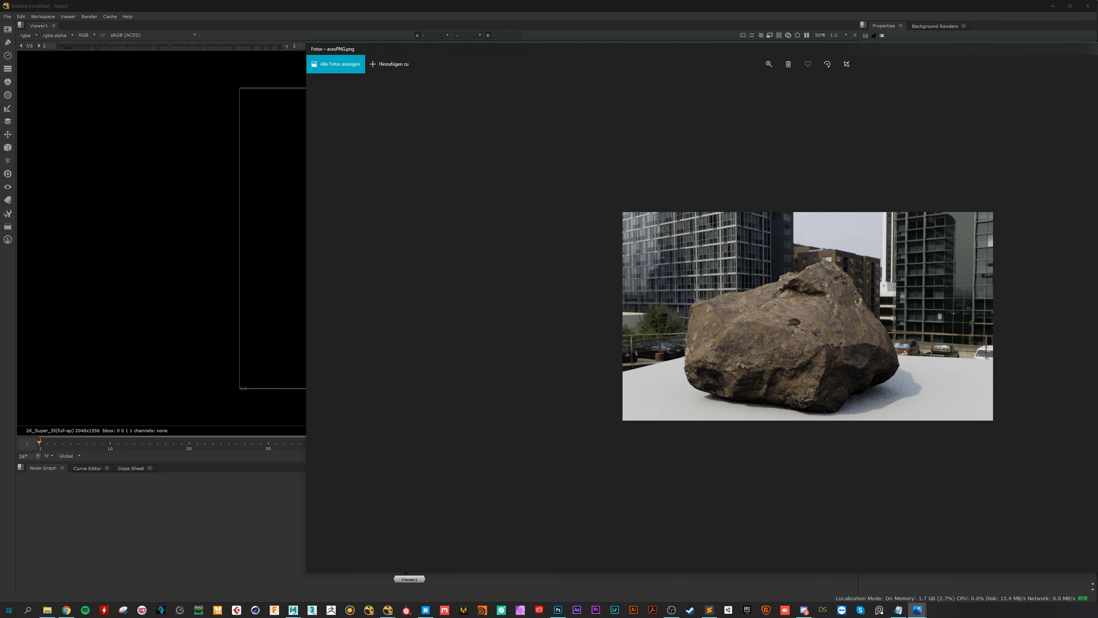
key(alt+F4)
drag(588, 156, 415, 517)
key(1)
Set the colorspace of the acesPNG Read node to Output - sRGB.
double_click(415, 519)
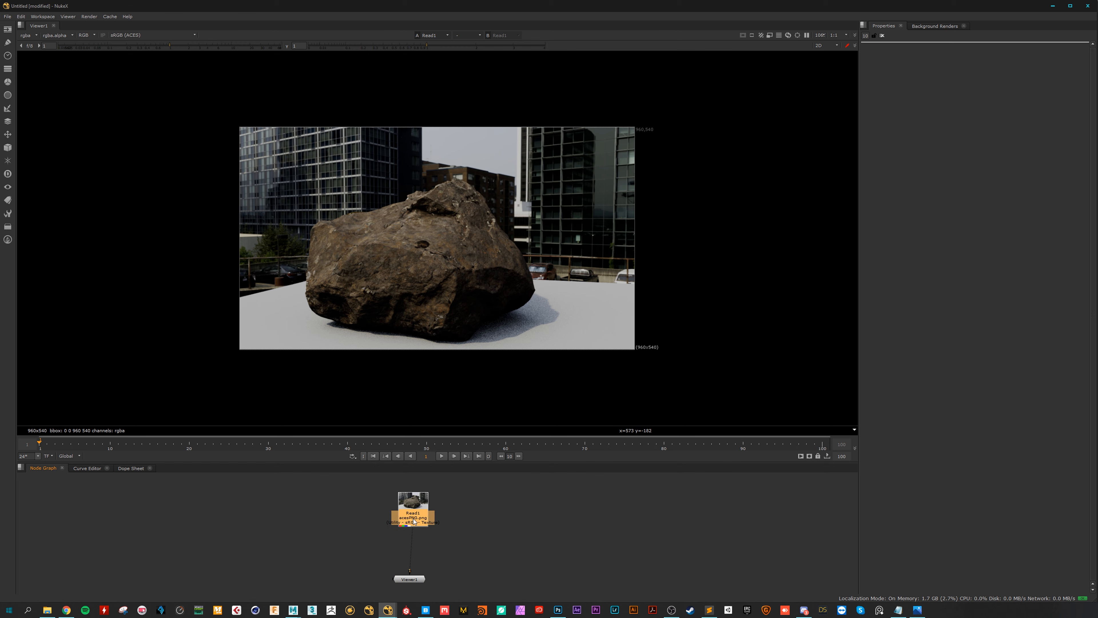
click(974, 147)
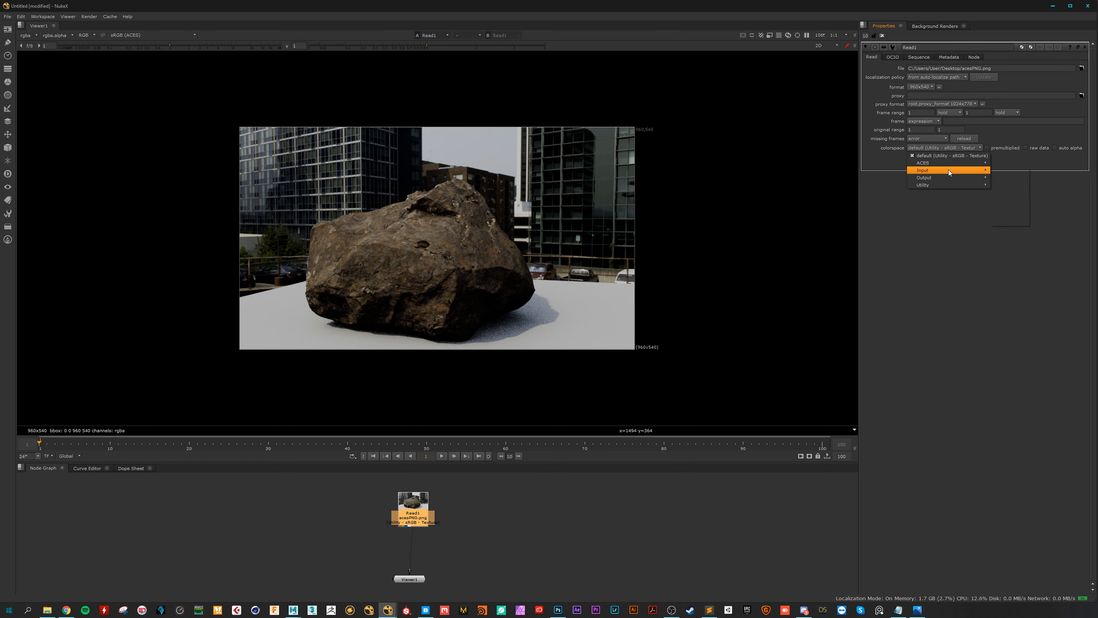
mouse_move(951, 178)
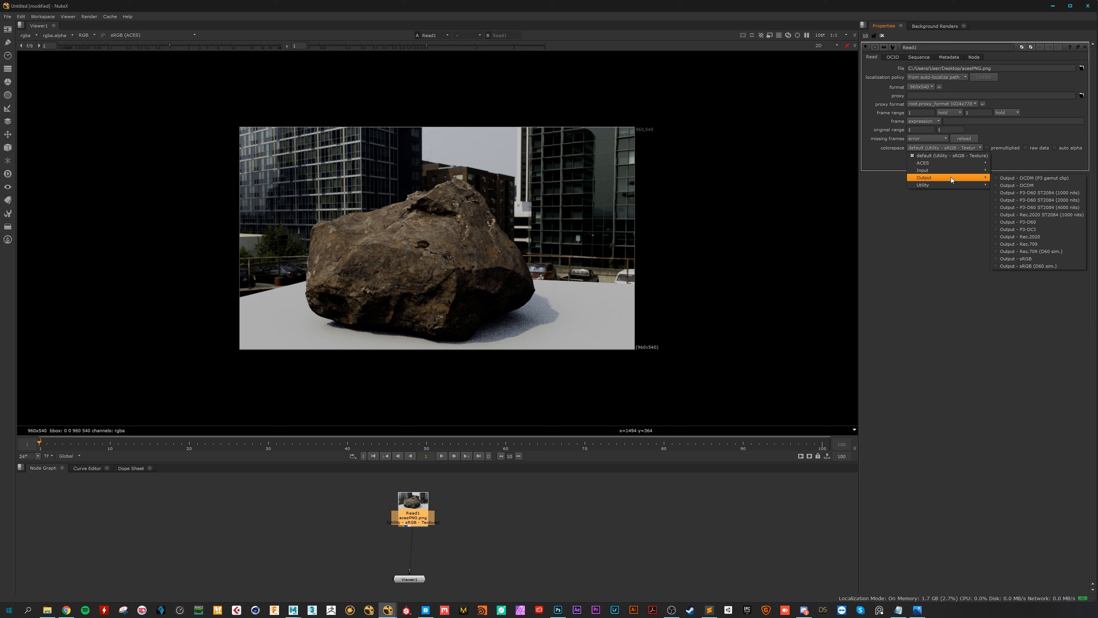
click(1024, 259)
Move the acesPNG node aside and import the Aces_Tutorial EXR from the Desktop next to it.
drag(421, 508, 417, 504)
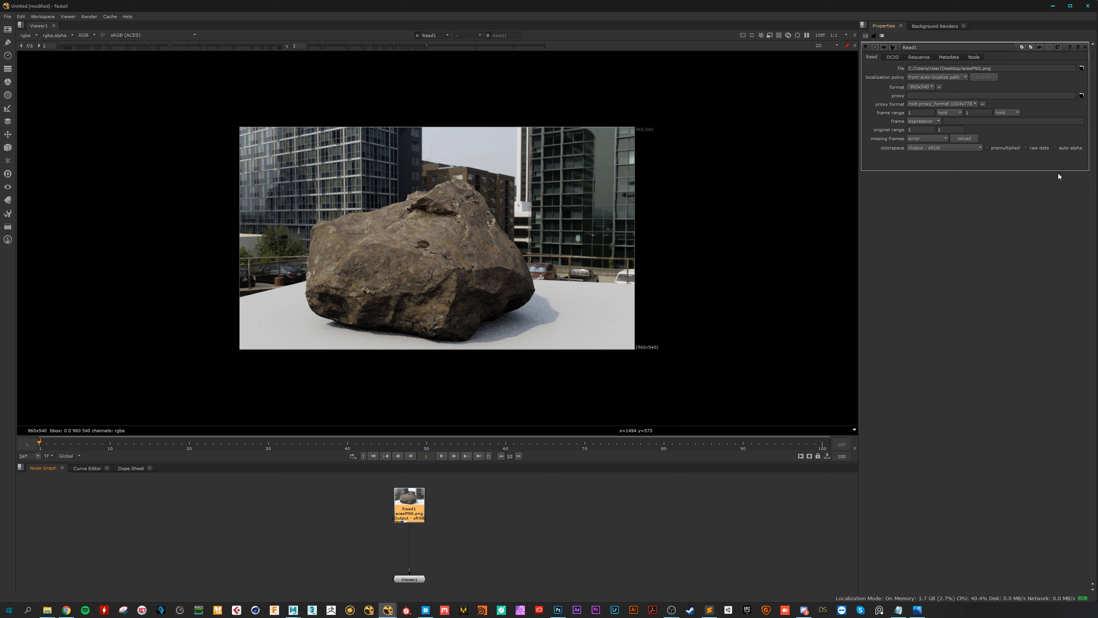
drag(419, 505, 395, 500)
click(46, 610)
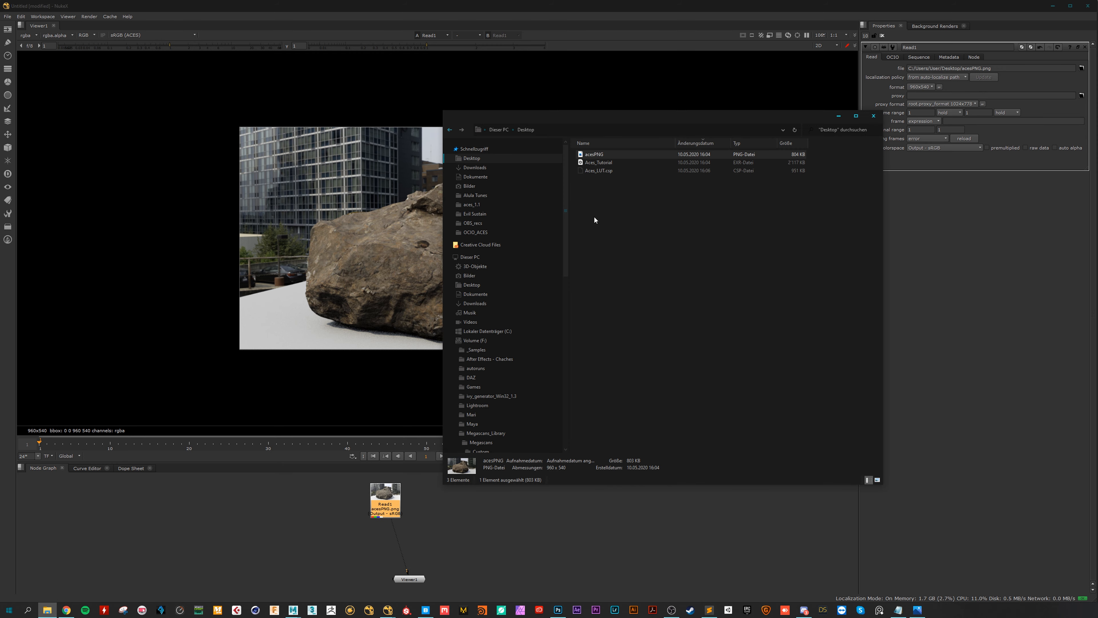
drag(598, 162, 451, 502)
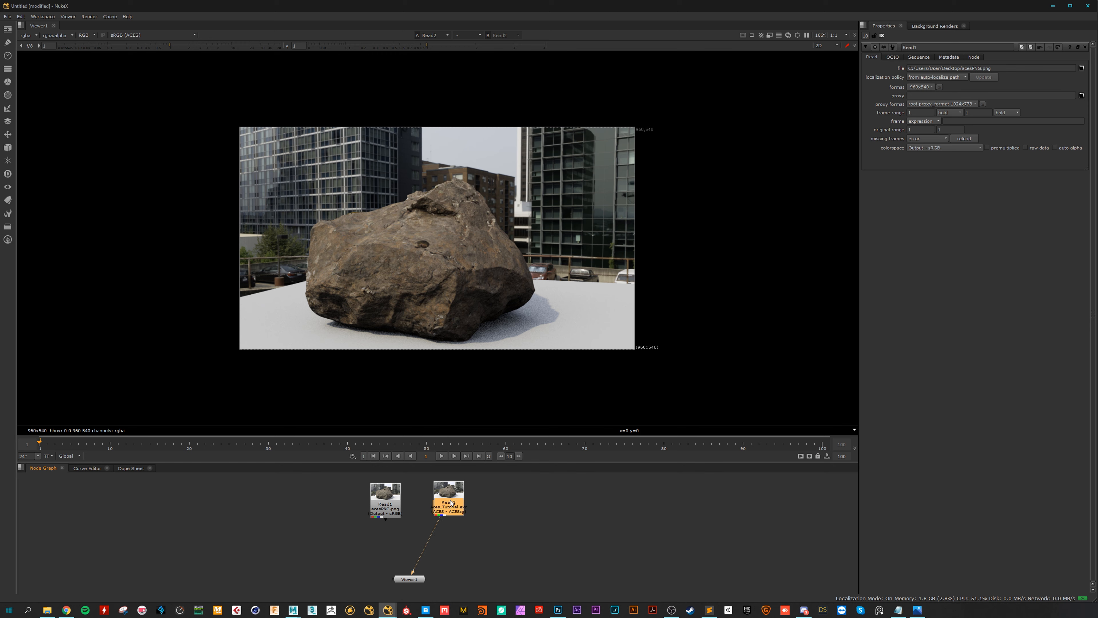
Compare the acesPNG and Aces_Tutorial EXR nodes by alternating between them in the viewer.
click(391, 510)
key(1)
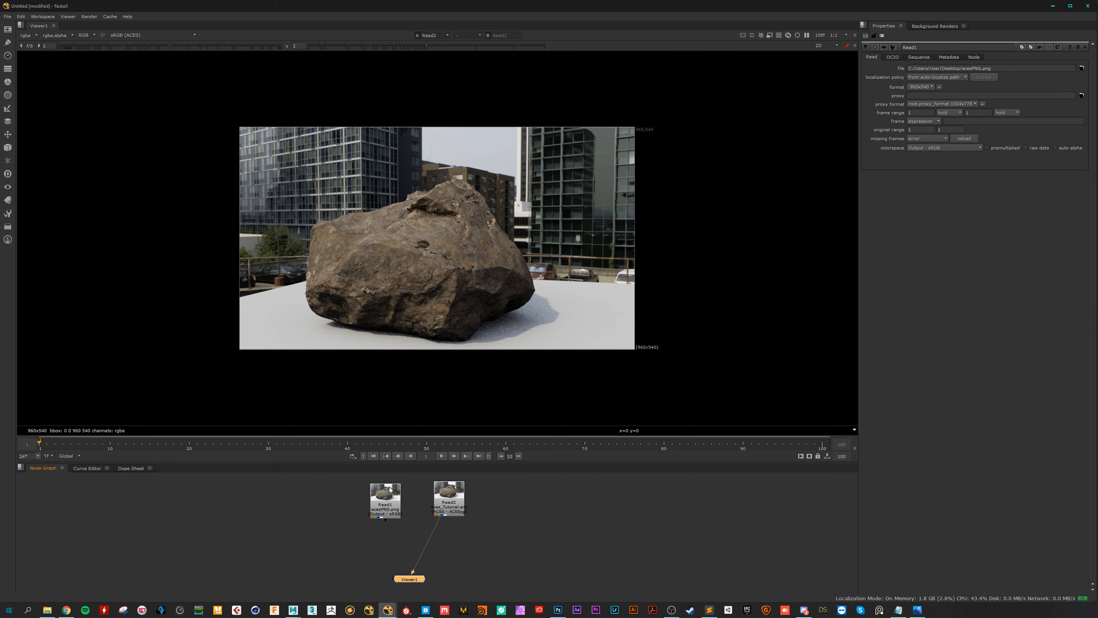
click(447, 508)
key(1)
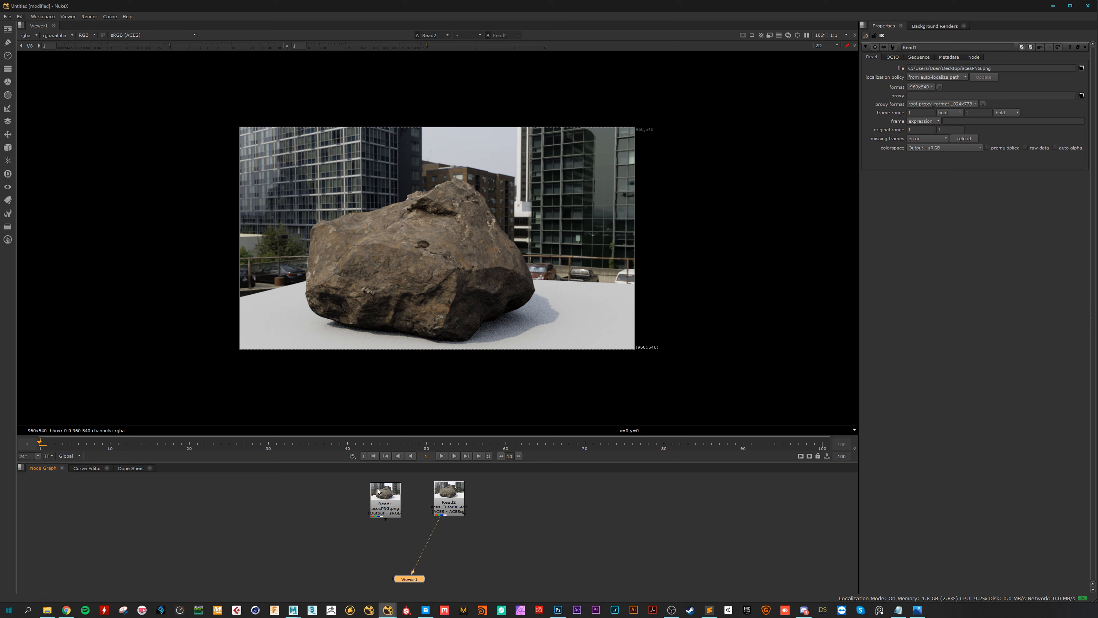
click(378, 490)
key(1)
click(451, 503)
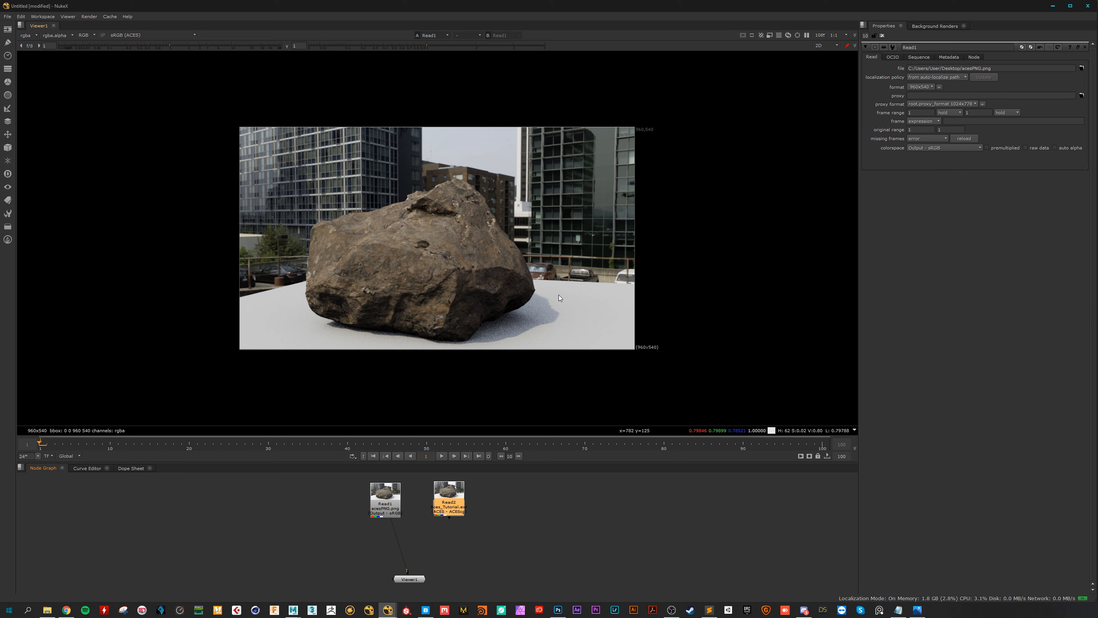
Inspect the boulder's surface up close, switching the viewer from the acesPNG node to the Aces_Tutorial EXR node and back.
scroll(402, 248, up, 4)
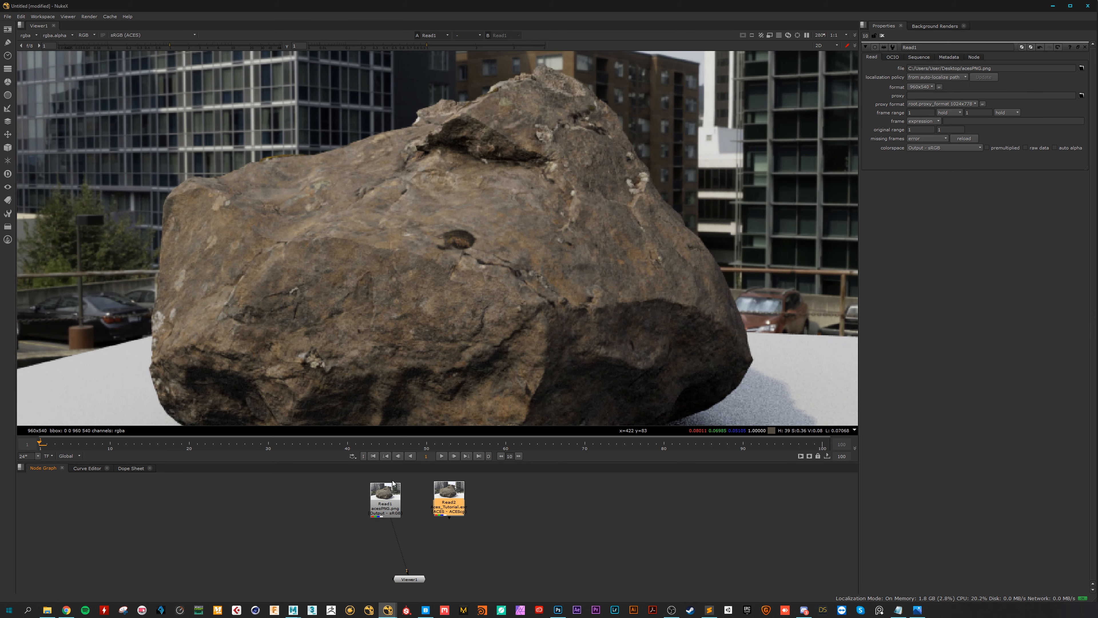
drag(407, 564, 452, 497)
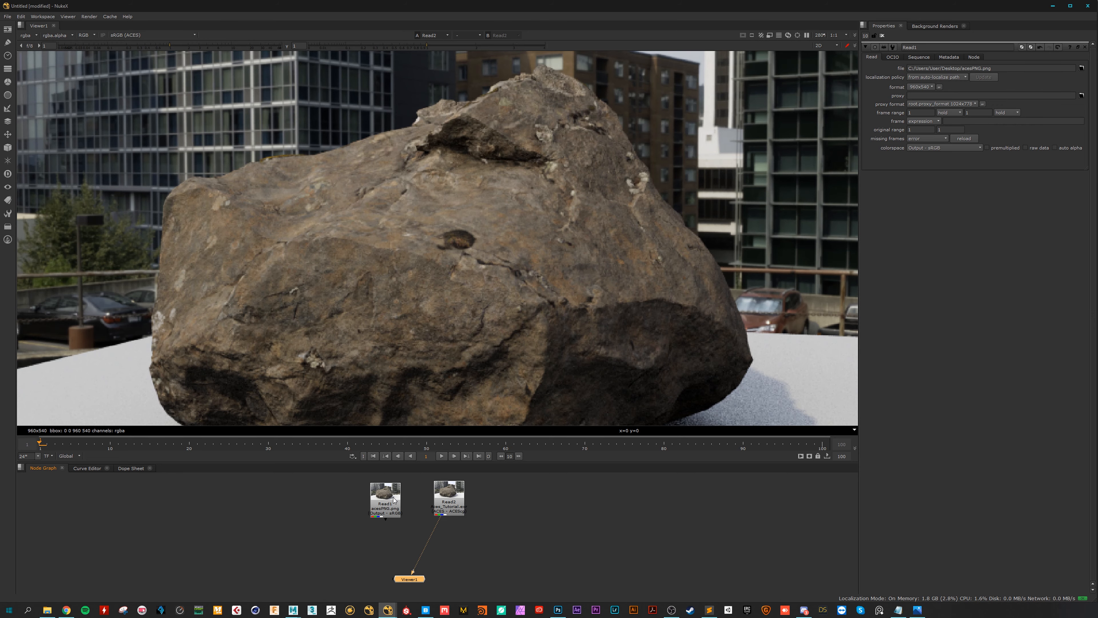
click(385, 500)
key(1)
click(450, 500)
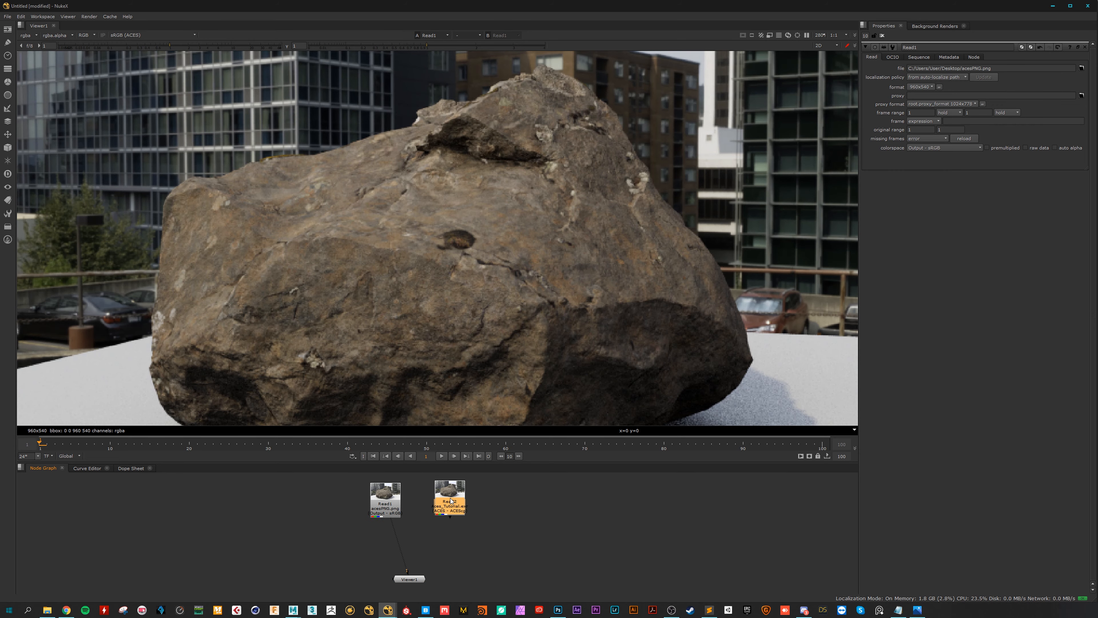
scroll(489, 299, down, 3)
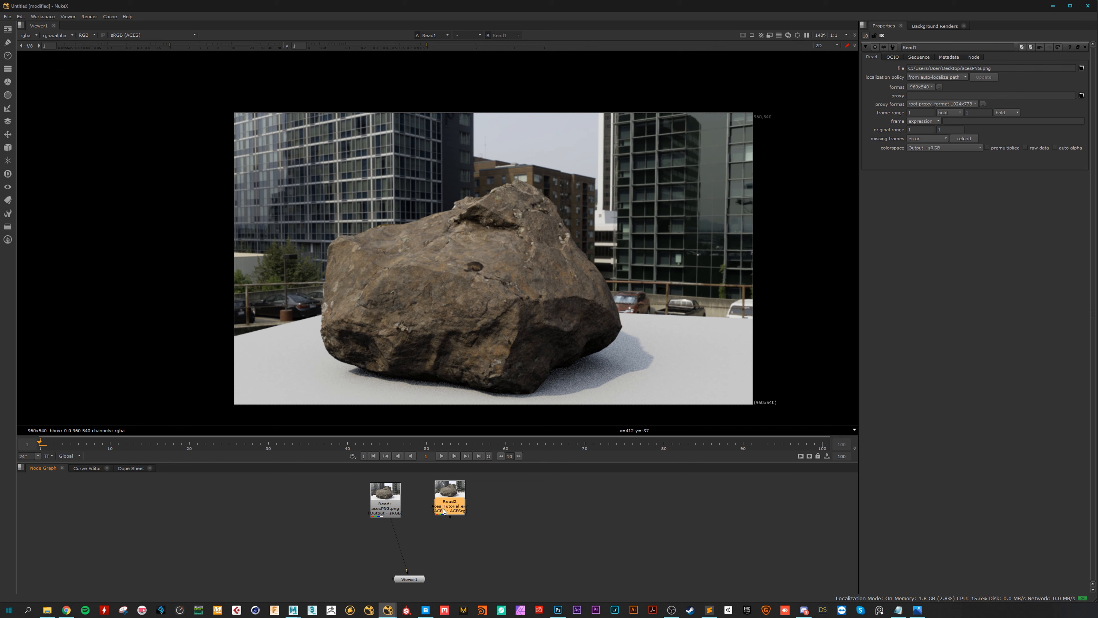
Reposition the Aces_Tutorial EXR Read node close beside the acesPNG node, level with it in the node graph.
mouse_move(443, 512)
mouse_down()
mouse_move(416, 510)
mouse_move(449, 511)
mouse_up()
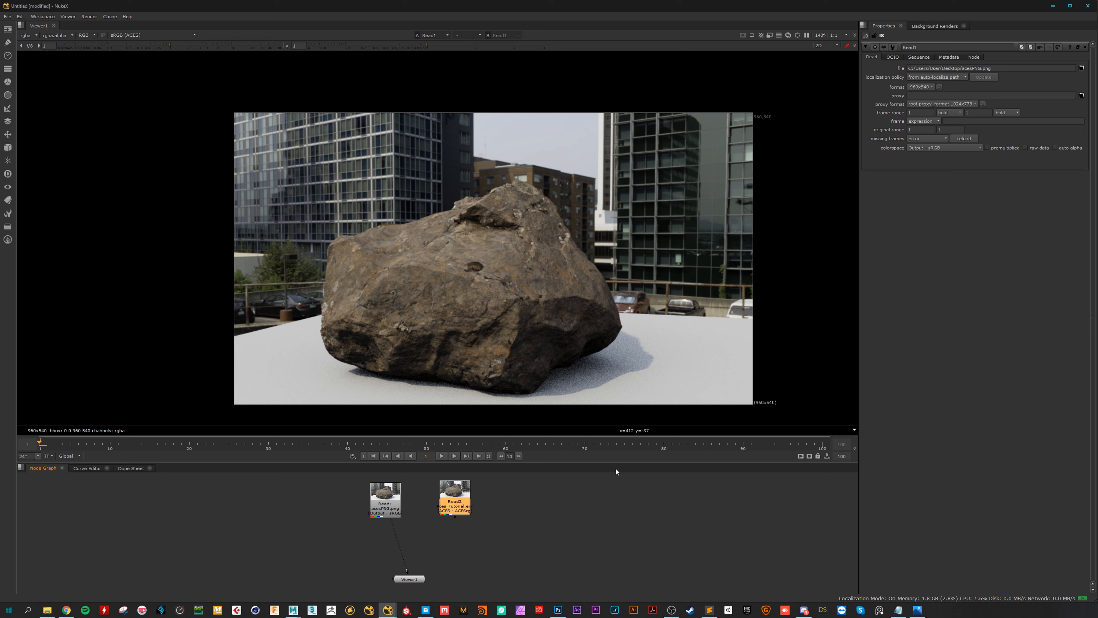
key(alt+Tab)
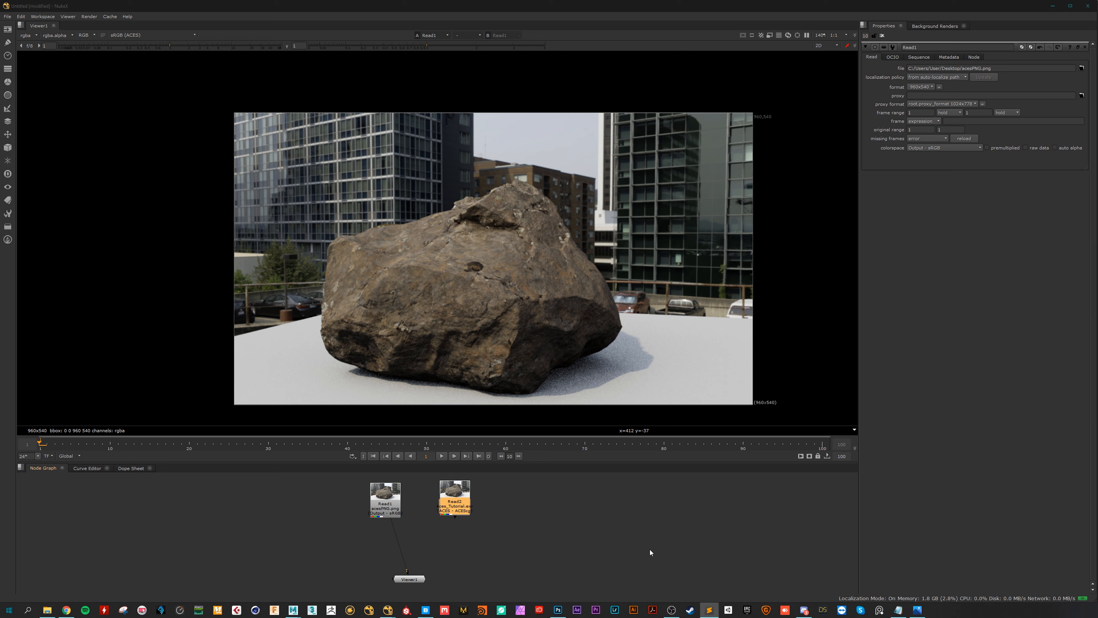
mouse_move(465, 496)
mouse_down()
mouse_move(435, 497)
mouse_move(450, 494)
mouse_up()
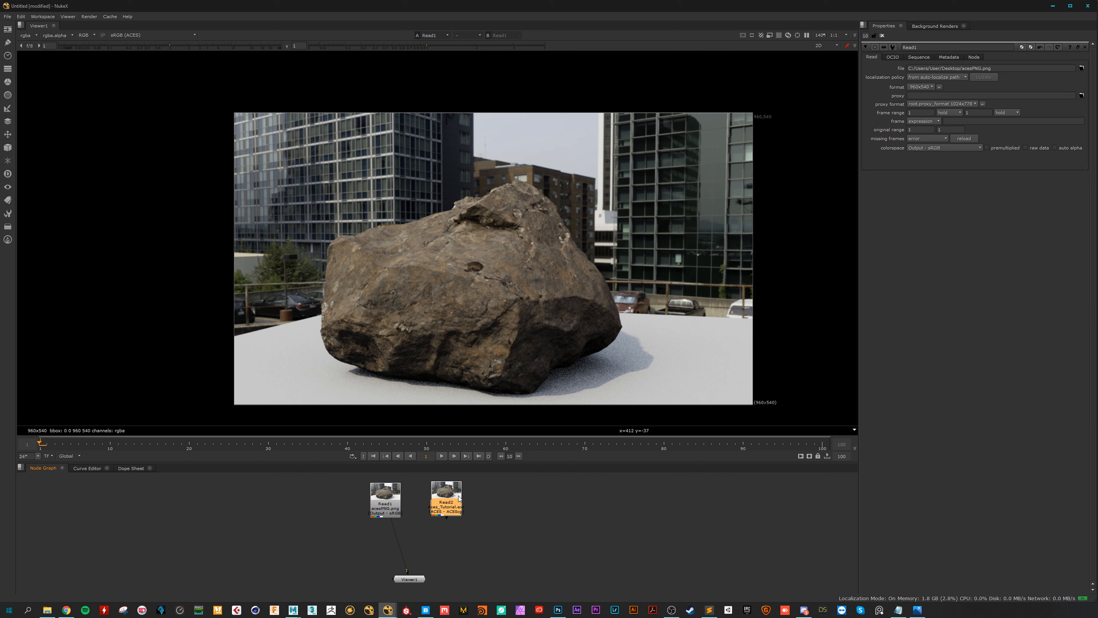
drag(445, 494, 424, 498)
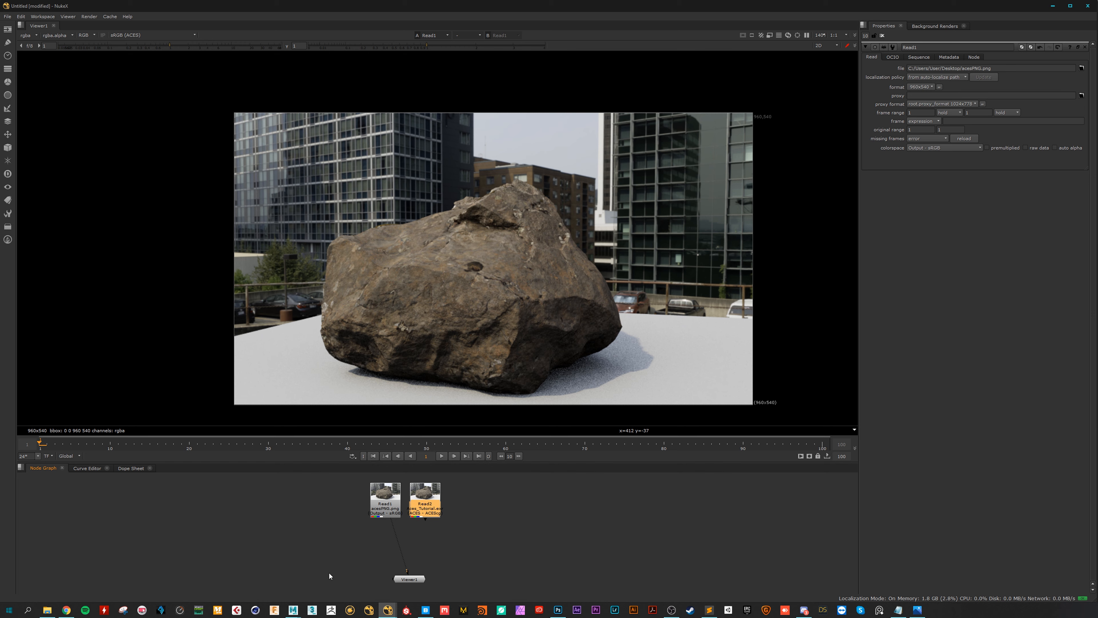